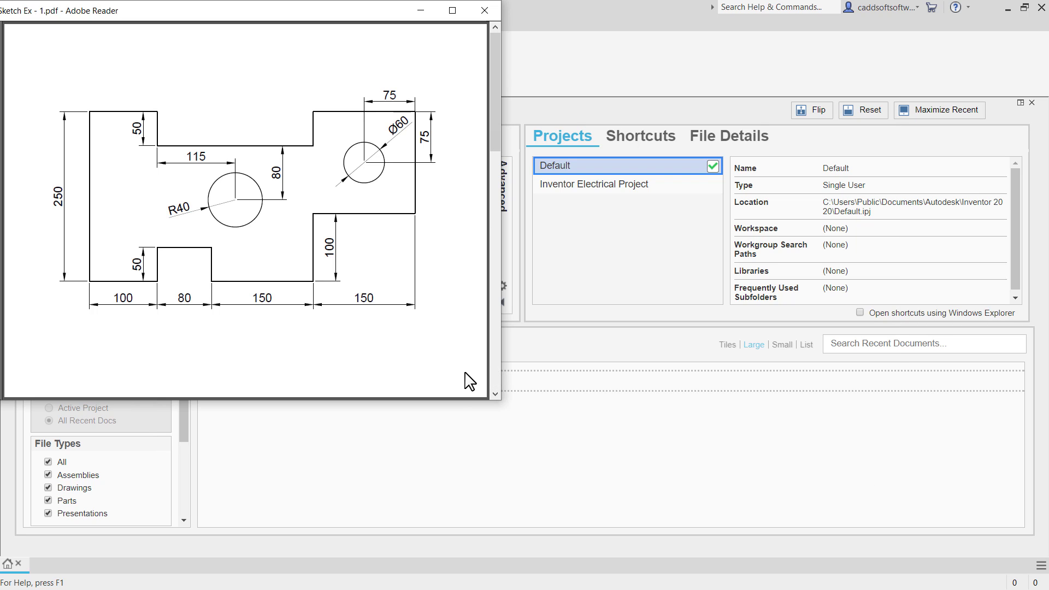
Review the practice drawings in the Sketch Ex - 1.pdf file, from the notched plate to the three-hole link.
scroll(469, 381, "down", 3)
scroll(469, 381, "down", 3)
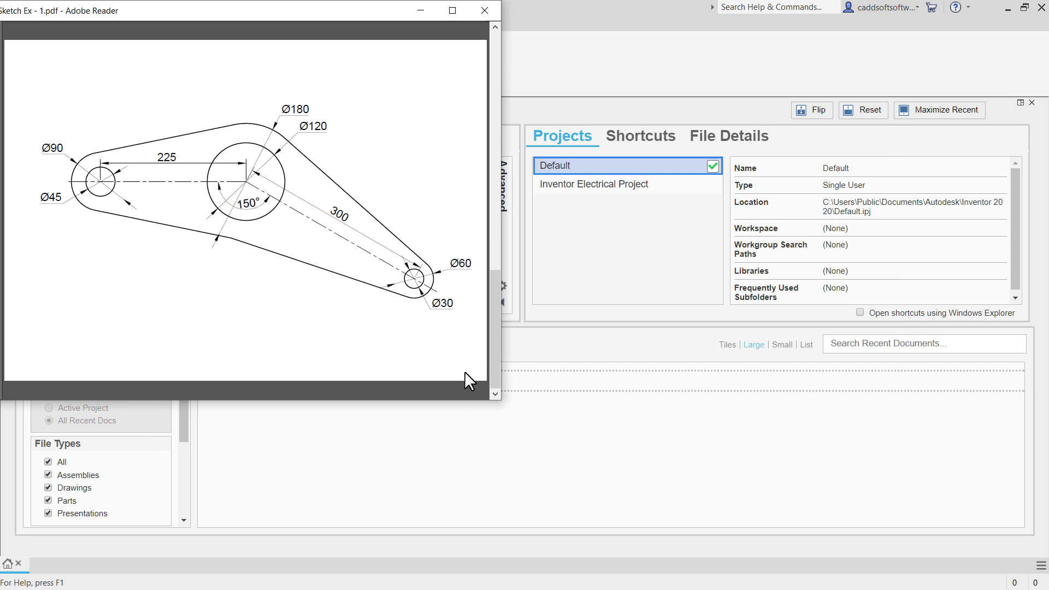
scroll(465, 372, "up", 3)
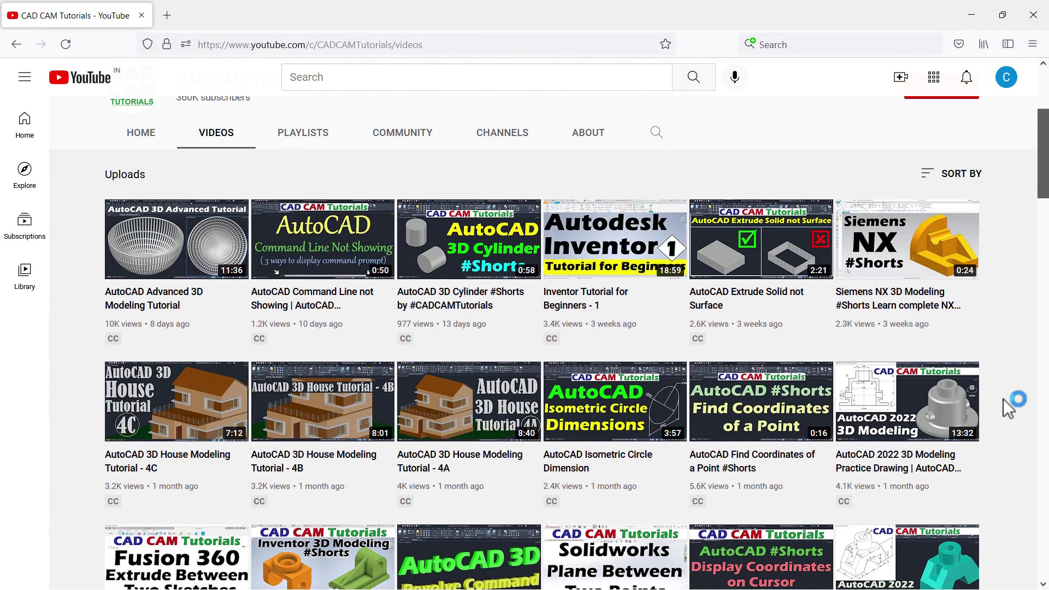
Browse the CAD CAM Tutorials video list on YouTube, then subscribe to the channel with notifications set to All.
scroll(1005, 402, "down", 5)
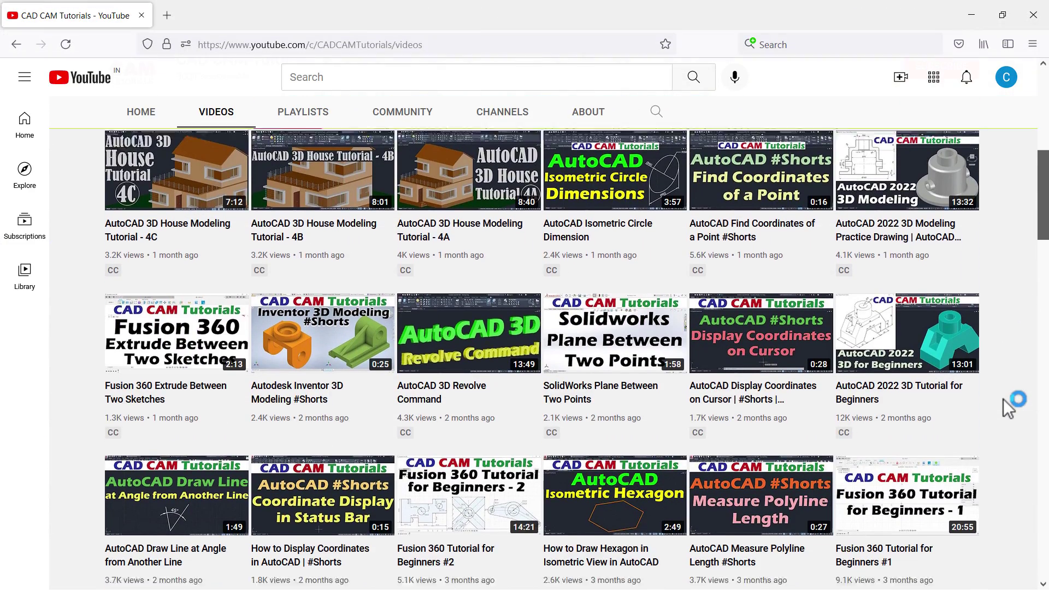
scroll(1004, 399, "down", 8)
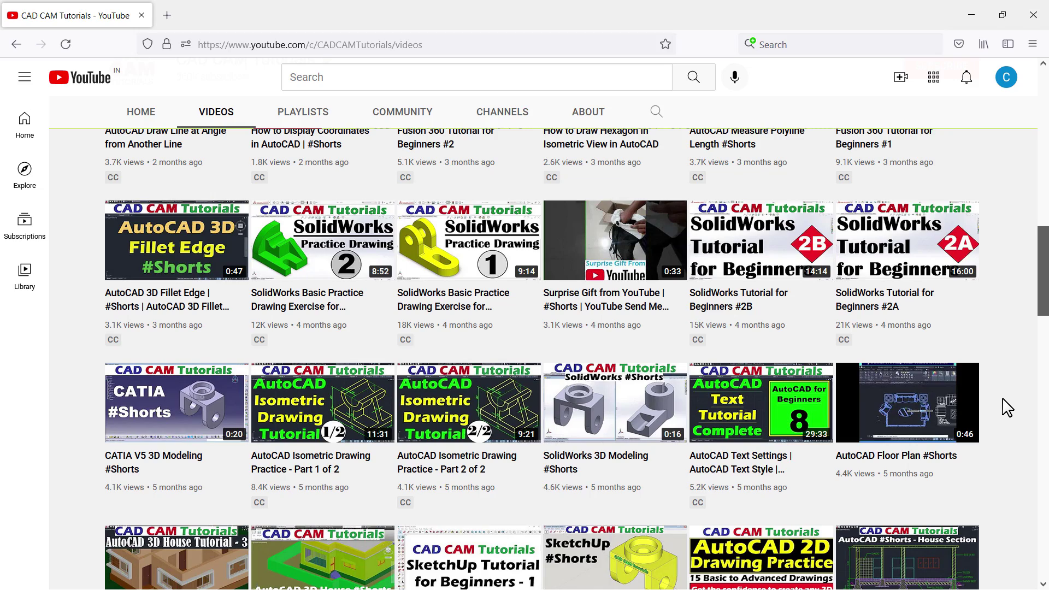
scroll(1007, 407, "down", 7)
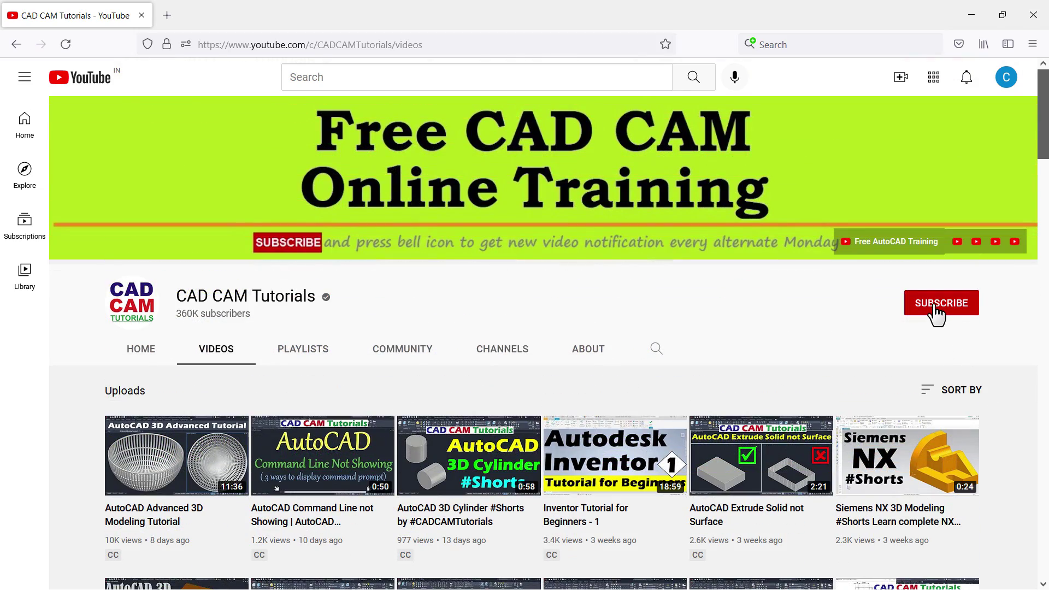
left_click(935, 308)
left_click(969, 308)
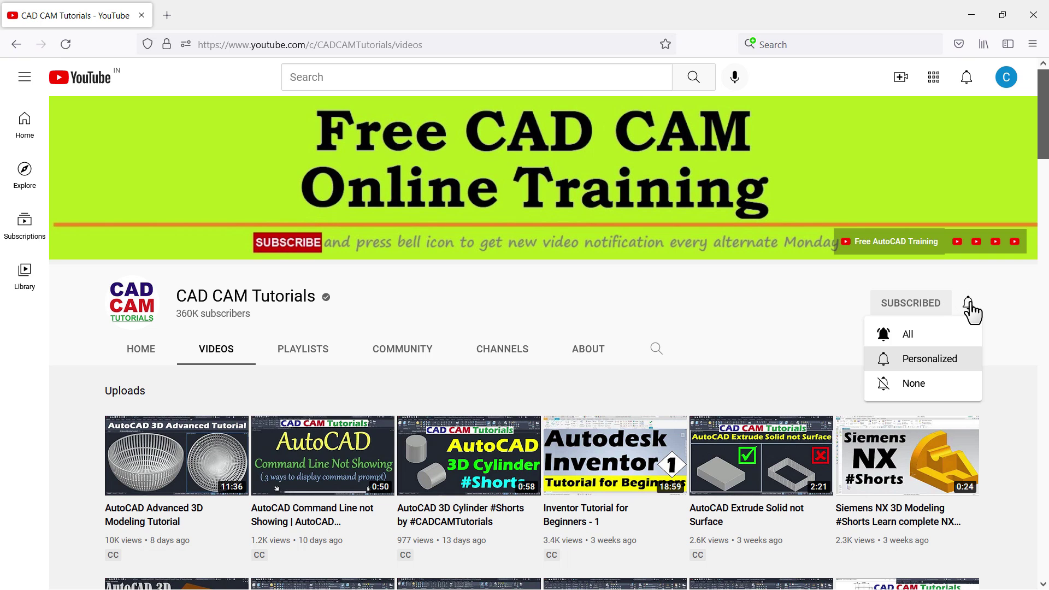
left_click(910, 334)
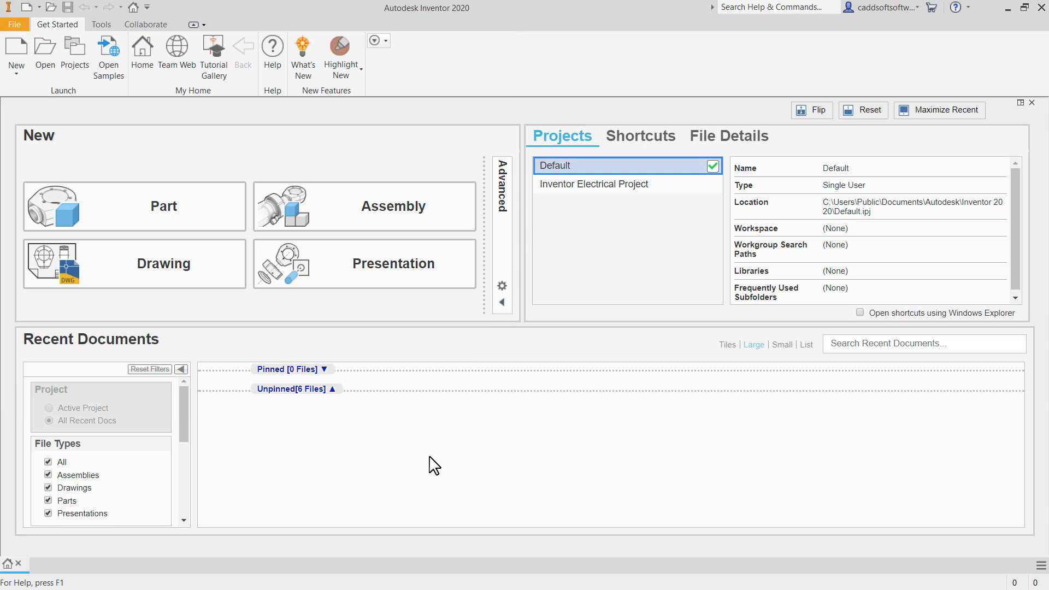
Create a new part in Inventor from the metric Standard (mm).ipt template.
left_click(16, 55)
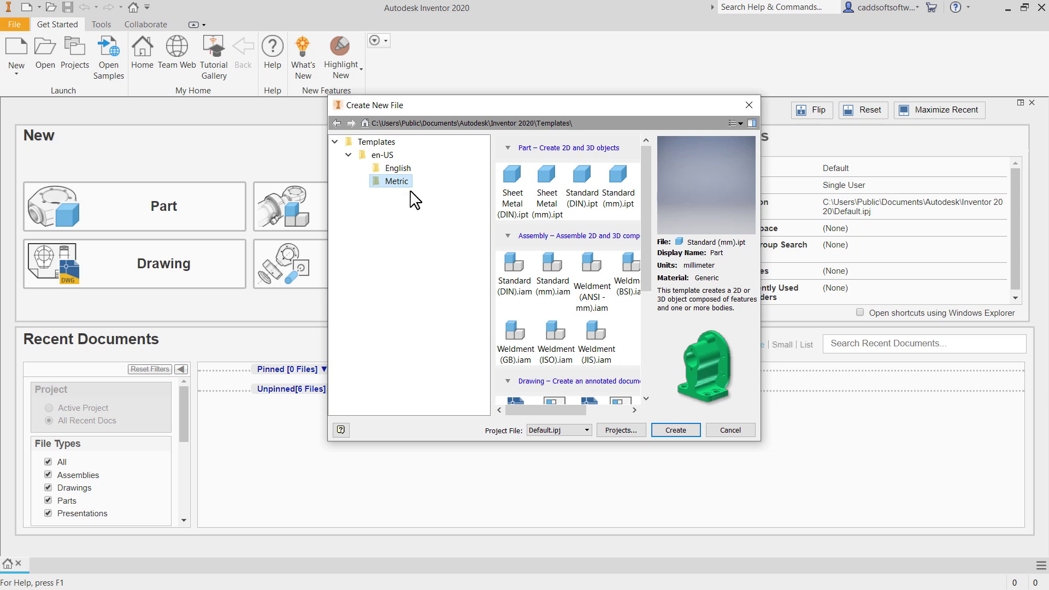
left_click(628, 203)
left_click(683, 436)
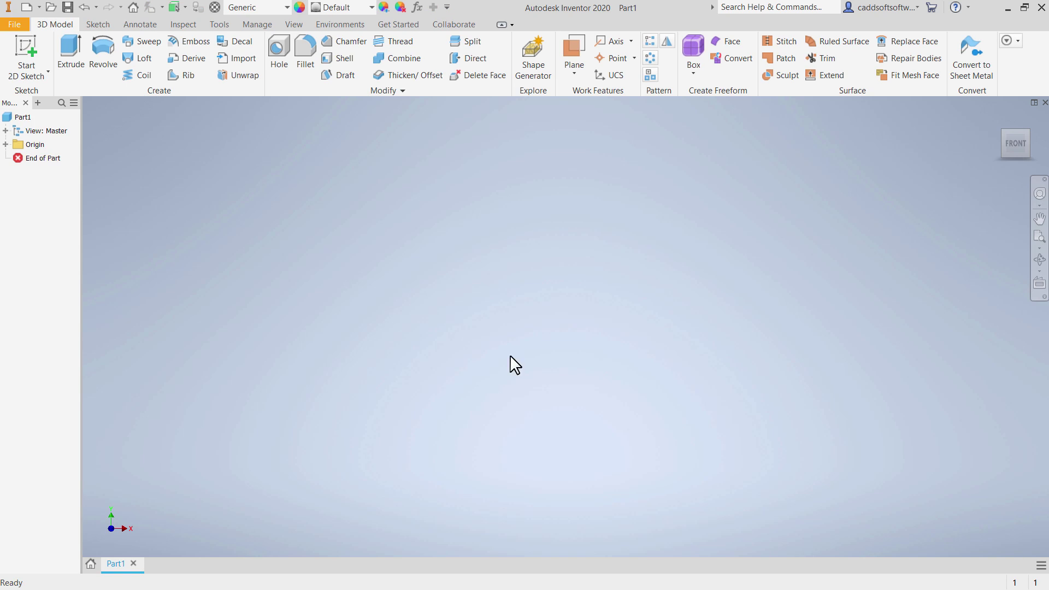
Start a 2D sketch on the horizontal XZ origin plane.
left_click(22, 58)
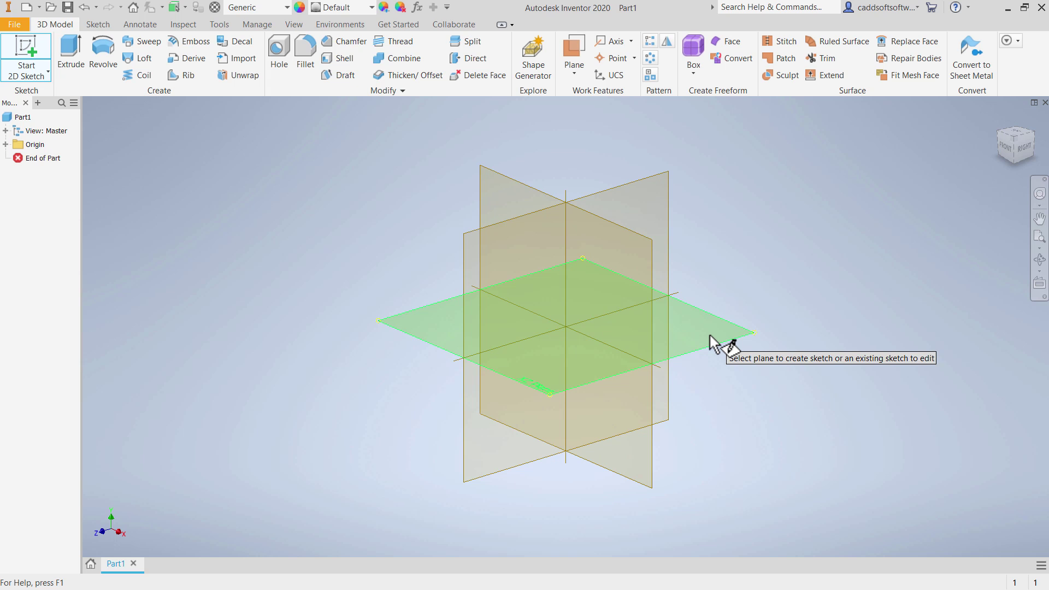
left_click(710, 336)
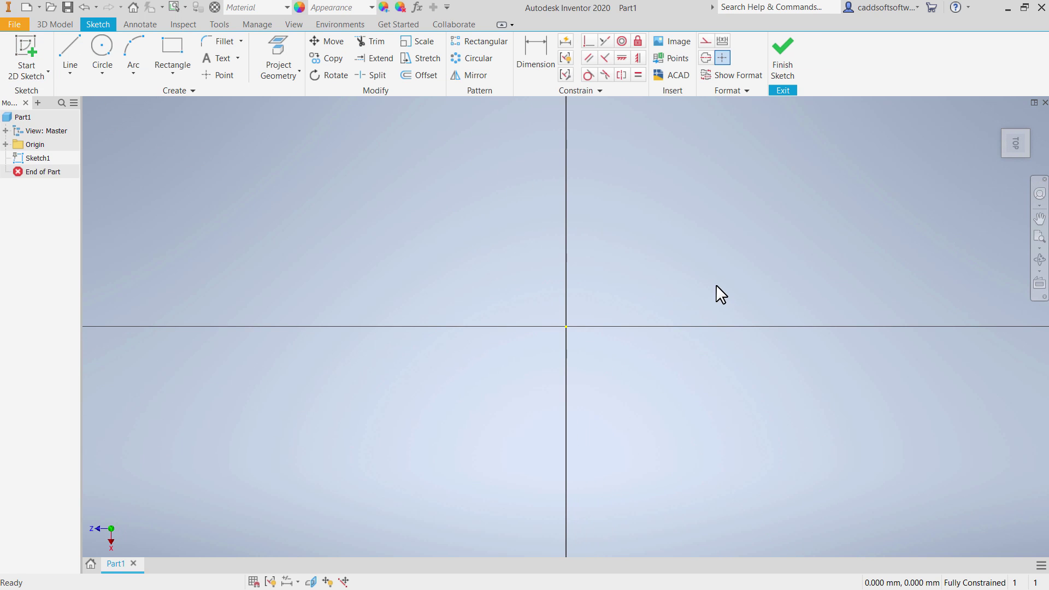
middle_click_drag(683, 295, 349, 435)
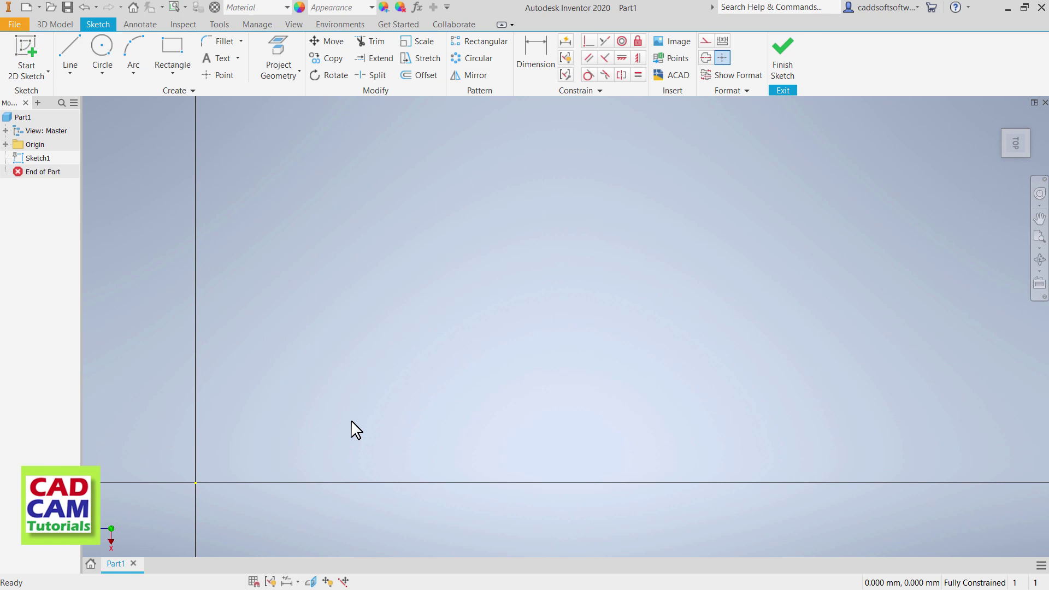
Check the reference drawing and draw the outline's first line, 100 mm long, horizontally rightward from the sketch origin.
key("alt+Tab")
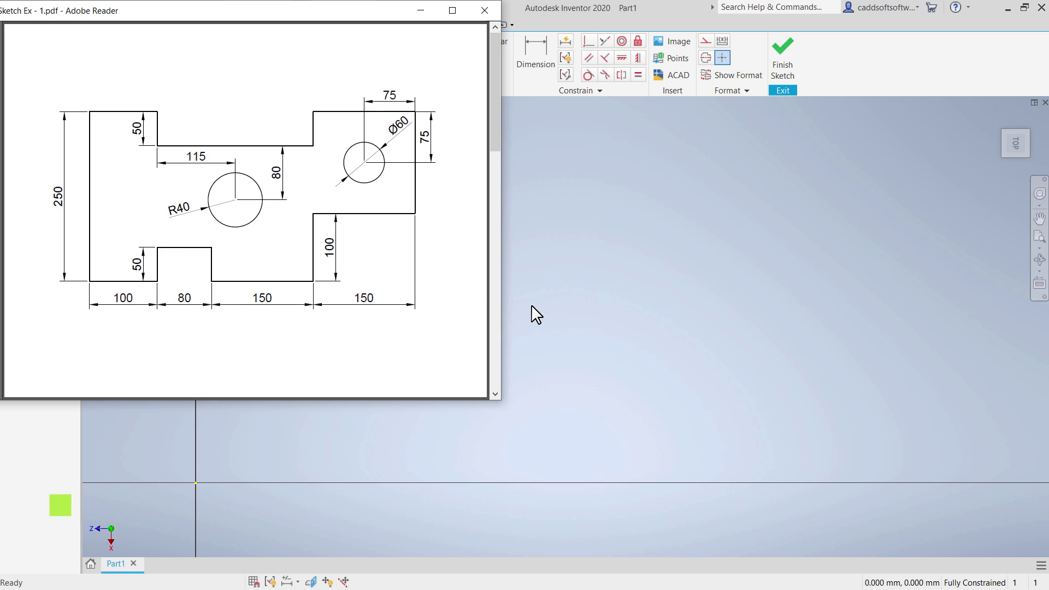
left_click(568, 309)
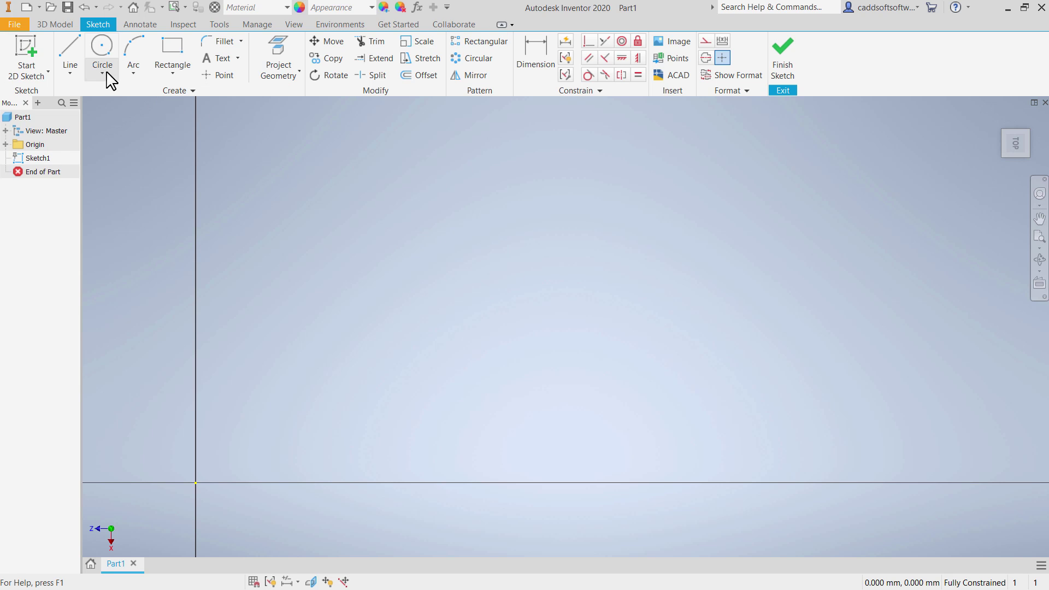
left_click(73, 58)
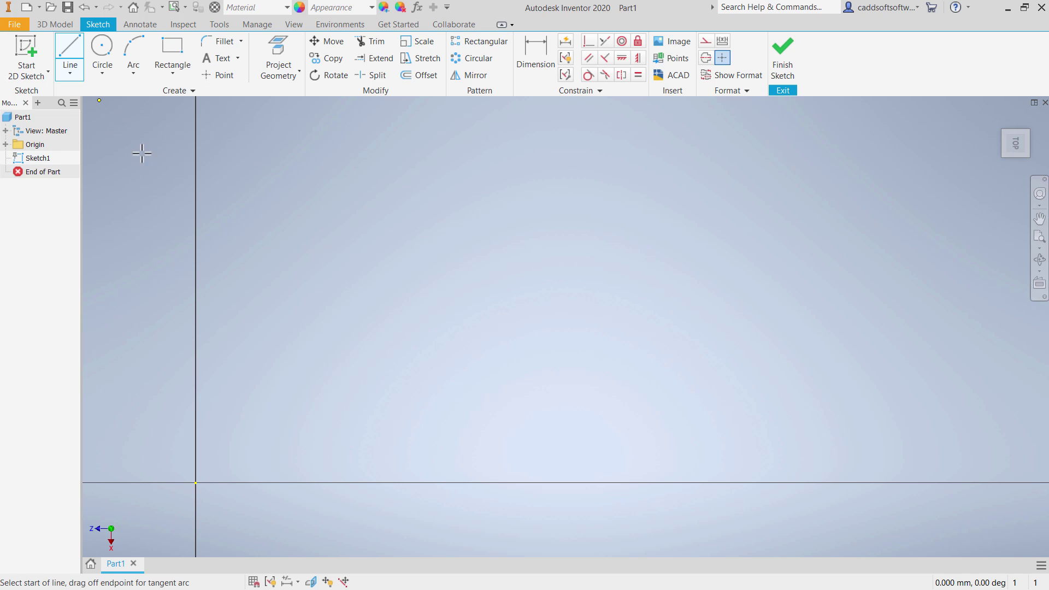
left_click(196, 484)
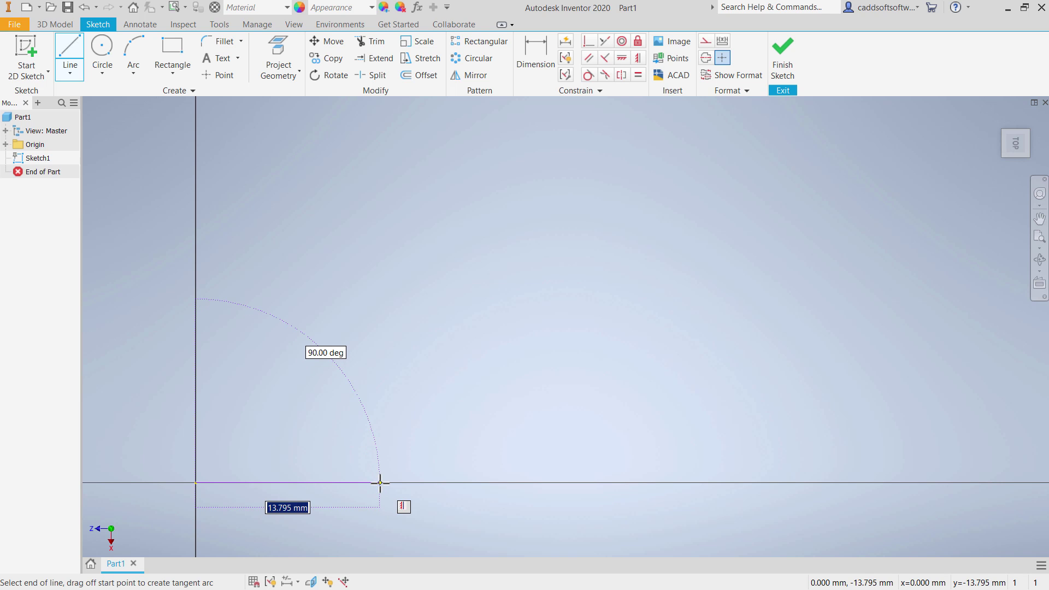
type("100")
key("Return")
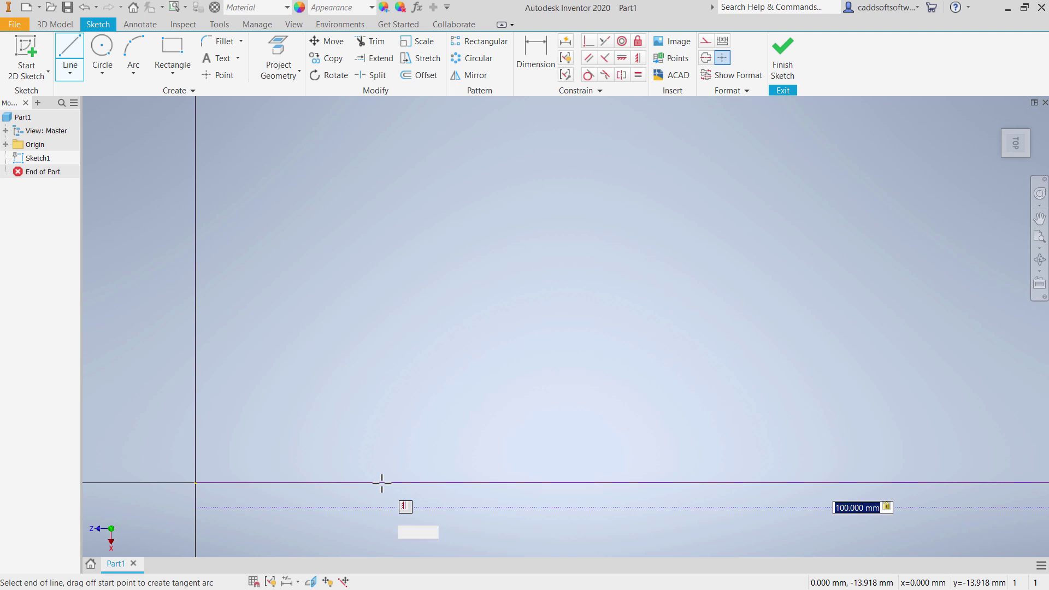
Continue the outline with the bottom notch: 50 mm up, 80 mm to the right, and straight down to the baseline.
scroll(526, 394, "down", 2)
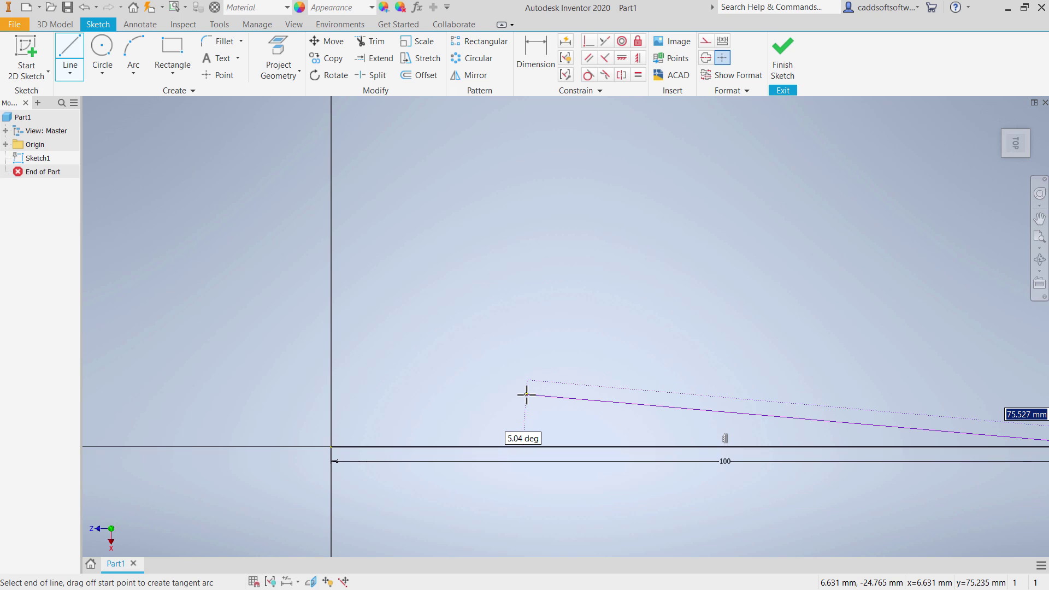
scroll(527, 394, "down", 4)
middle_click_drag(591, 375, 340, 450)
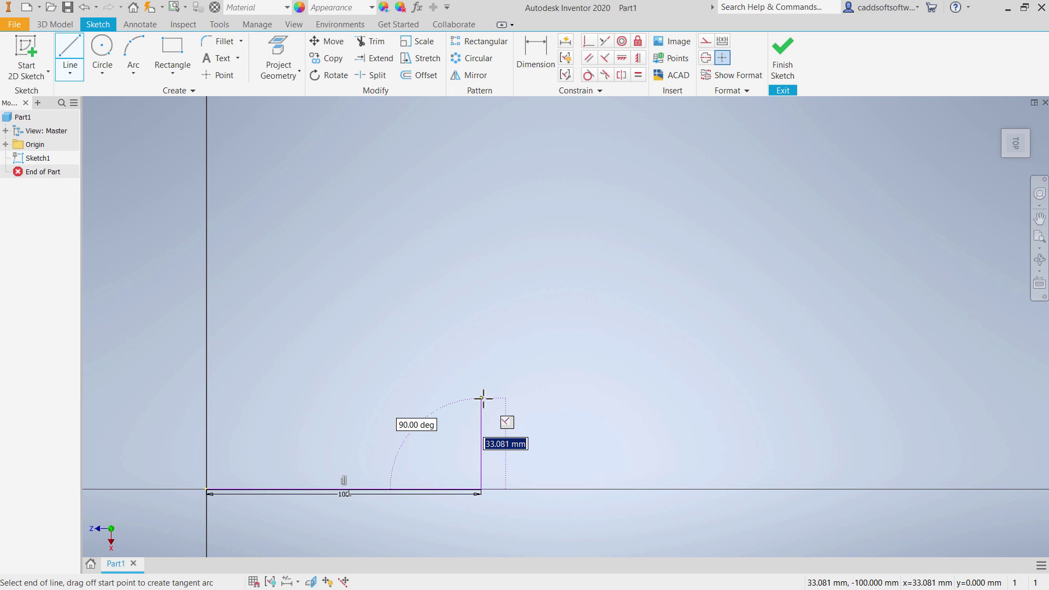
type("50")
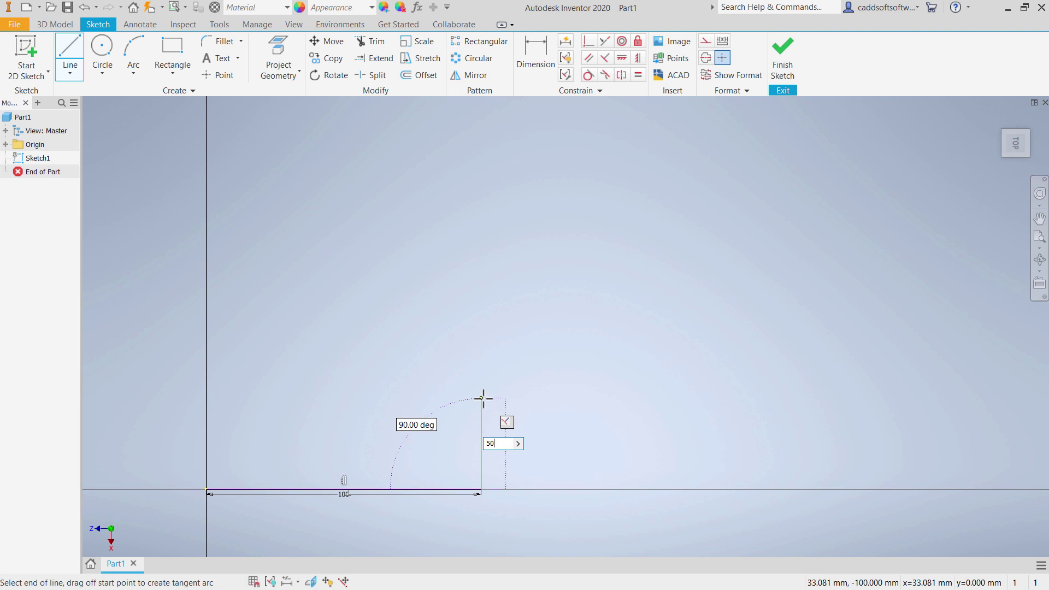
key("Return")
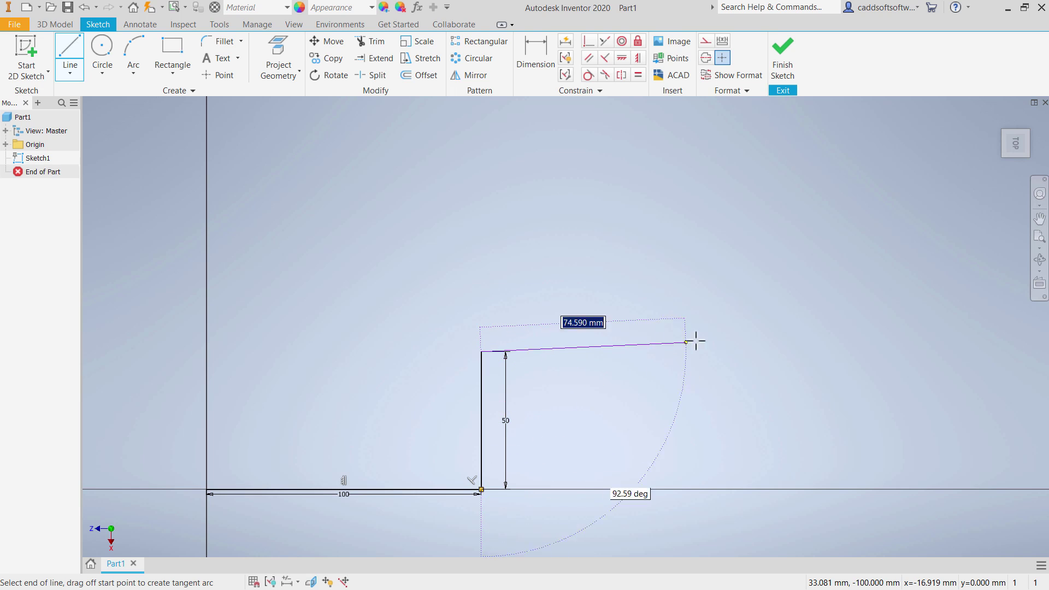
type("80")
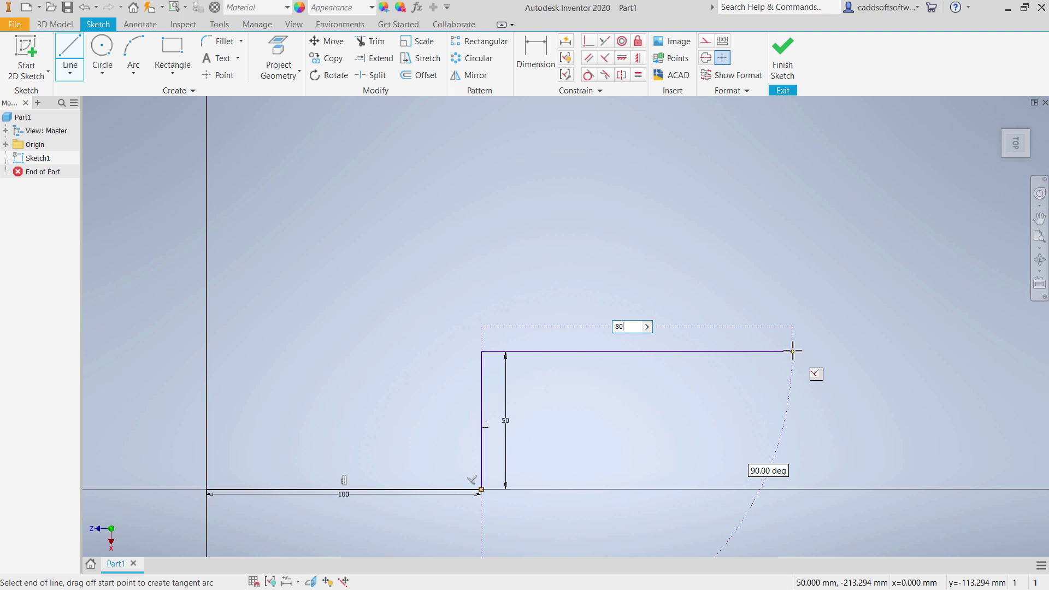
key("Return")
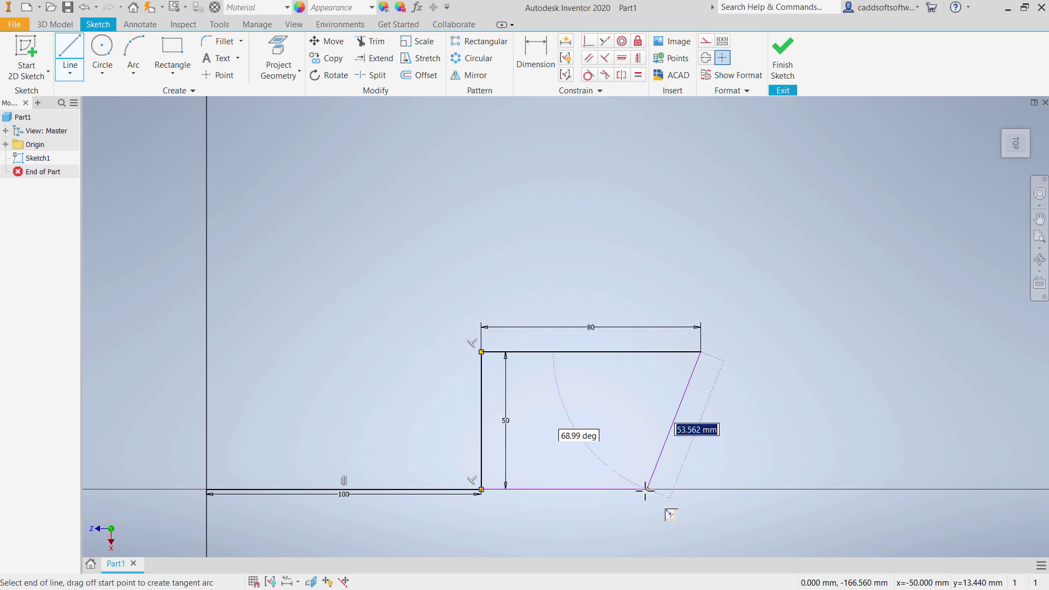
left_click(703, 491)
Check the reference drawing and extend the outline from the notch with a 150 mm horizontal line along the baseline.
scroll(640, 343, "down", 5)
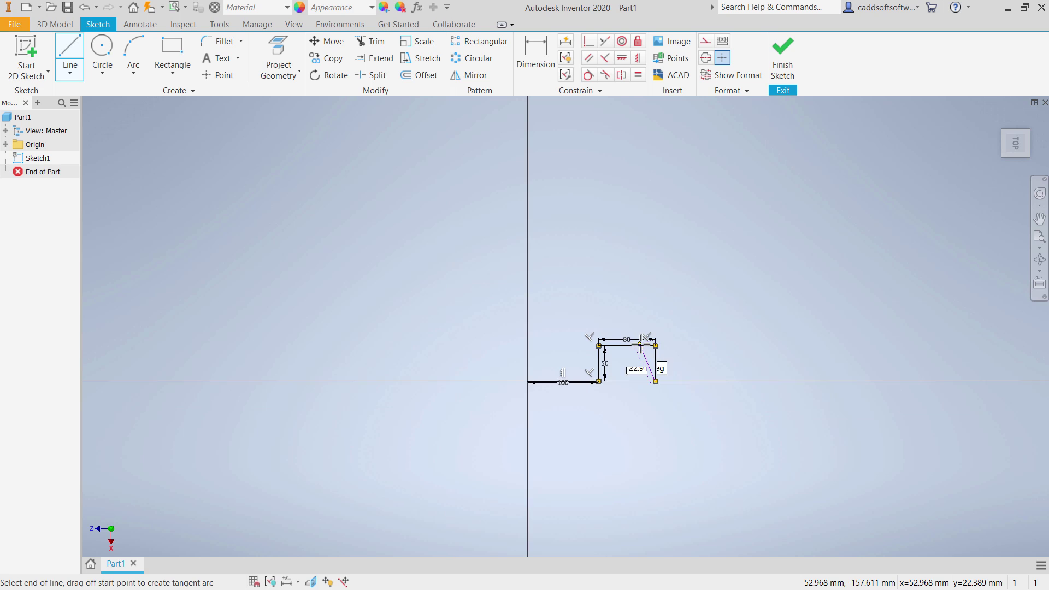
scroll(642, 347, "up", 3)
middle_click_drag(710, 351, 452, 400)
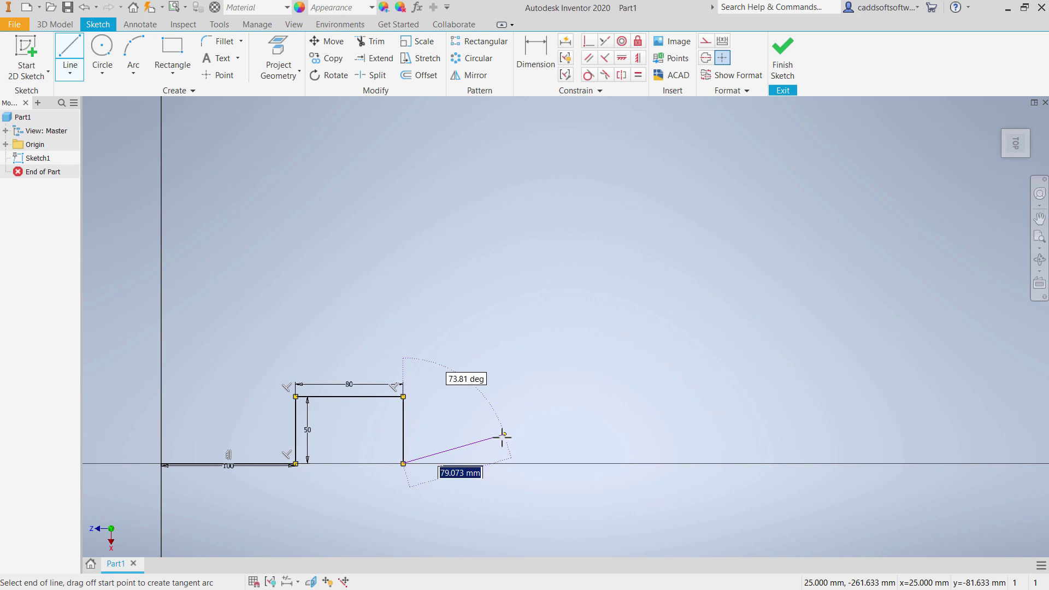
key("alt+Tab")
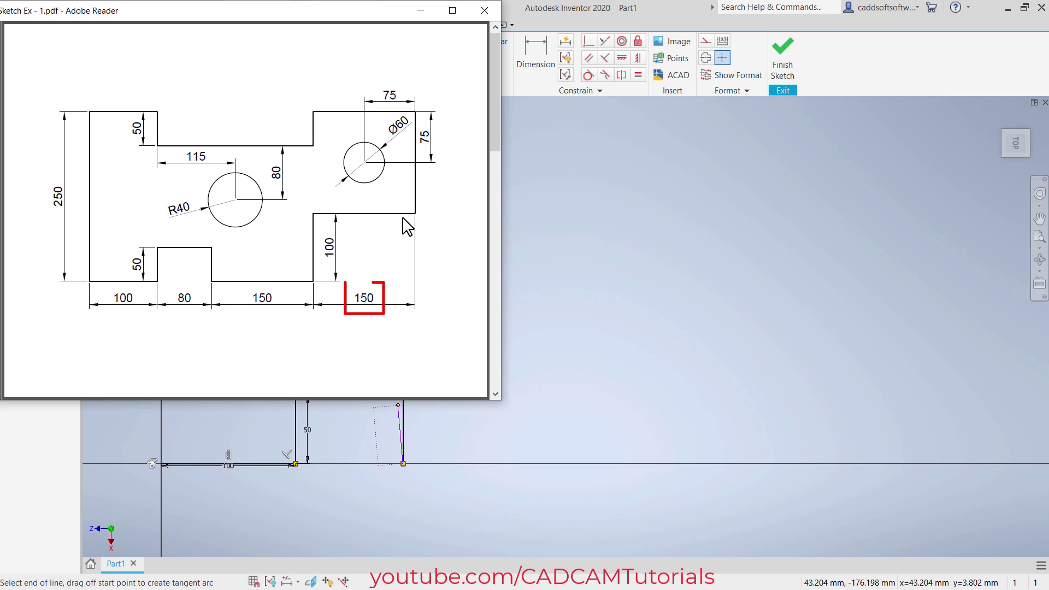
key("alt+Tab")
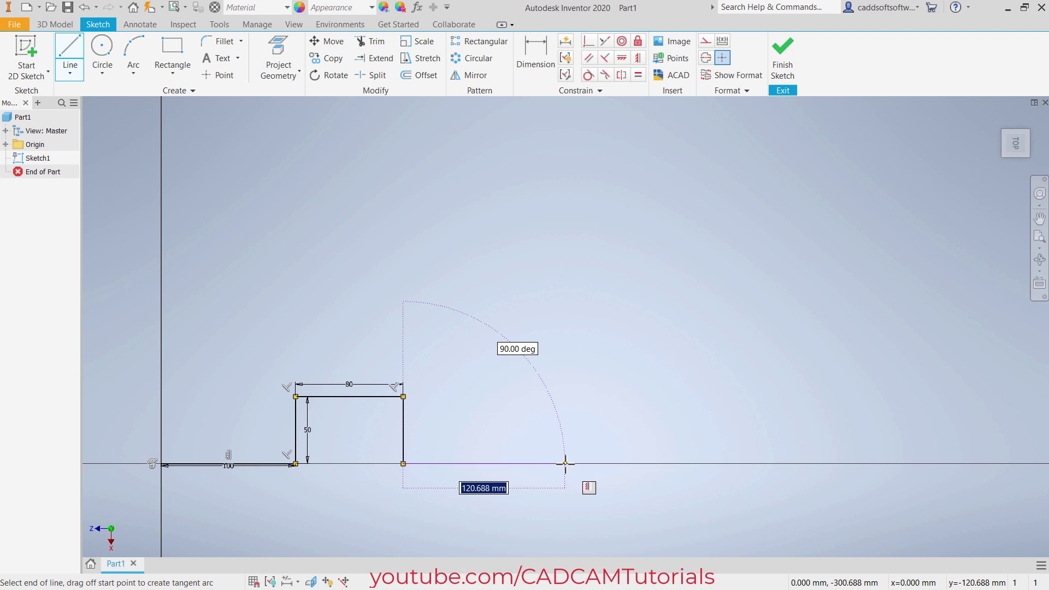
type("150")
key("Return")
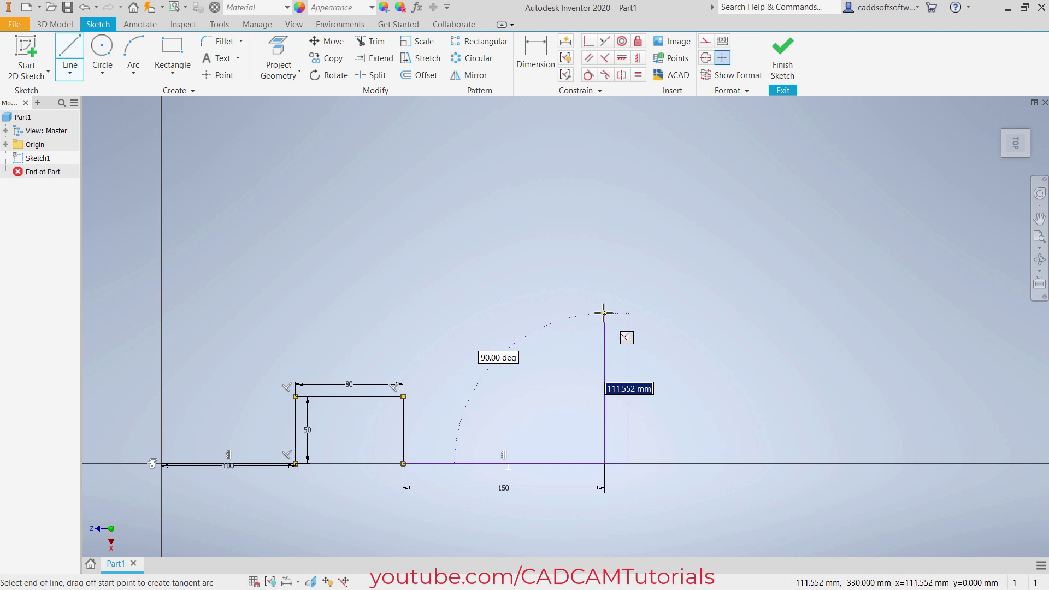
Continue the outline with a 100 mm vertical line upward and a 150 mm horizontal line to the right.
type("100")
key("Return")
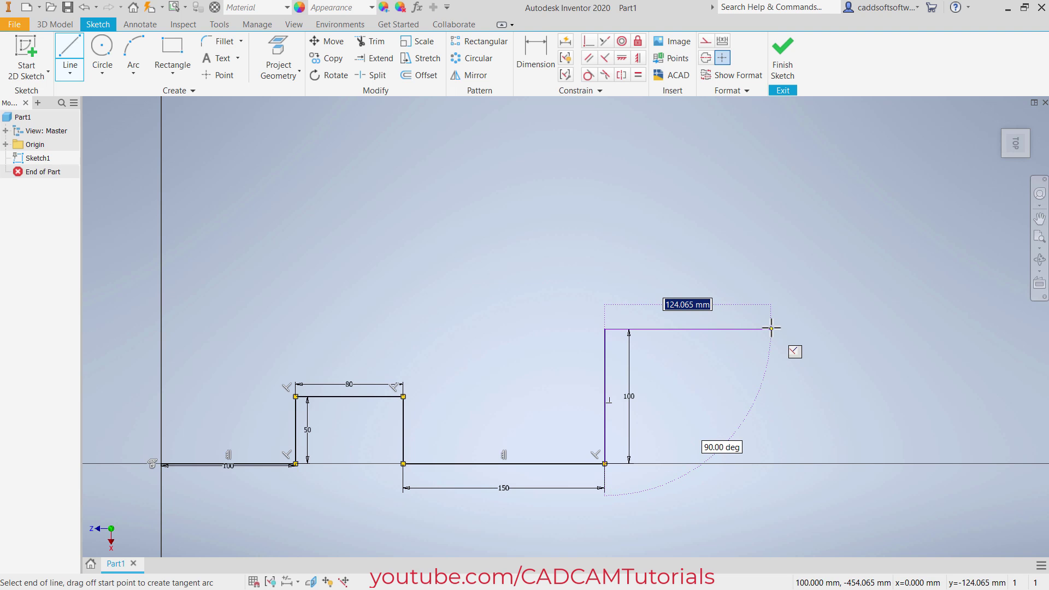
type("150")
key("Return")
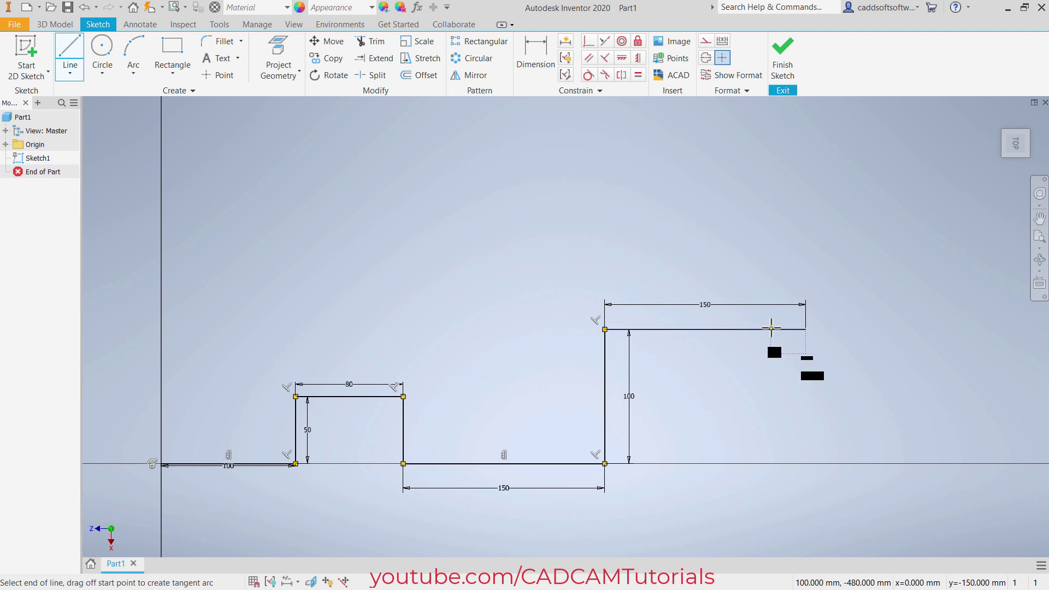
Draw the outline's right edge about 142 mm upward, then a top edge about 150 mm leftward, aligned with the 100 mm vertical line.
key("alt+Tab")
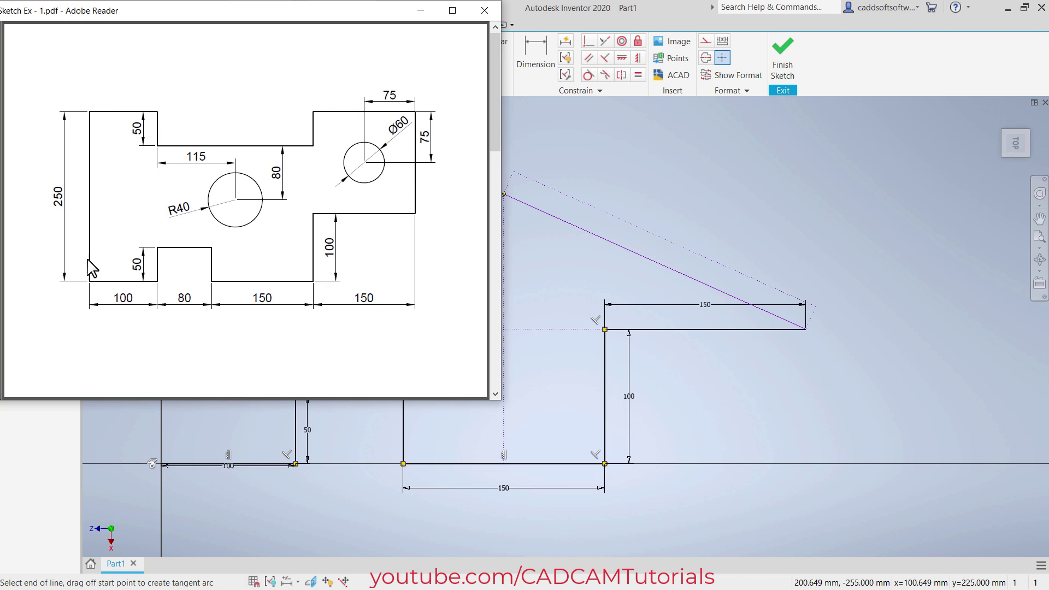
left_click(911, 70)
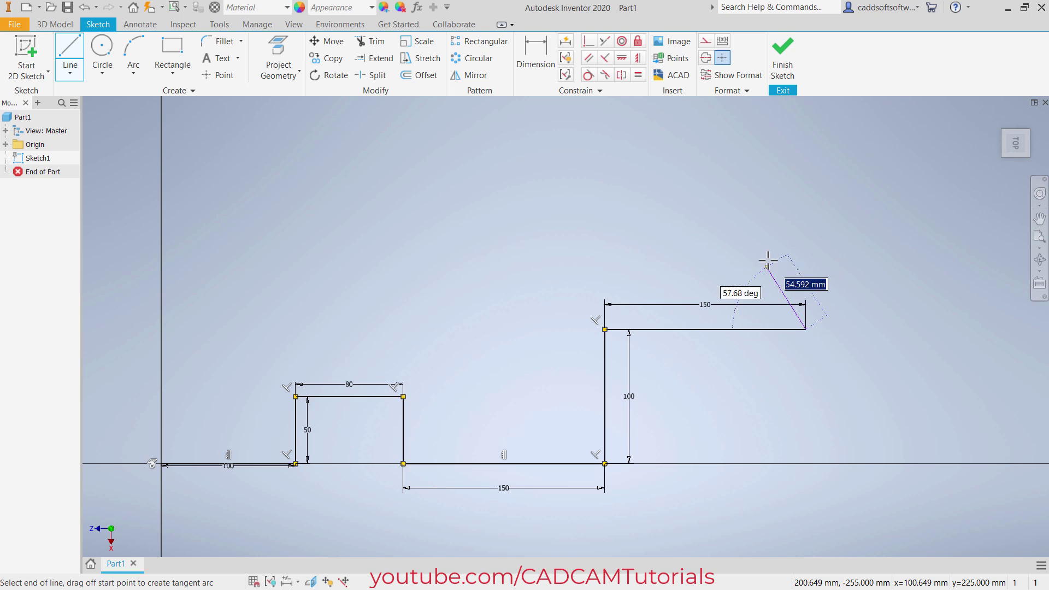
mouse_move(768, 265)
middle_mouse_down()
mouse_move(757, 265)
mouse_move(771, 314)
middle_mouse_up()
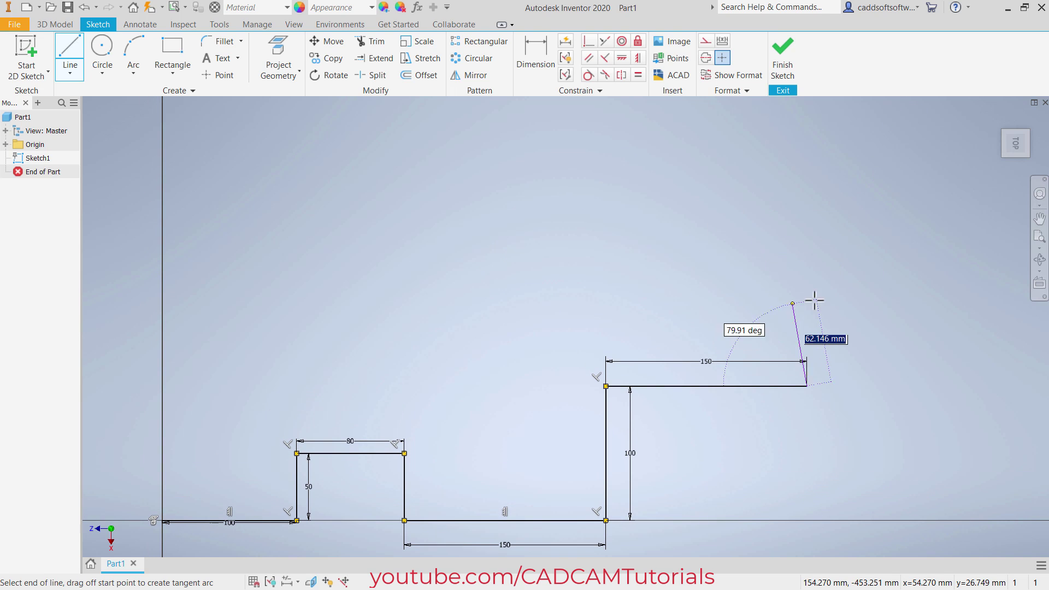
left_click(807, 194)
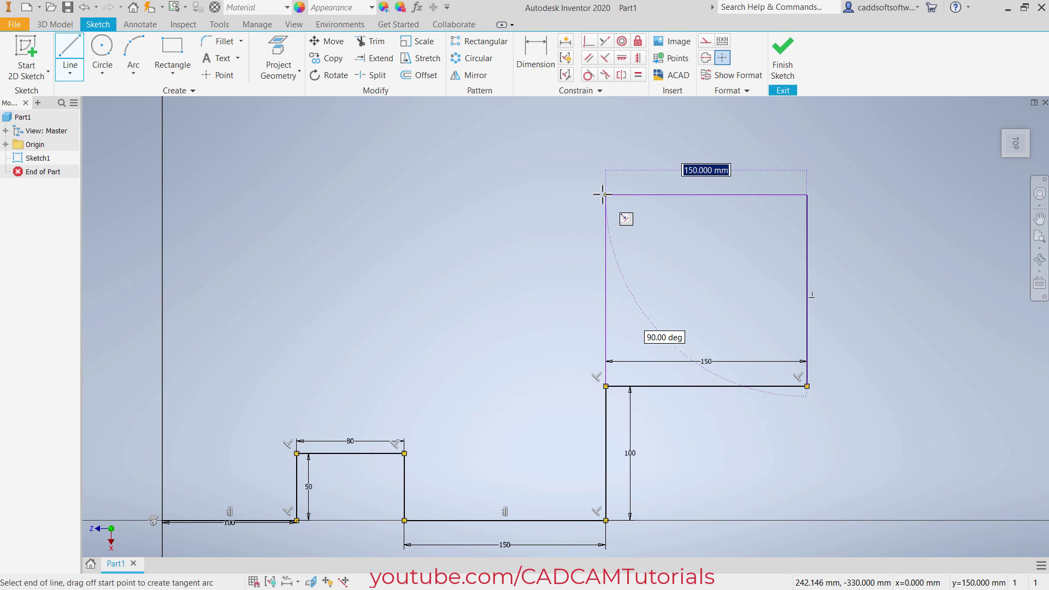
left_click(603, 195)
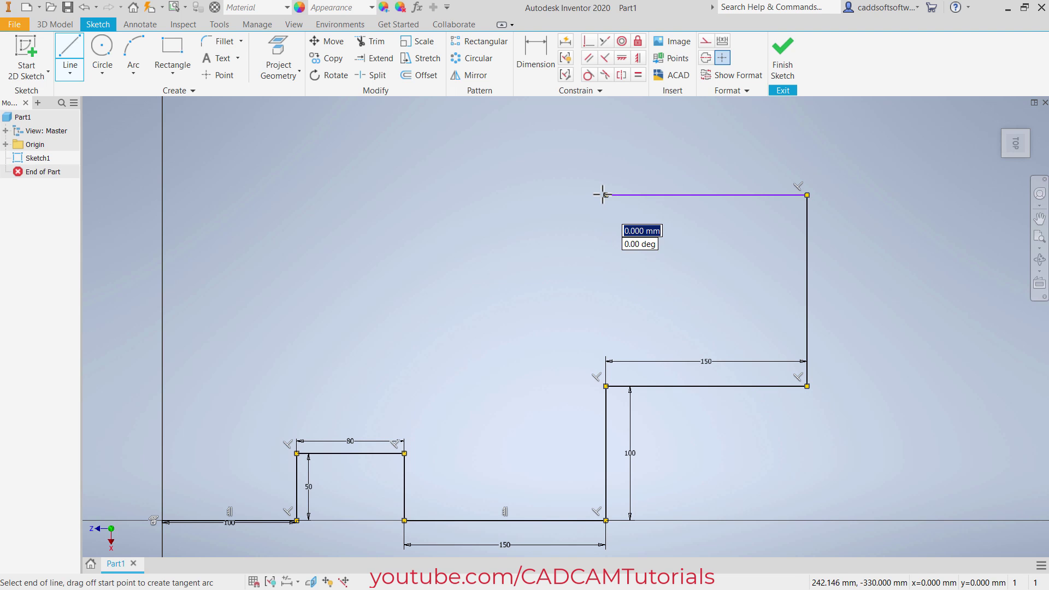
Continue the outline with a top notch: about 40 mm down, 230 mm to the left, and back up level with the top edge.
left_click(605, 249)
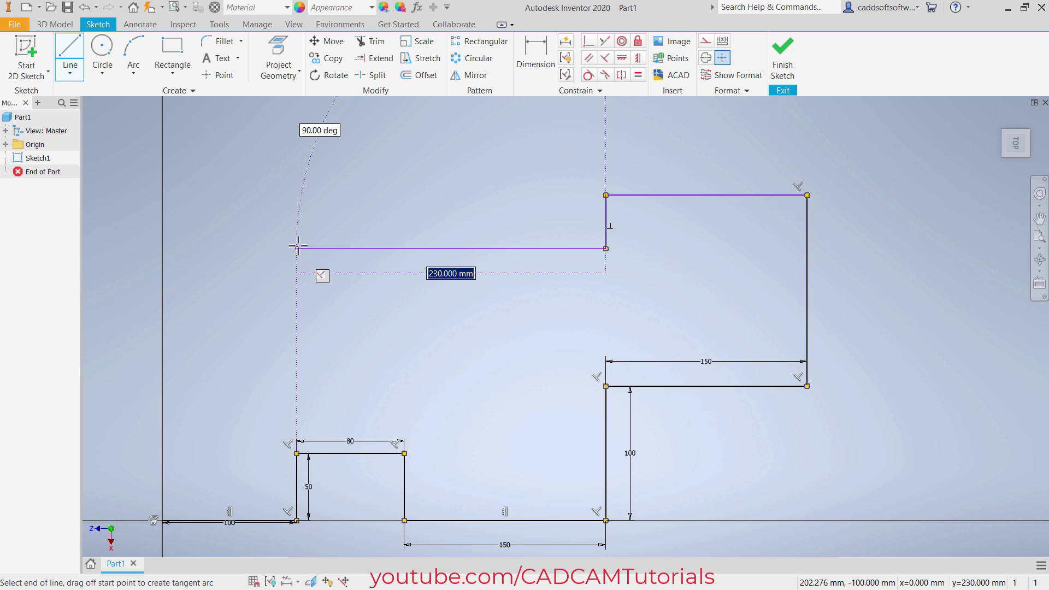
left_click(298, 248)
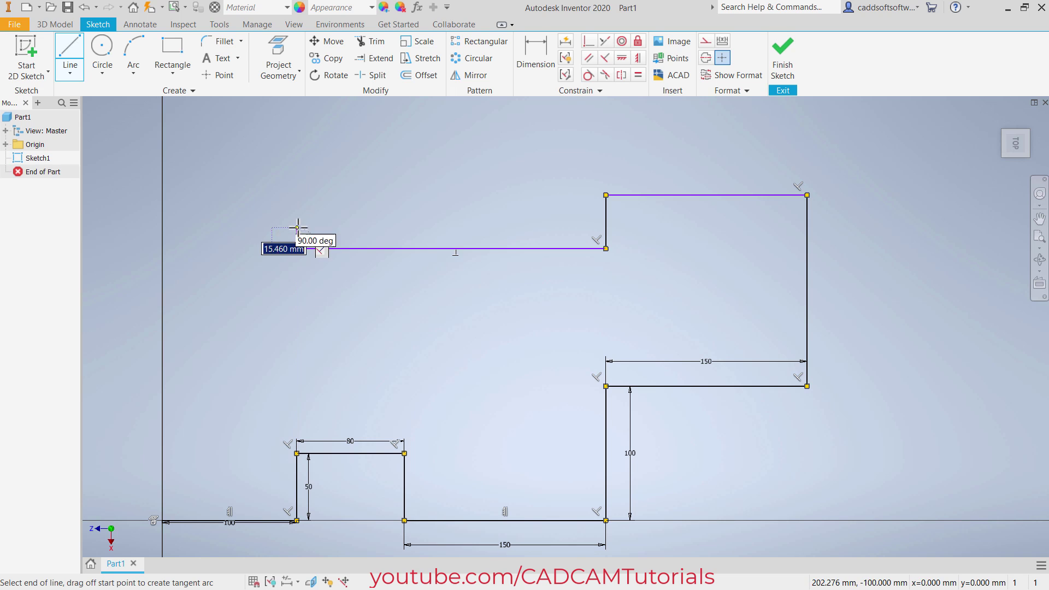
left_click(296, 195)
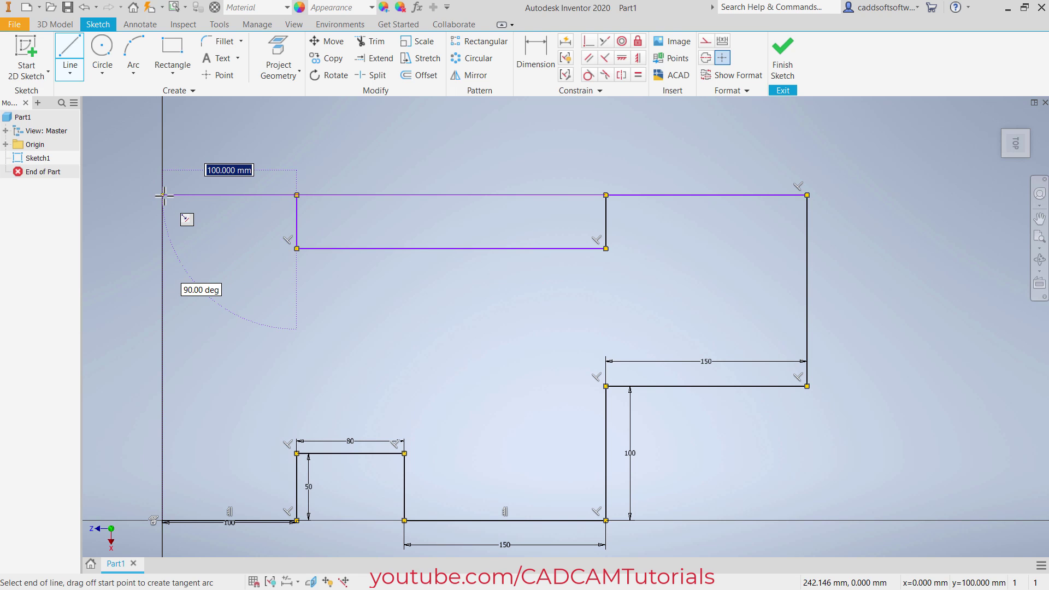
Close the outline with a 100 mm horizontal line to the left and a vertical line down to the origin.
left_click(162, 195)
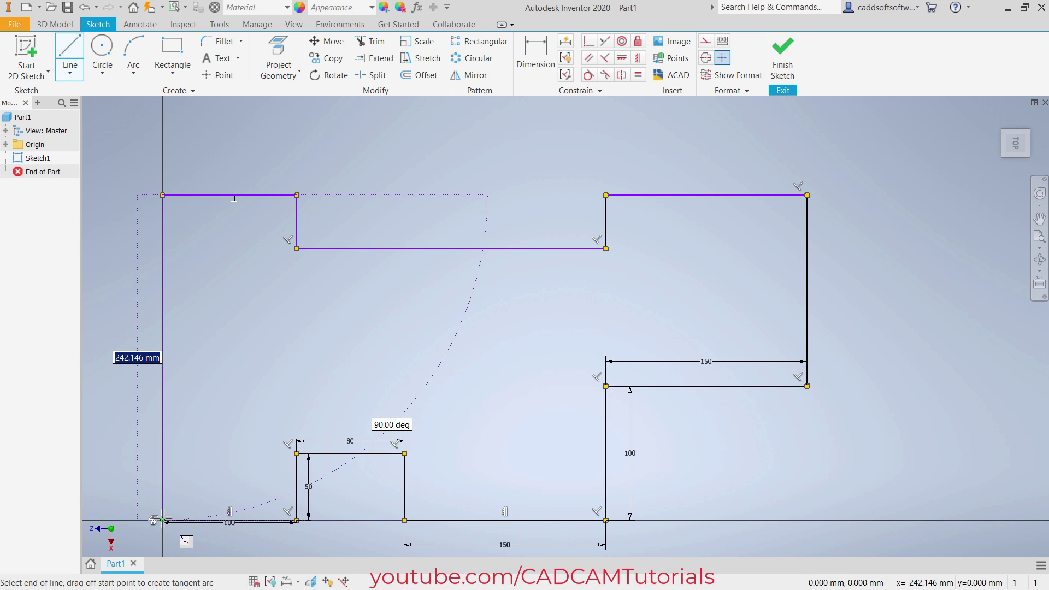
left_click(162, 520)
right_click(615, 286)
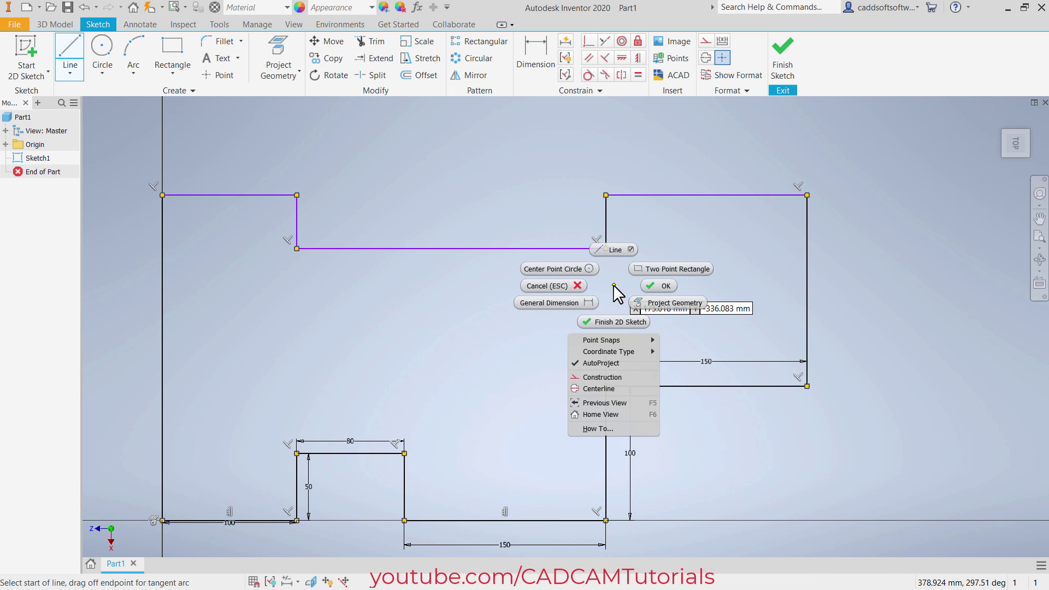
left_click(542, 286)
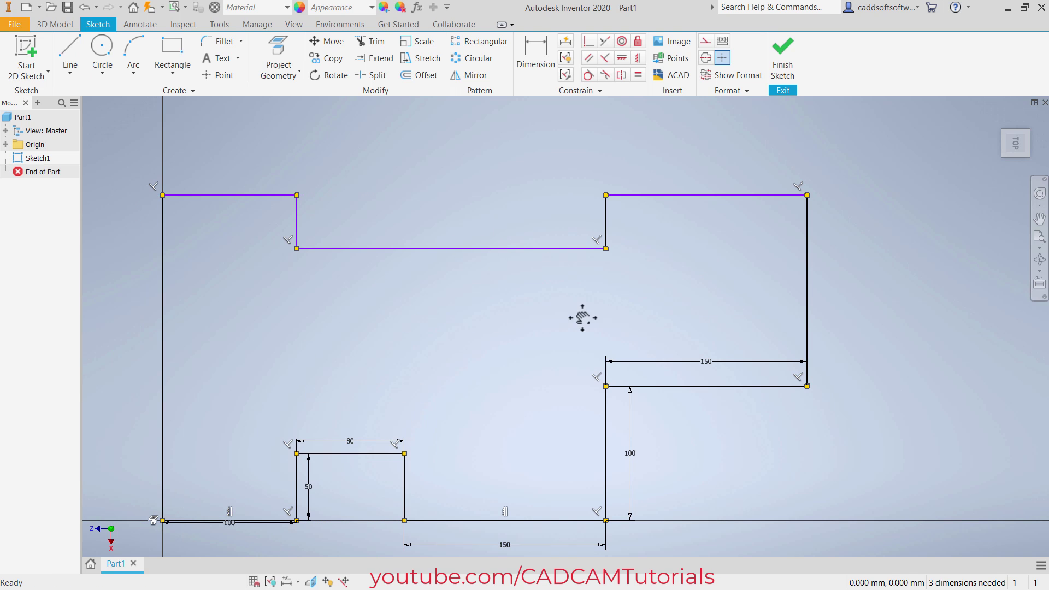
Dimension the left side of the top notch and set its depth to 50 mm.
mouse_move(582, 317)
middle_mouse_down()
mouse_move(655, 309)
mouse_move(614, 316)
middle_mouse_up()
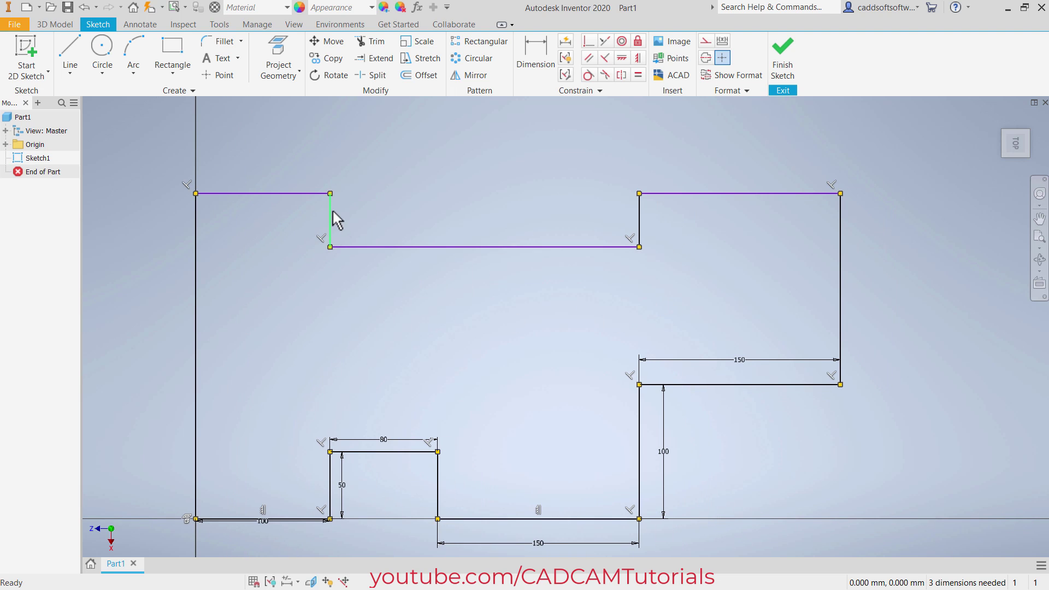
left_click(534, 63)
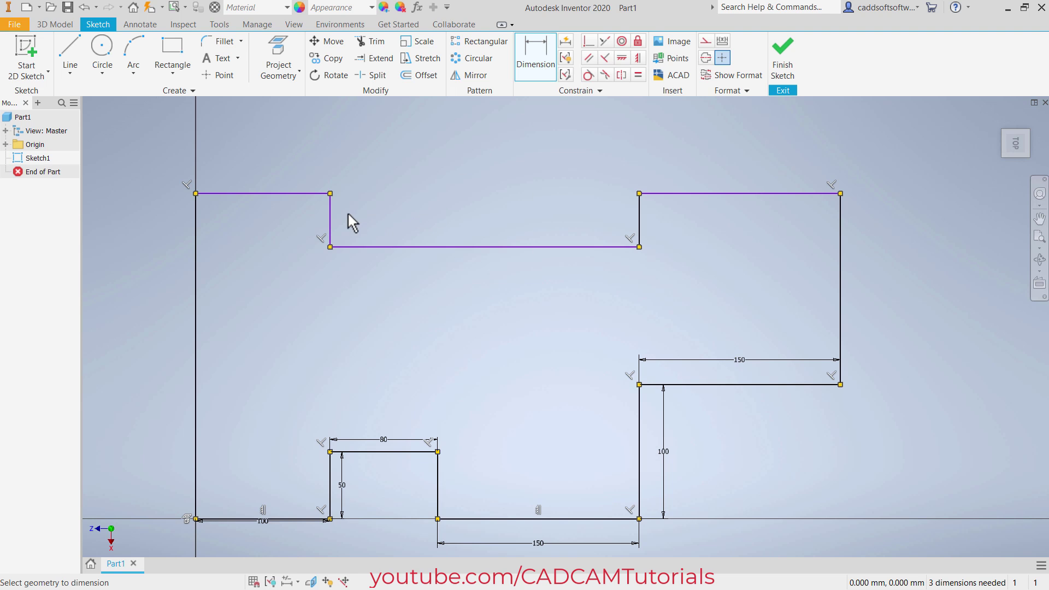
left_click(329, 223)
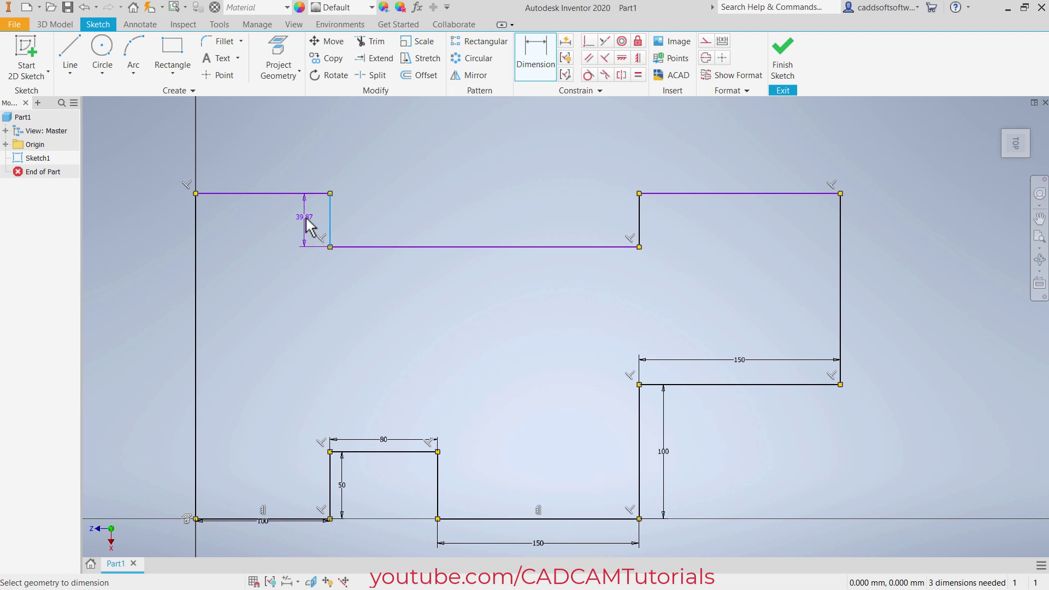
left_click(306, 217)
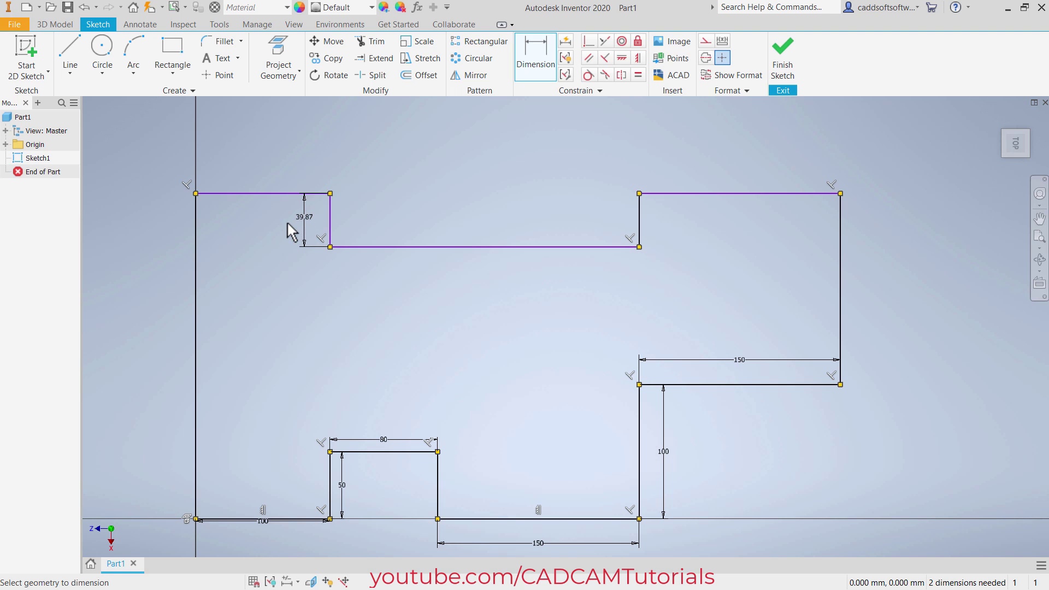
left_click(308, 226)
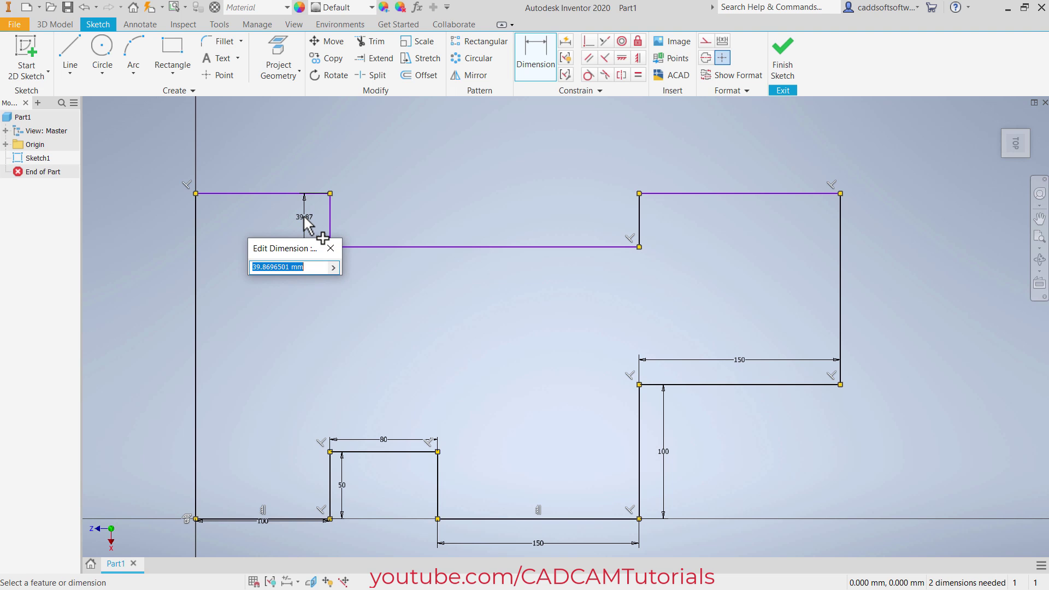
type("50")
key("Return")
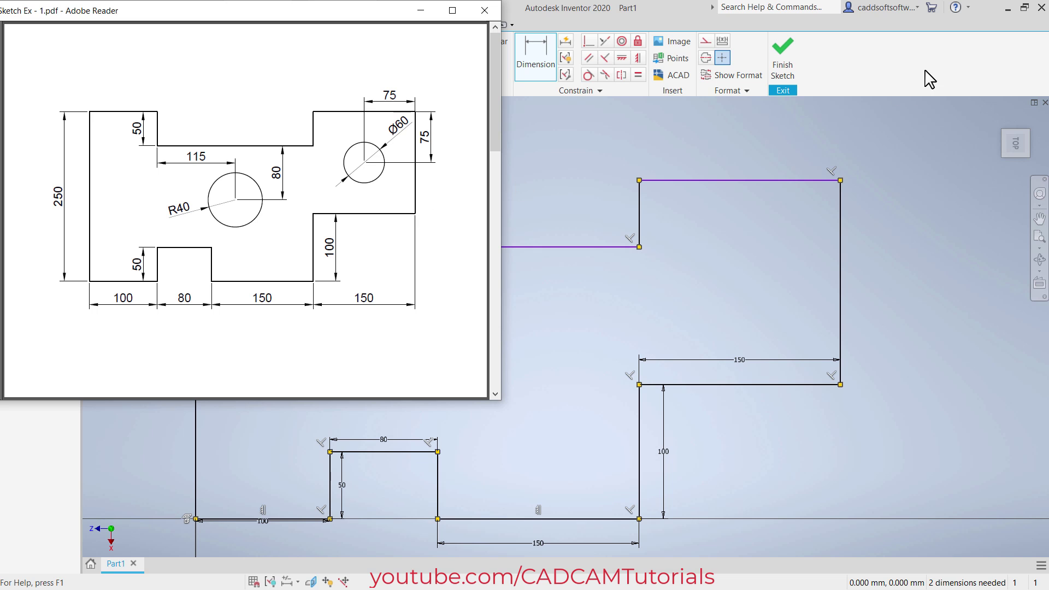
Dimension the outline's right vertical edge and set its length to 150 mm, matching the reference drawing.
left_click(904, 77)
left_click(840, 284)
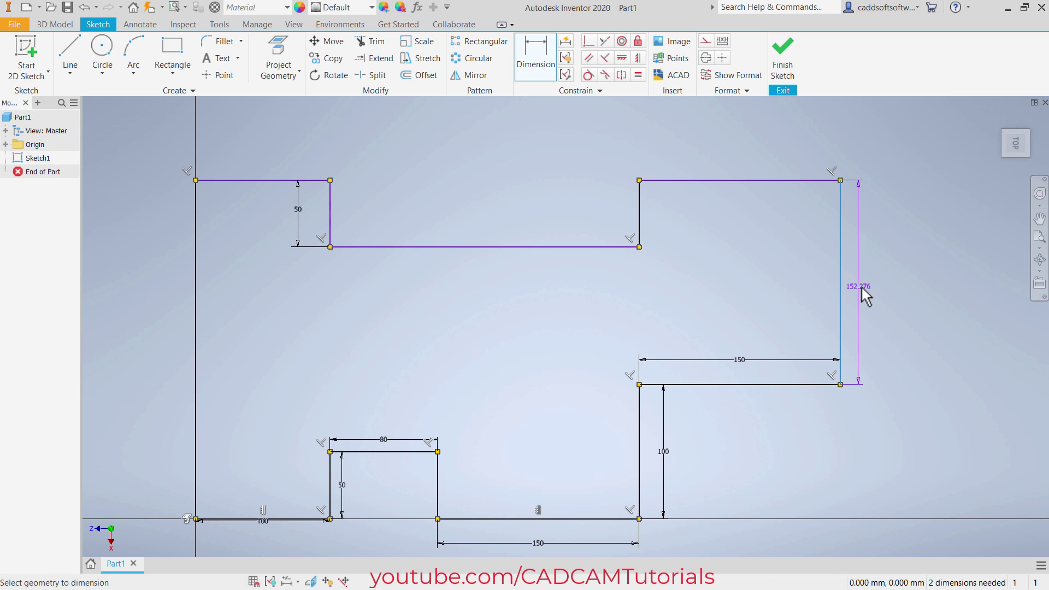
left_click(871, 287)
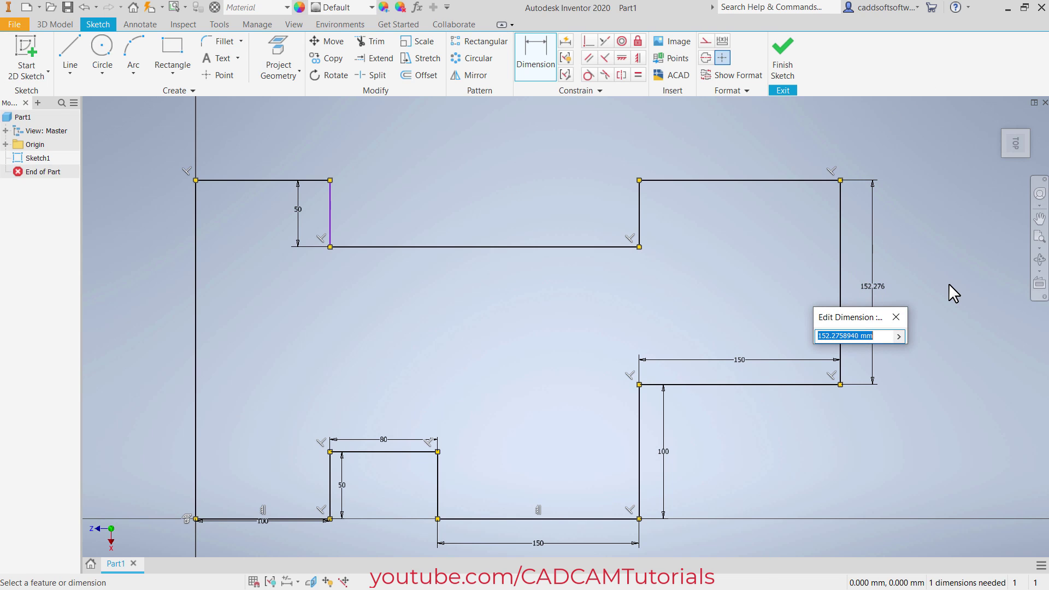
type("150")
key("Return")
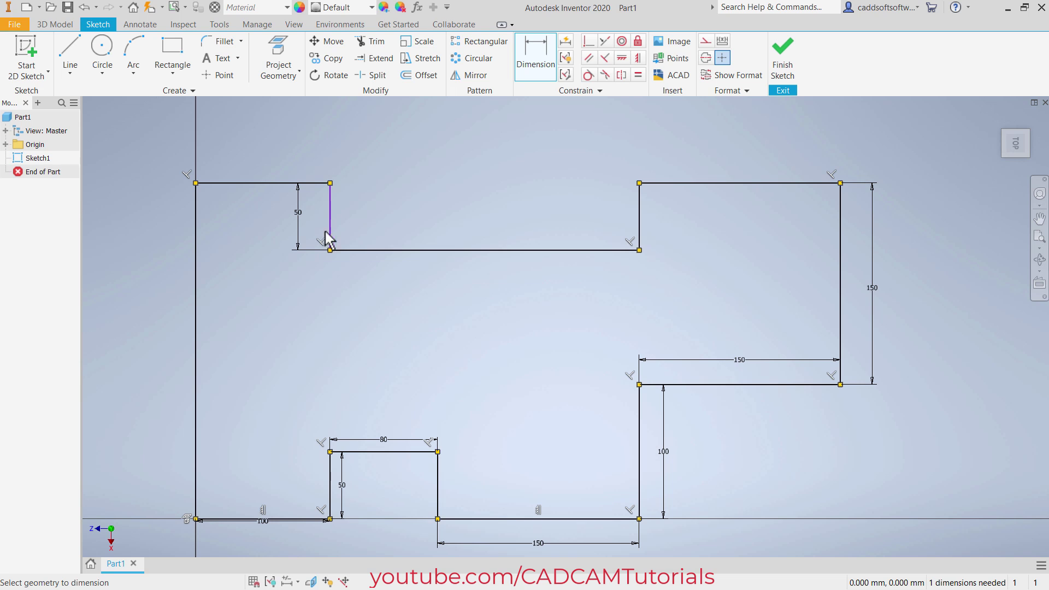
key("Escape")
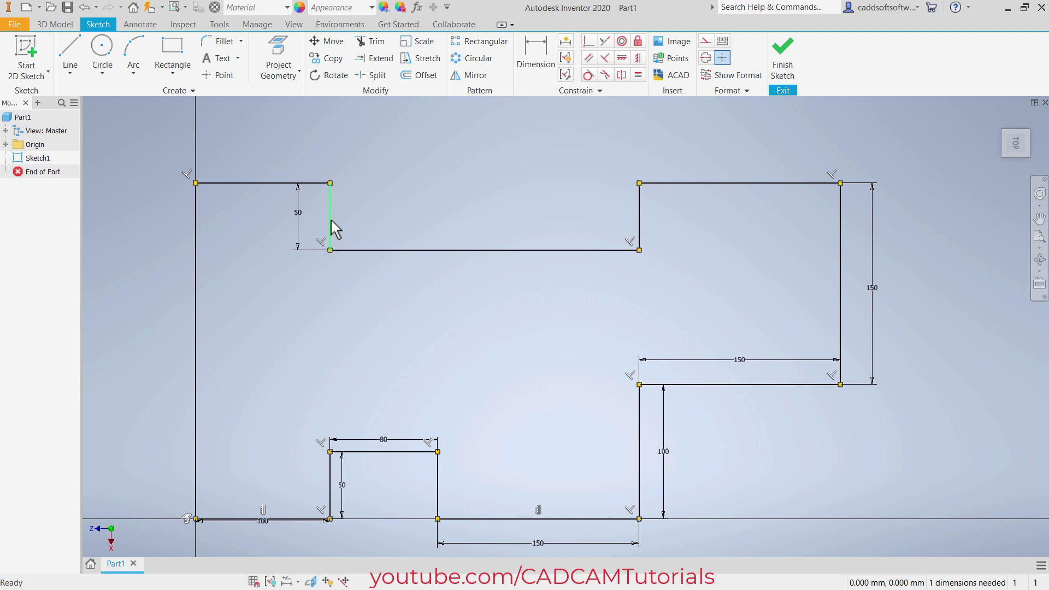
Apply a collinear constraint between the left sides of the top notch and the bottom notch.
left_click(604, 44)
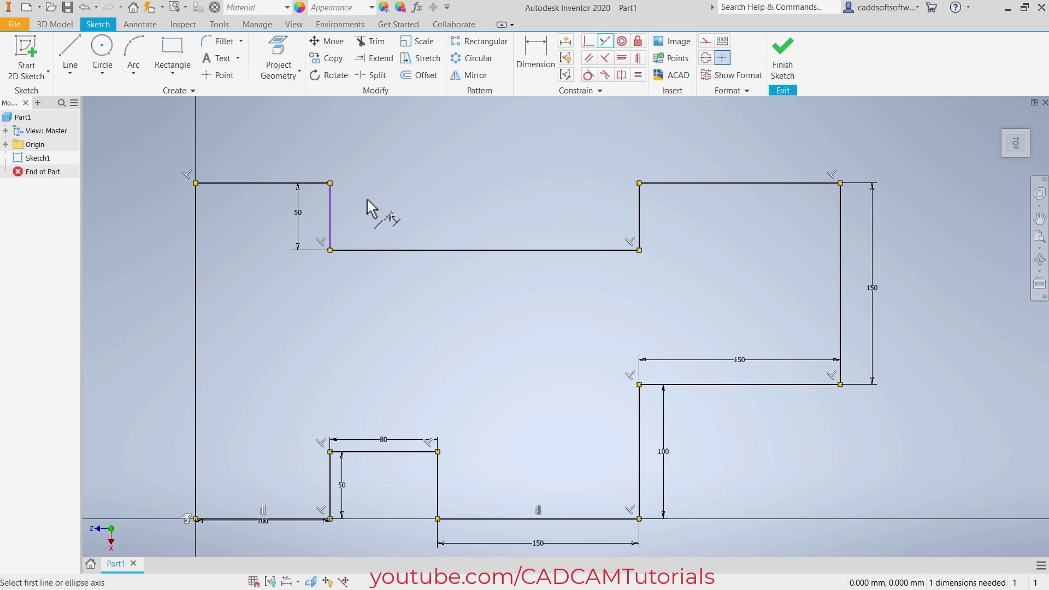
left_click(331, 223)
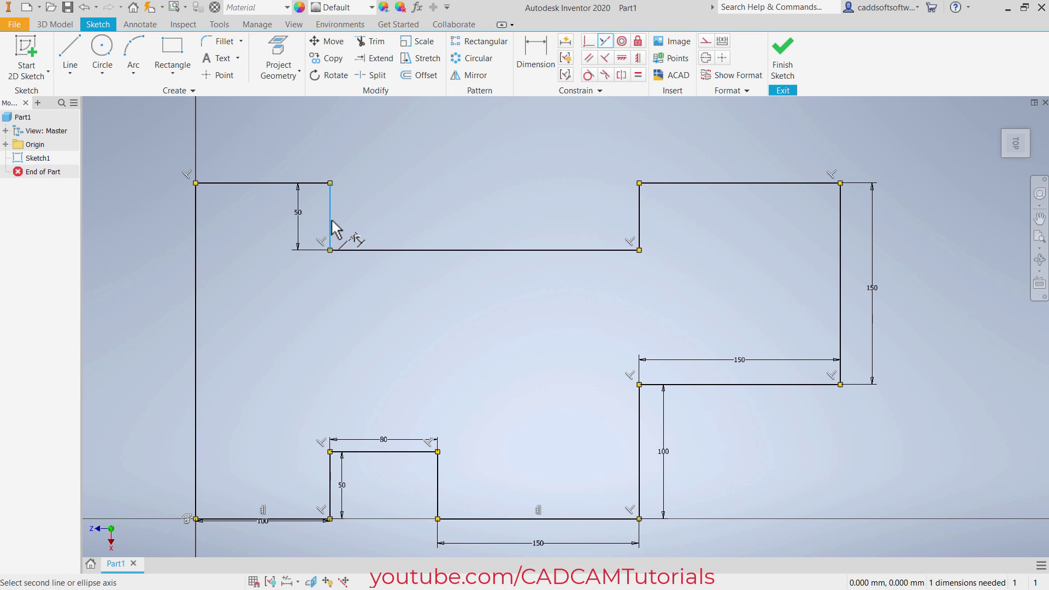
left_click(331, 485)
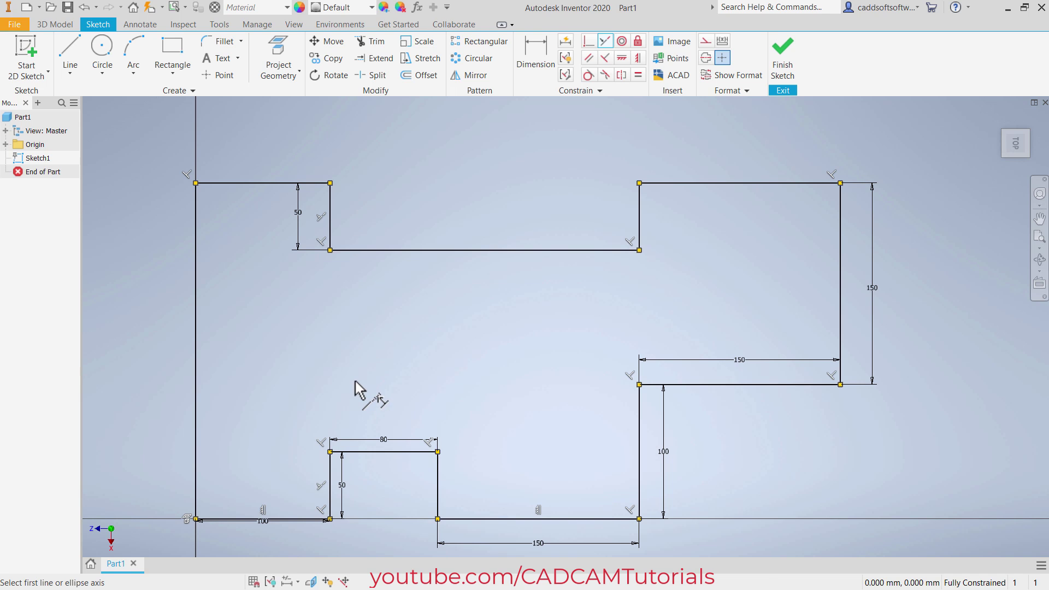
key("Escape")
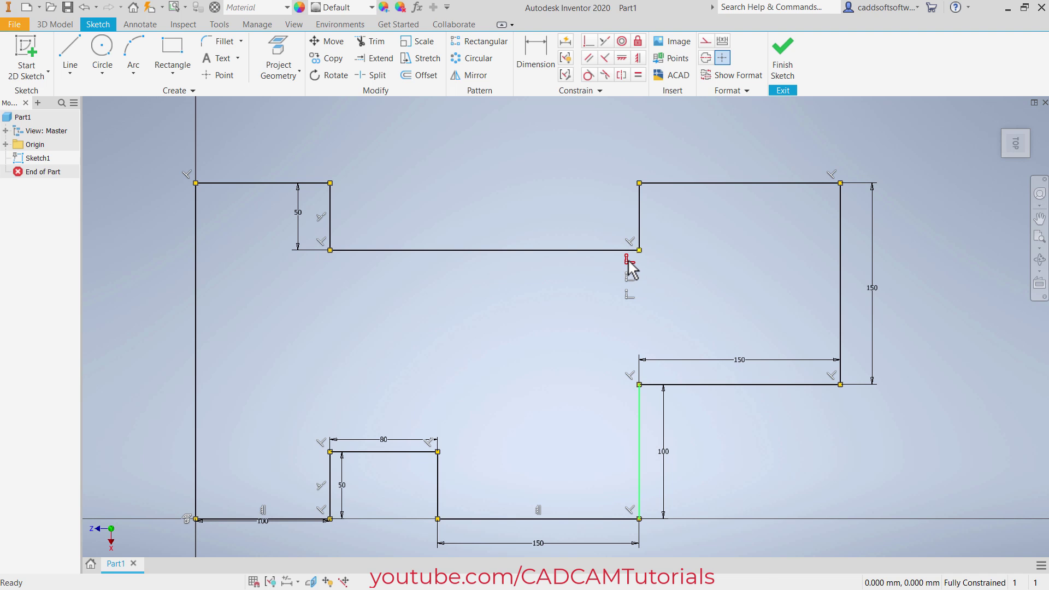
Check the reference drawing and draw a 60 mm diameter circle at the center of the right-hand 150 mm square section.
key("alt+Tab")
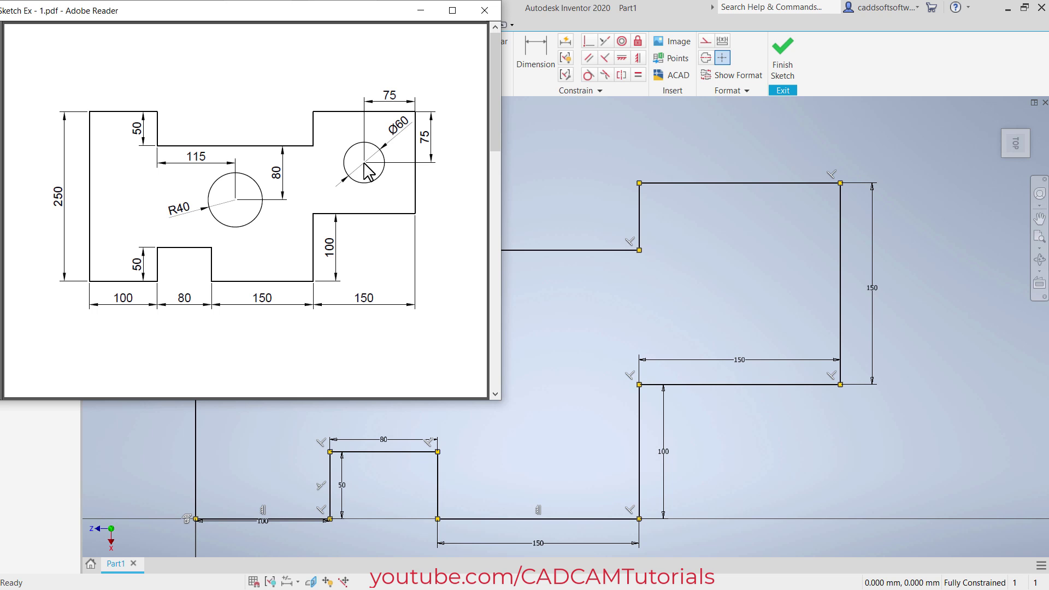
left_click(676, 231)
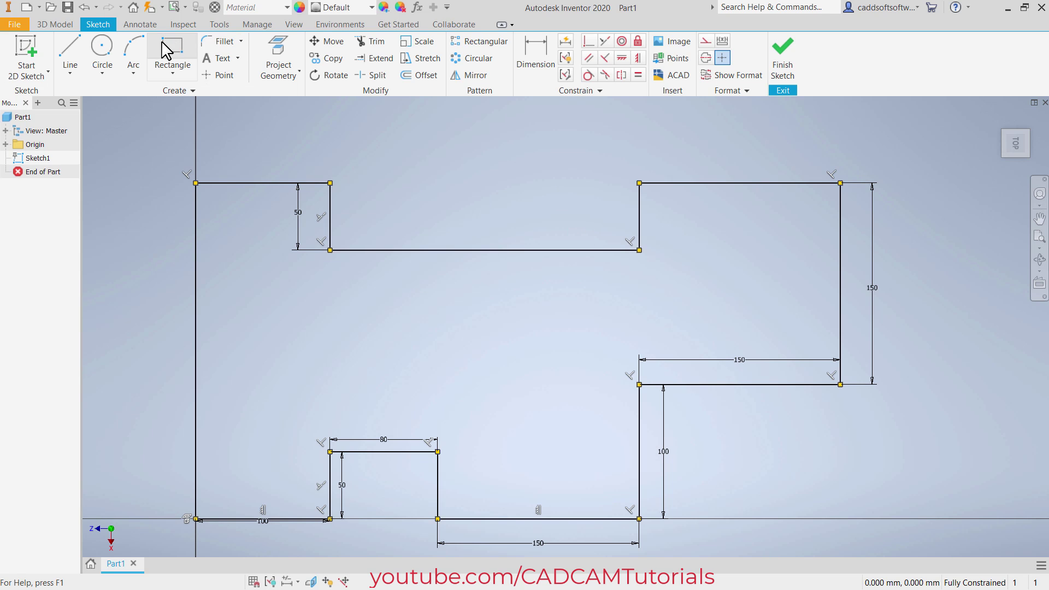
left_click(100, 52)
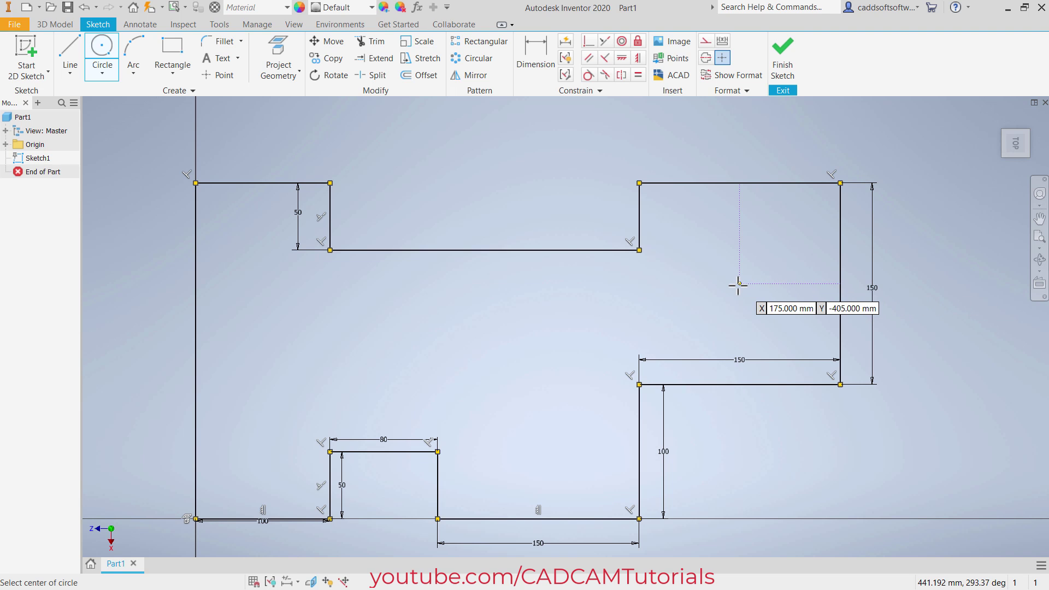
left_click(739, 284)
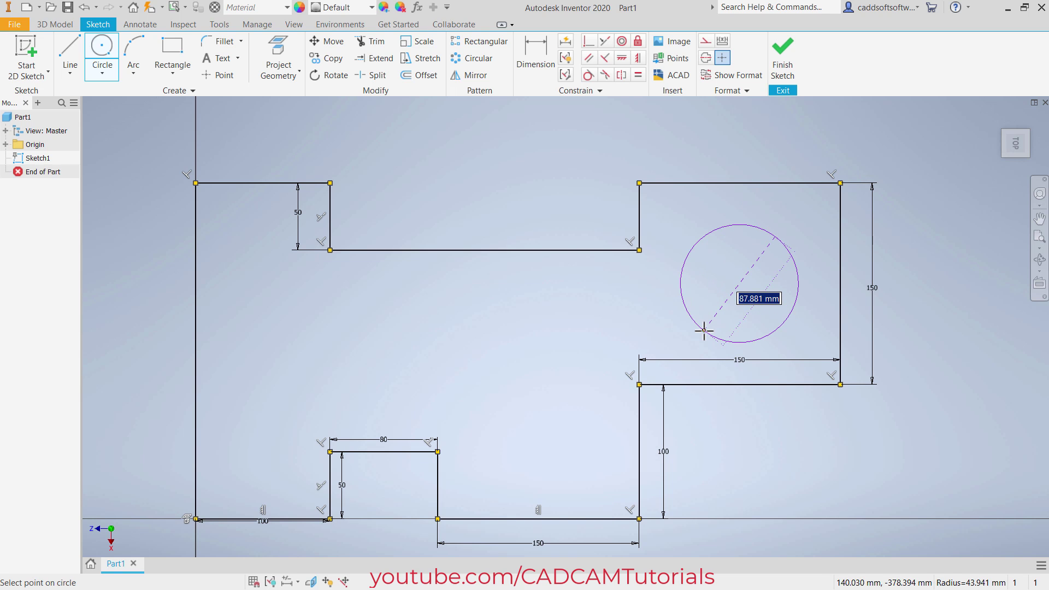
type("60")
key("Return")
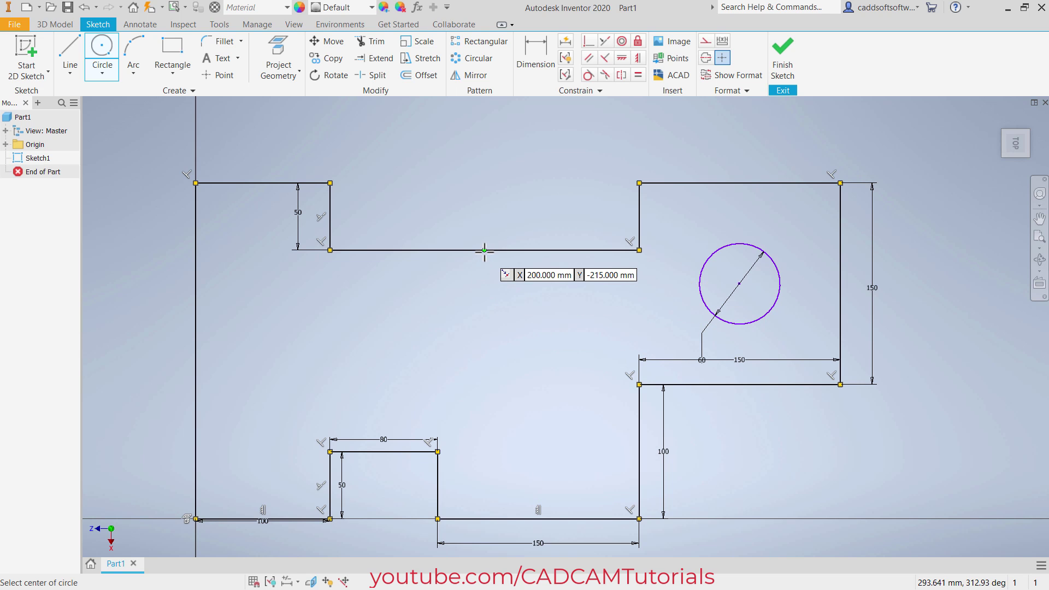
Draw an 80 mm diameter circle centered about 64 mm below the midpoint of the top notch's floor, checking its radius in the reference drawing.
left_click(484, 335)
key("alt+Tab")
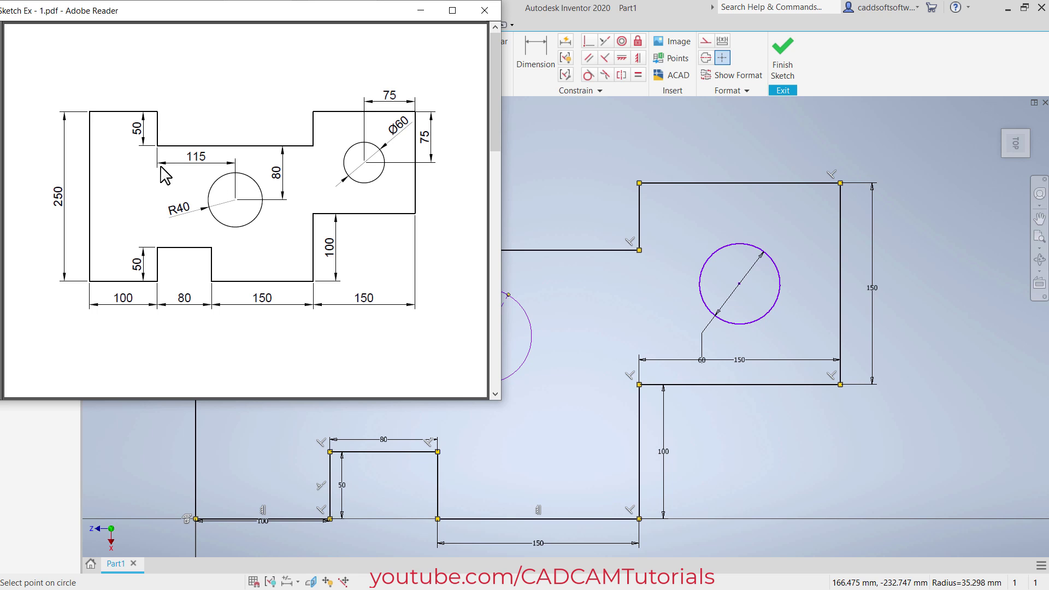
key("alt+Tab")
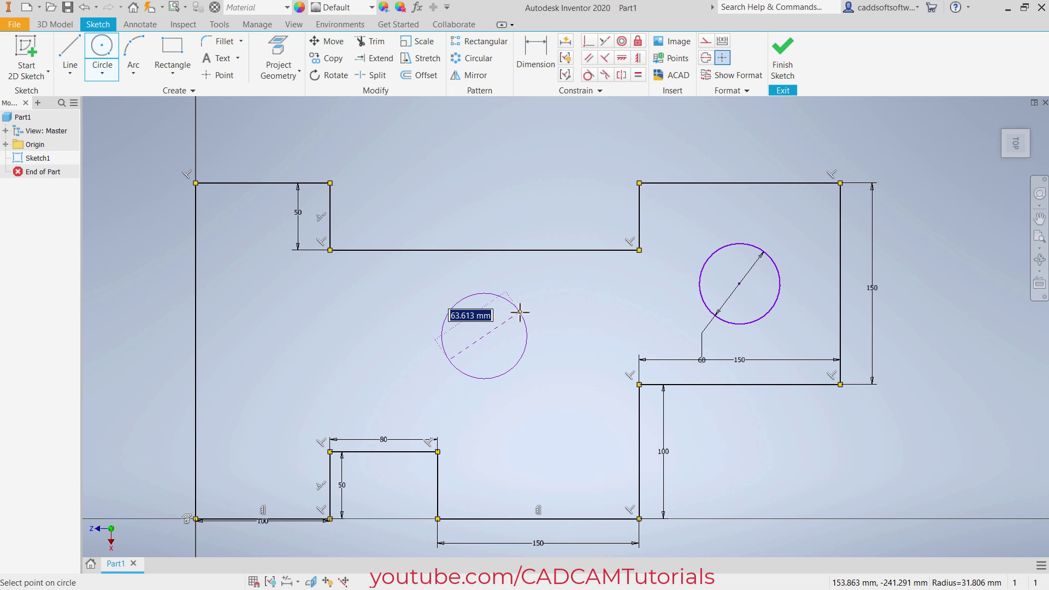
type("80")
key("Return")
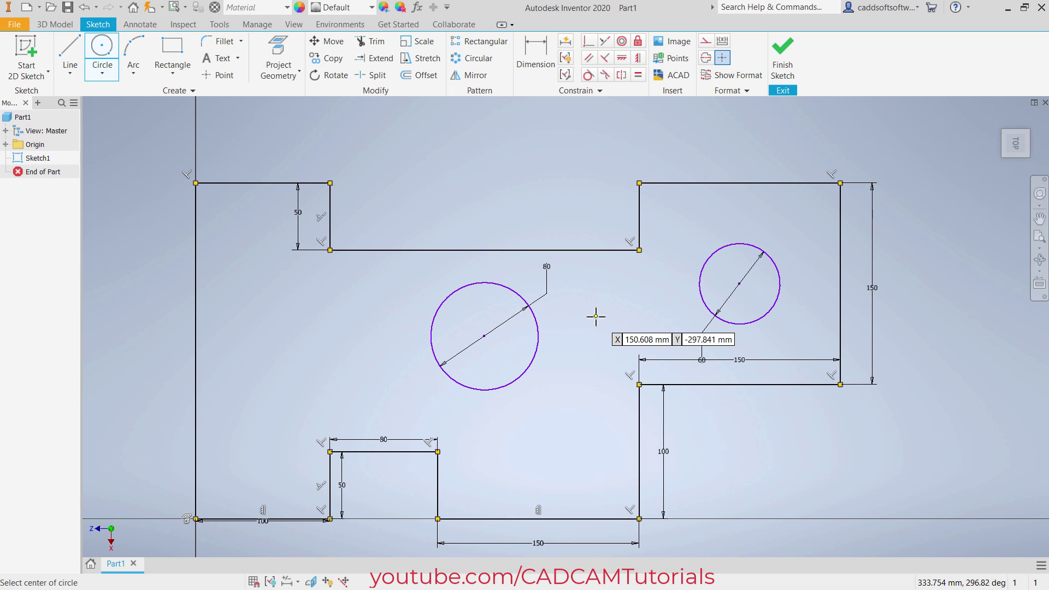
Dimension the 60 mm circle's center horizontally from the right edge and vertically from the top edge.
left_click(535, 53)
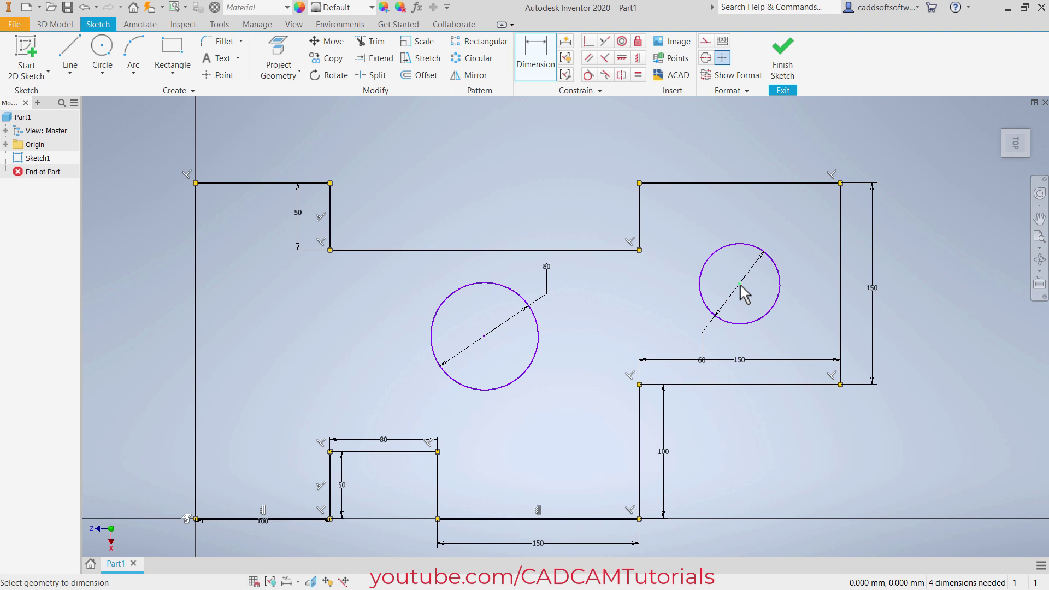
left_click(842, 302)
left_click(789, 342)
left_click(719, 182)
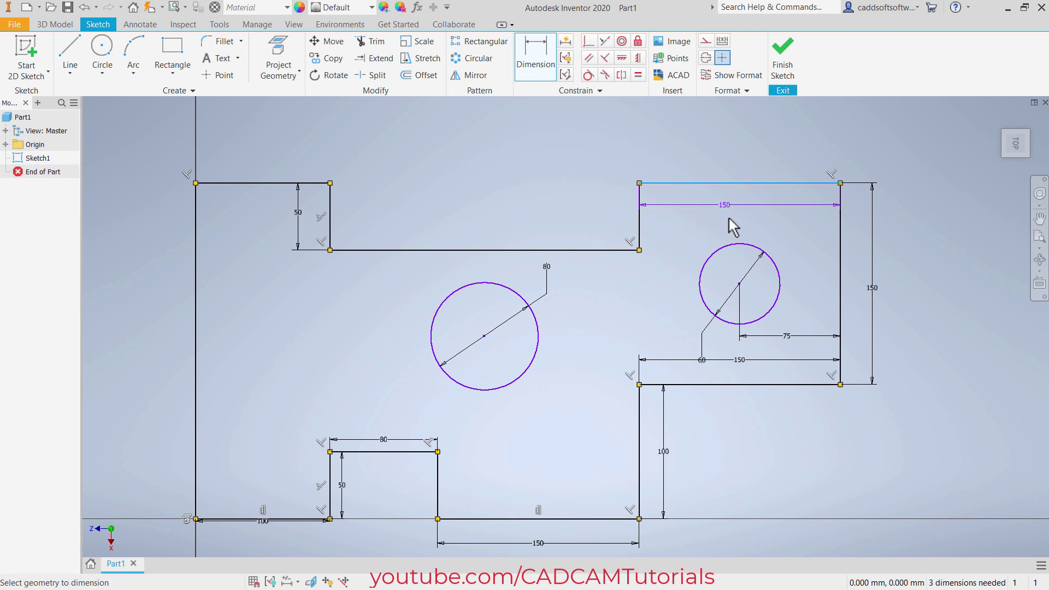
left_click(740, 284)
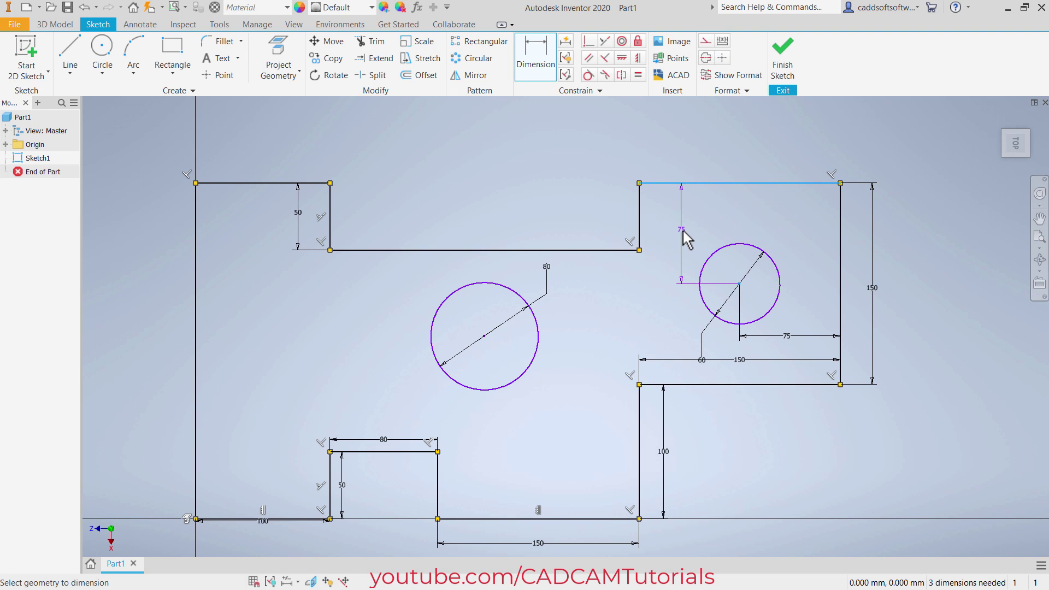
left_click(682, 232)
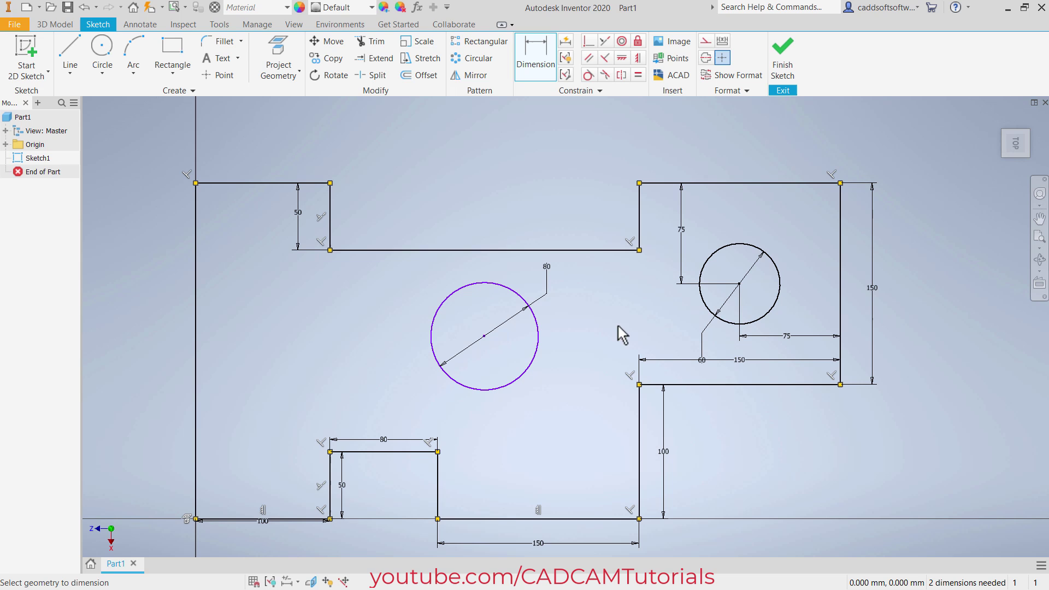
Dimension the 80 mm circle's center vertically from the top notch's floor at 80 mm.
left_click(485, 337)
left_click(525, 250)
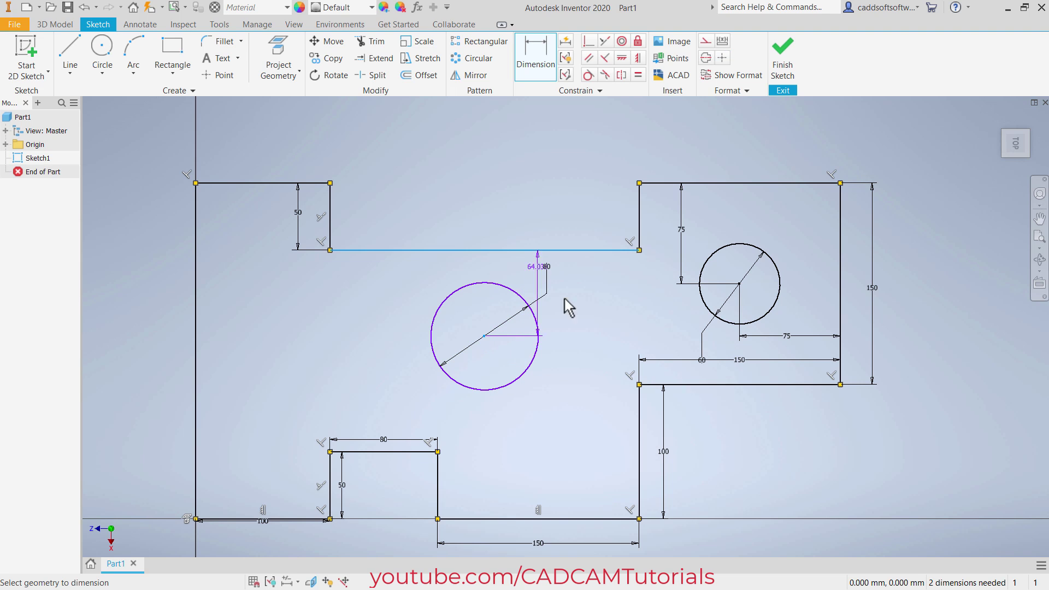
left_click(597, 301)
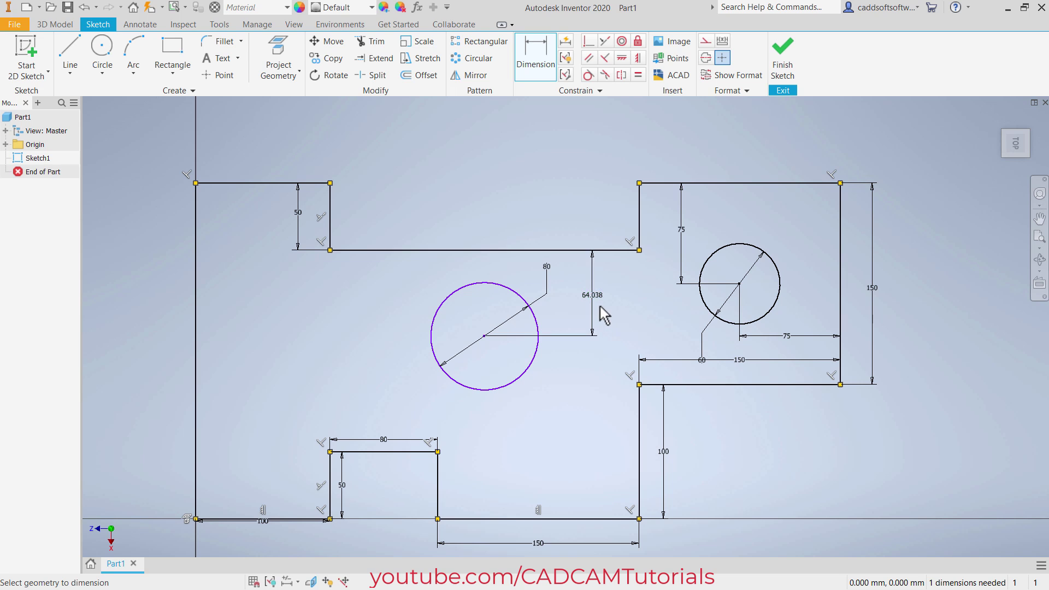
left_click(600, 307)
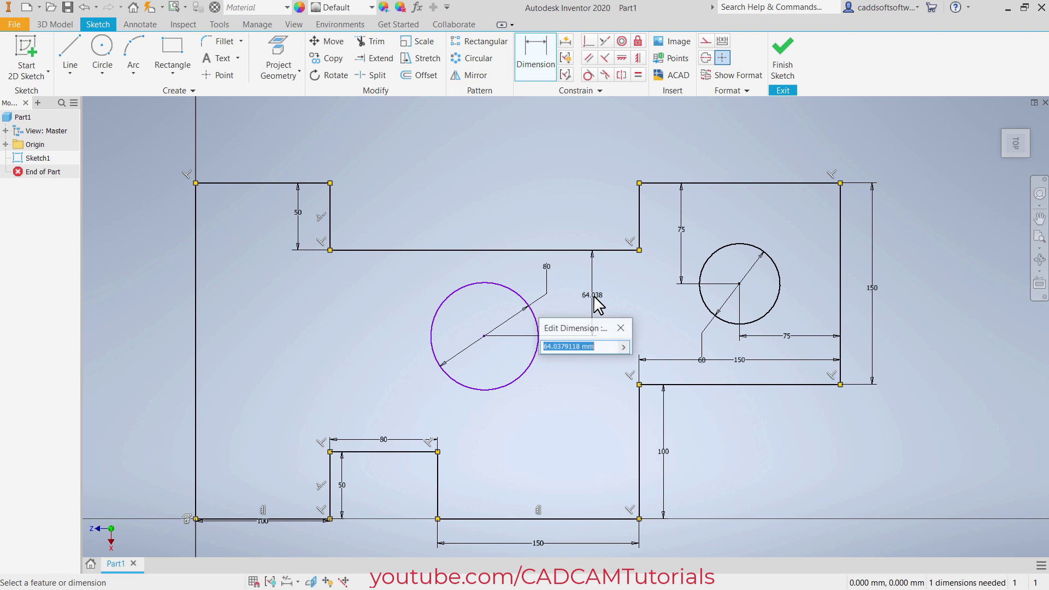
type("80")
key("Return")
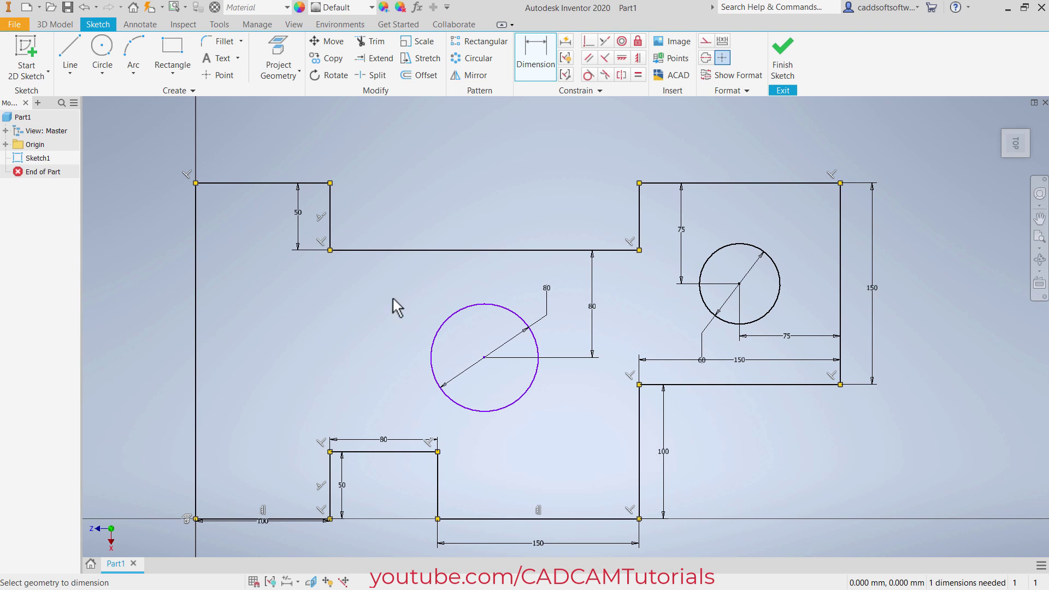
Dimension the 80 mm circle's center horizontally from the top notch's left side, and move the 100 mm dimension below the bottom edge.
left_click(330, 240)
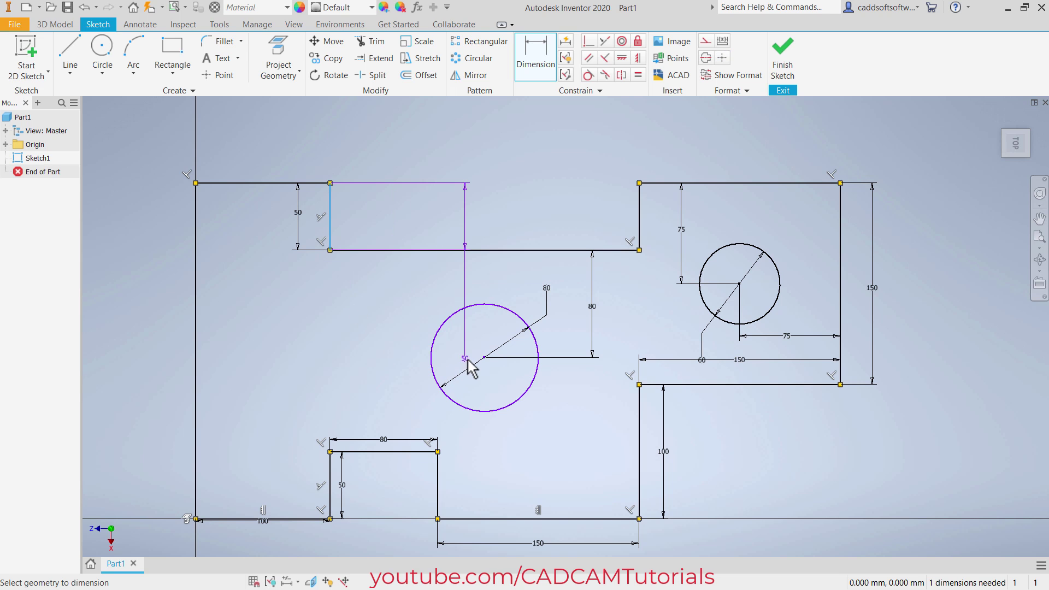
left_click(484, 358)
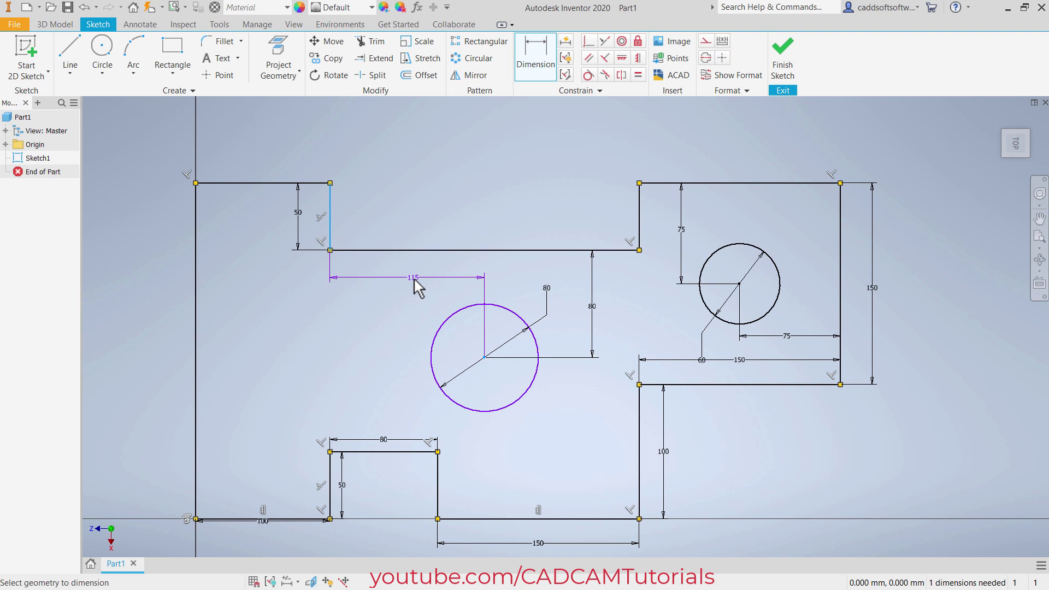
left_click(415, 283)
key("Return")
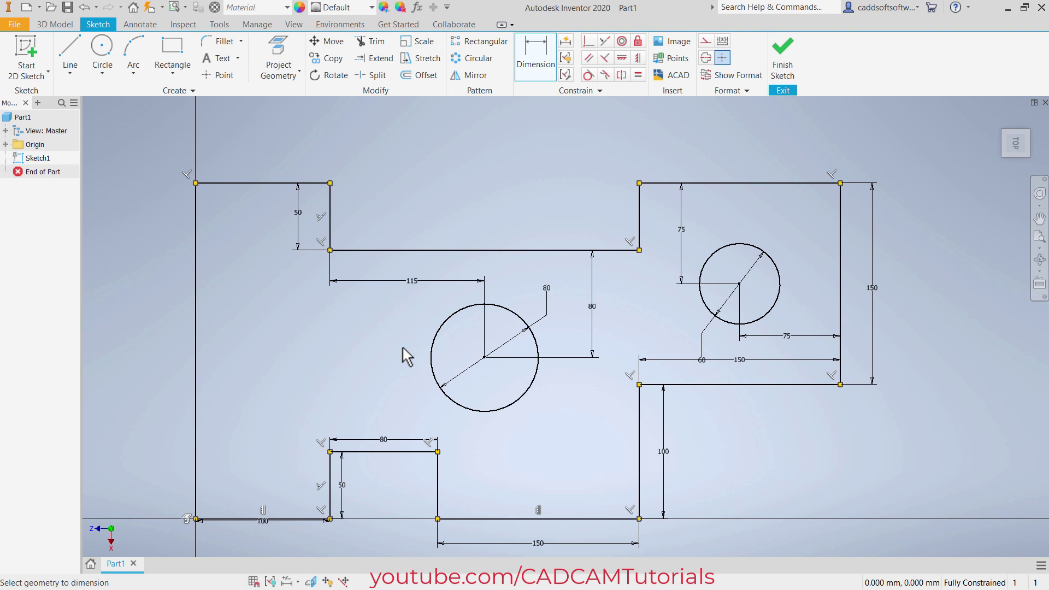
key("Escape")
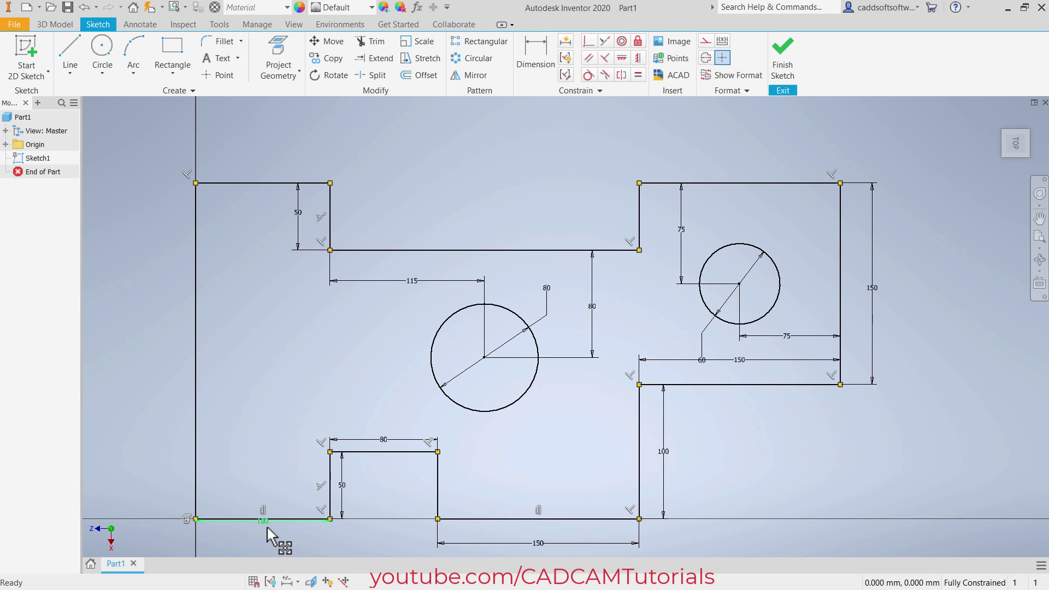
mouse_move(267, 529)
left_mouse_down()
mouse_move(272, 557)
mouse_move(268, 544)
left_mouse_up()
left_click(533, 481)
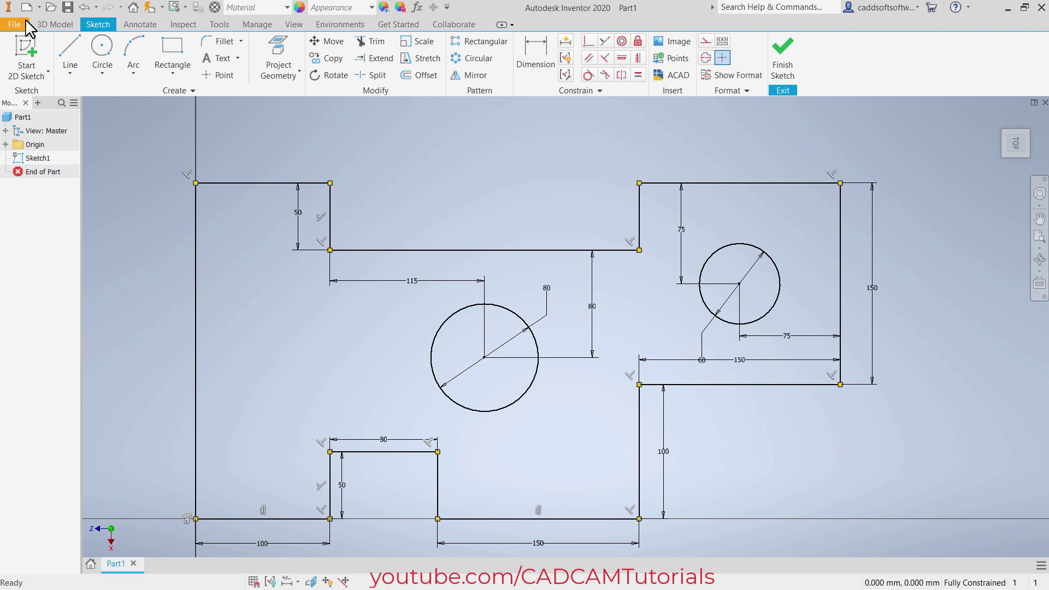
Exit sketch mode and save the part as Part1 - 1.
left_click(70, 11)
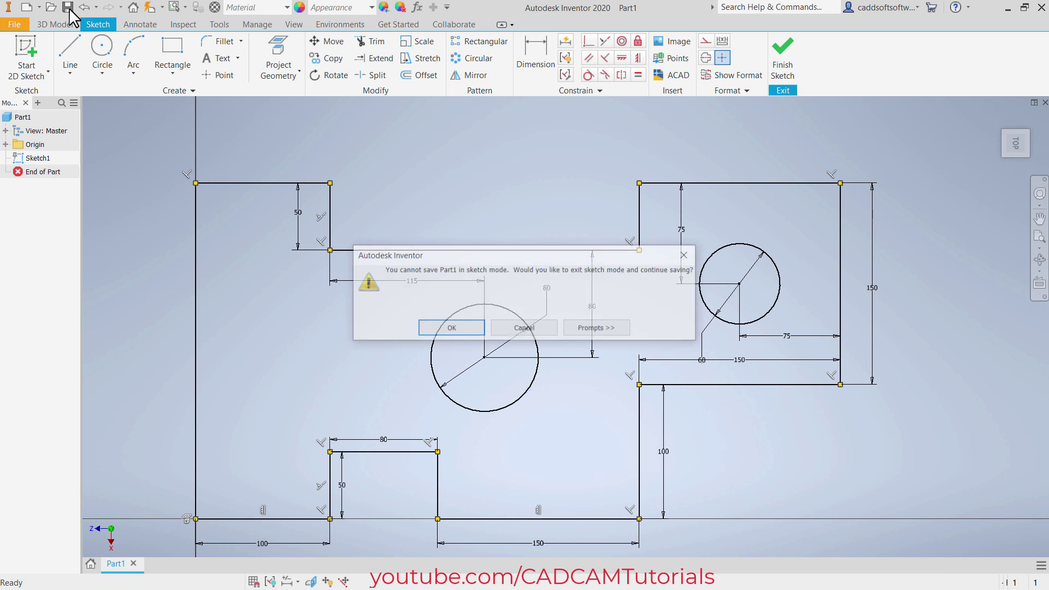
left_click(451, 329)
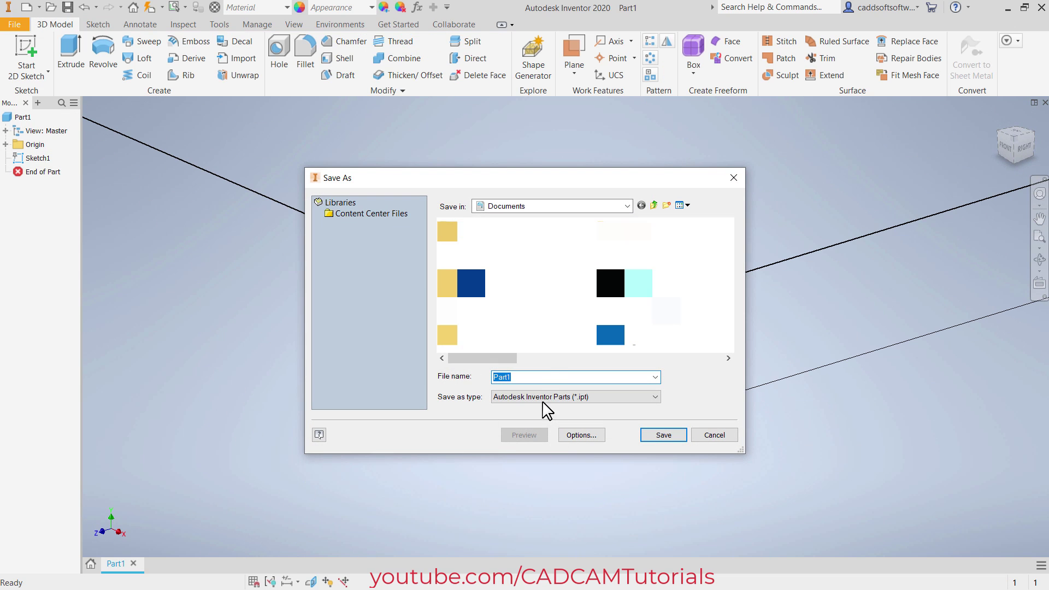
left_click(541, 377)
type("- 1")
left_click(669, 437)
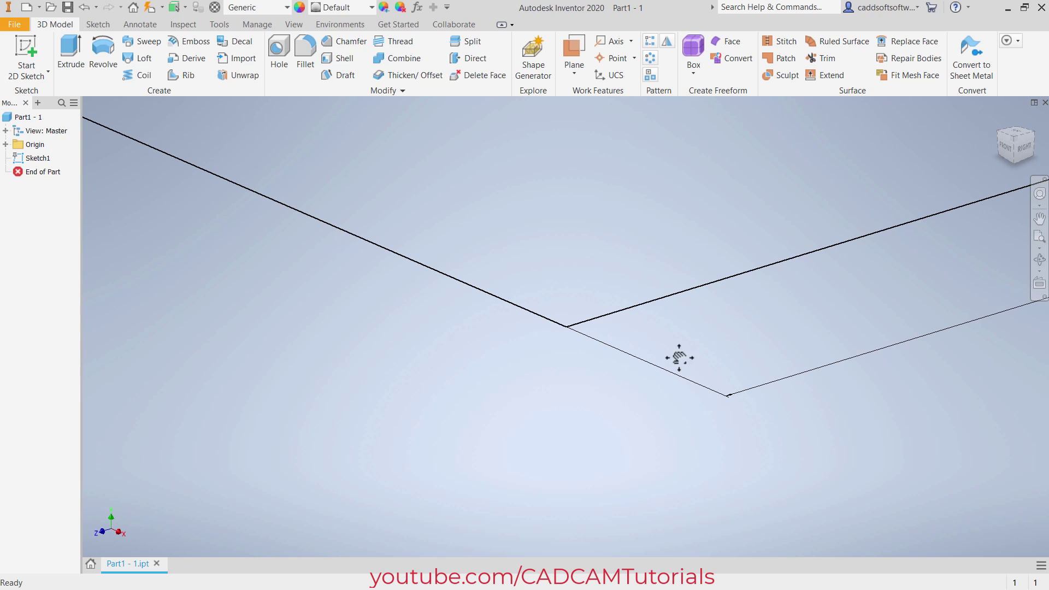
Close the saved part and create a new part from the metric Standard (mm).ipt template.
middle_click(679, 358)
middle_click(679, 358)
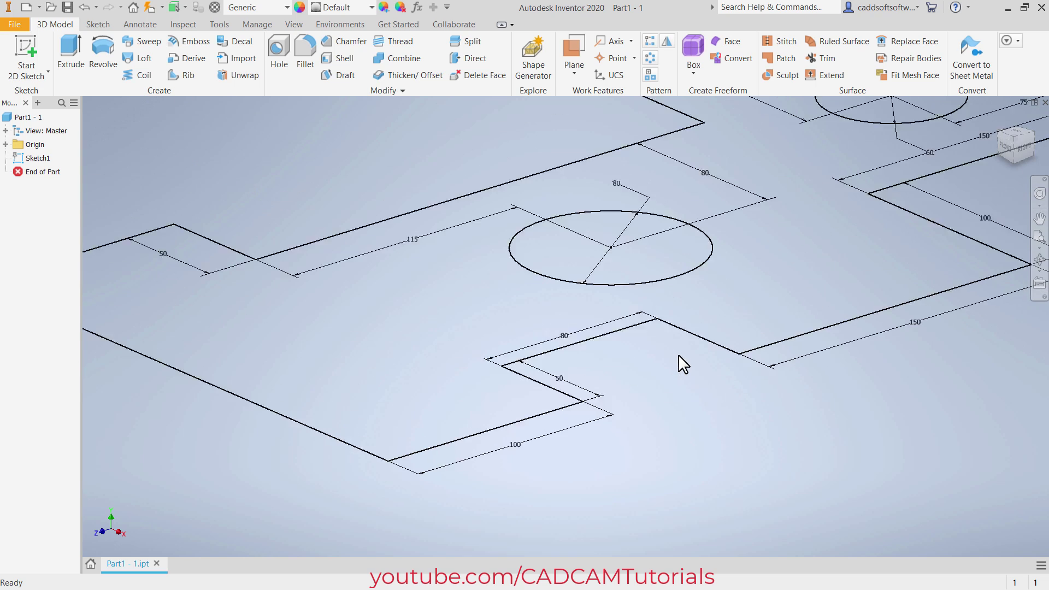
left_click(1045, 102)
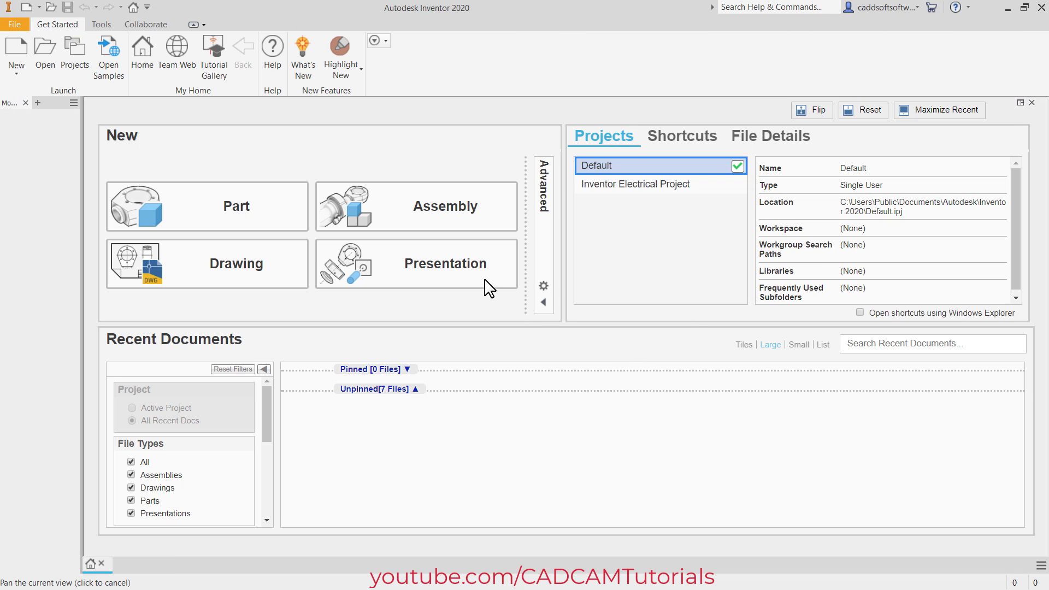
left_click(14, 52)
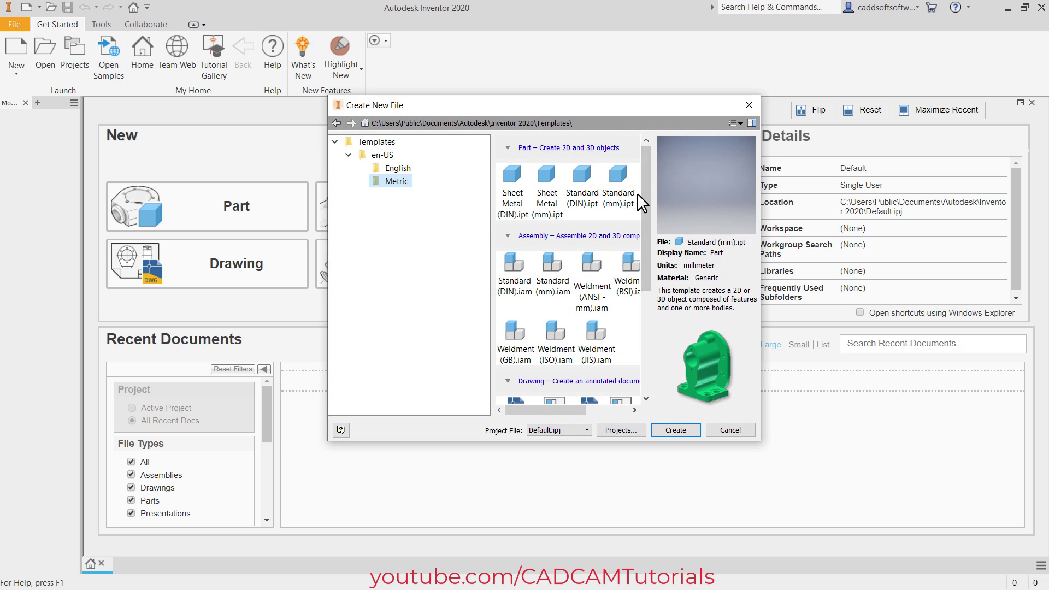
left_click(618, 183)
left_click(677, 431)
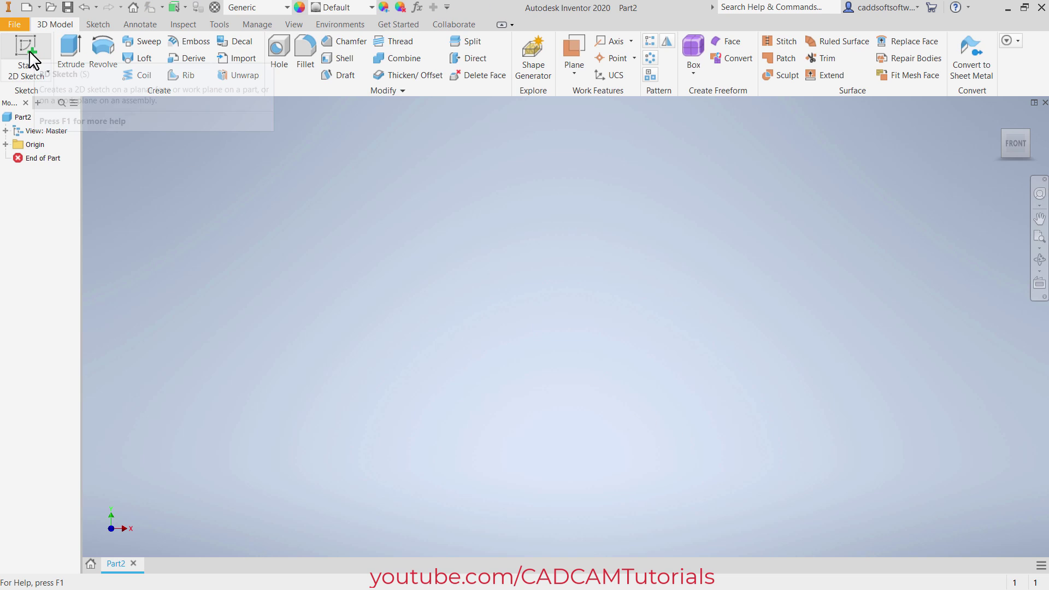
Start a 2D sketch on the XY plane.
left_click(28, 50)
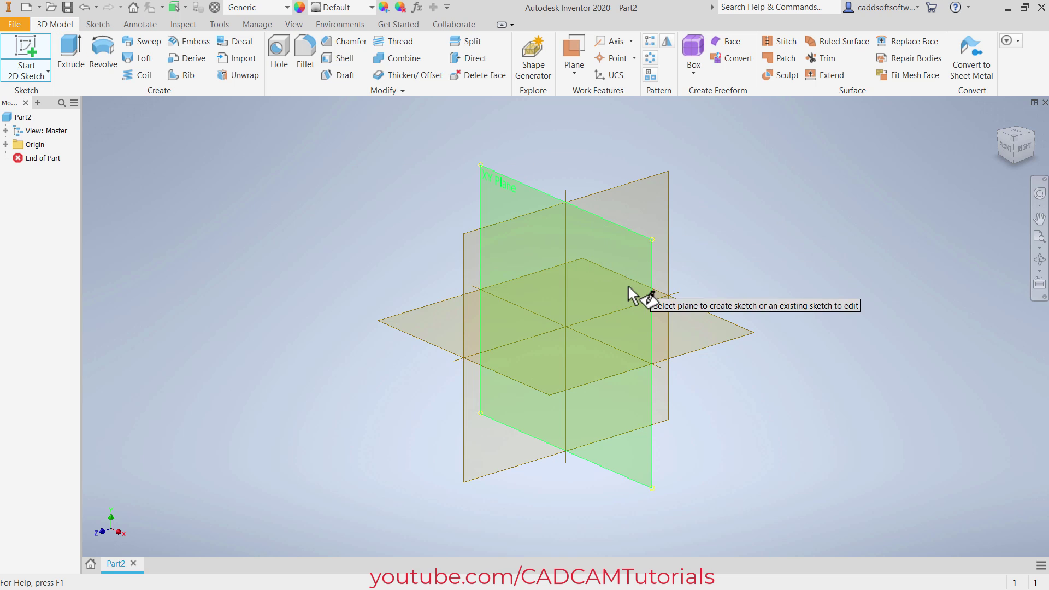
left_click(620, 255)
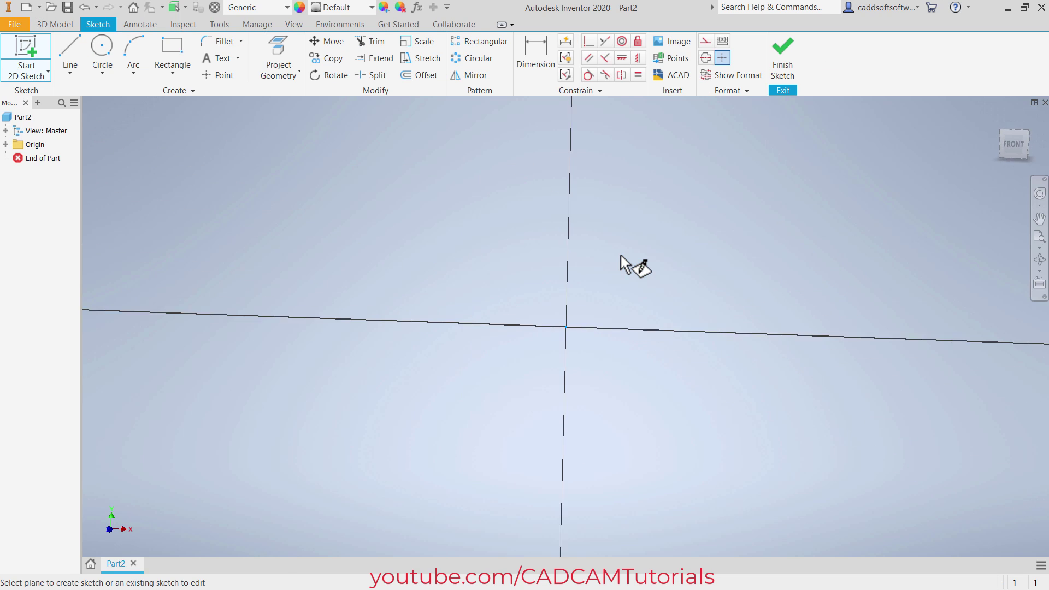
middle_click_drag(650, 266, 332, 410)
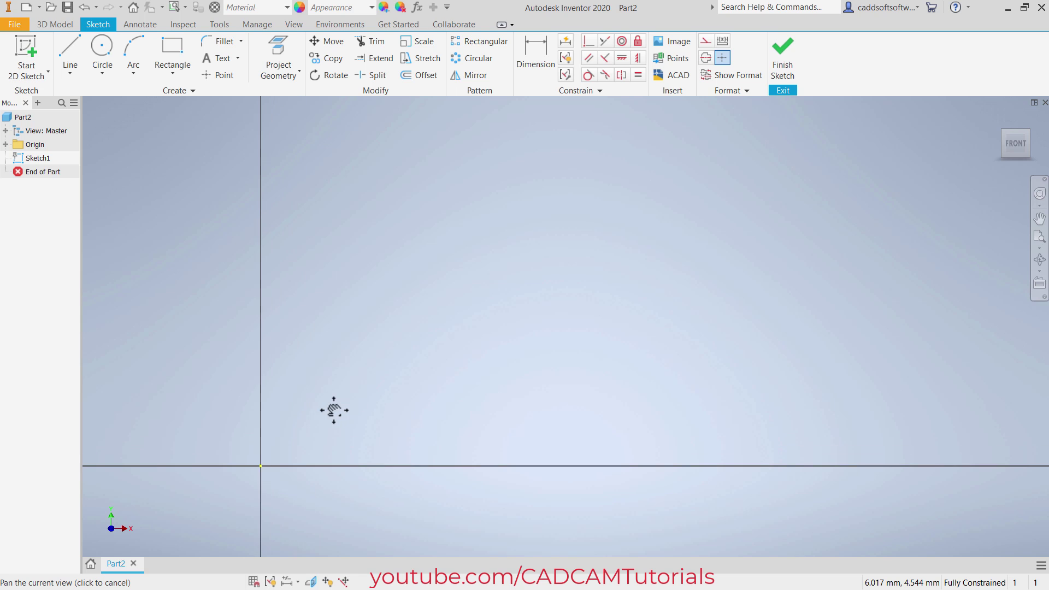
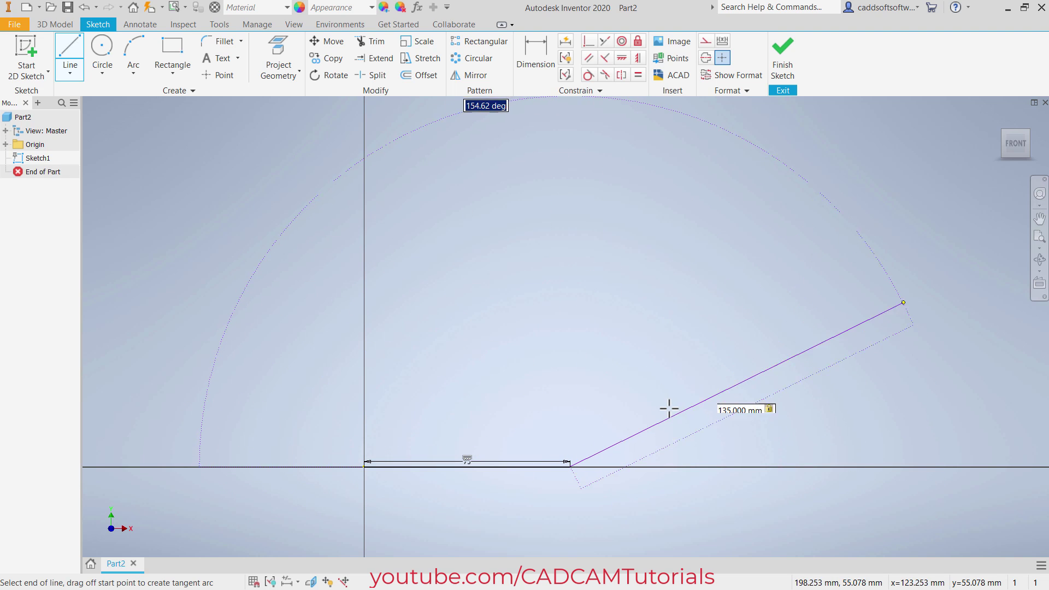
Finish the 135 mm line from the end of the 75 mm base line with an angle of 180-45 degrees.
type("180-")
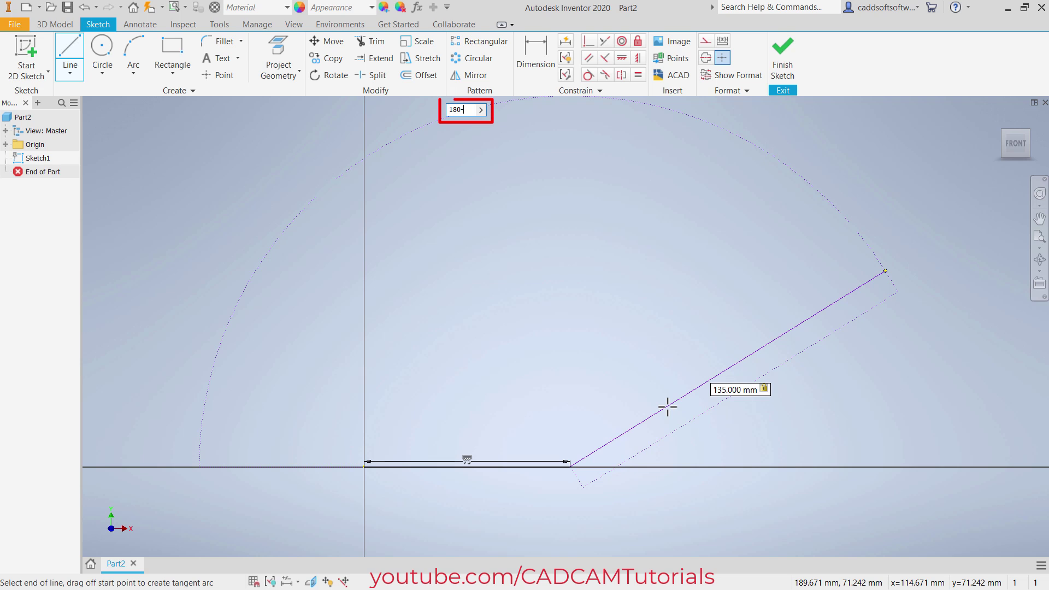
type("45")
key("Return")
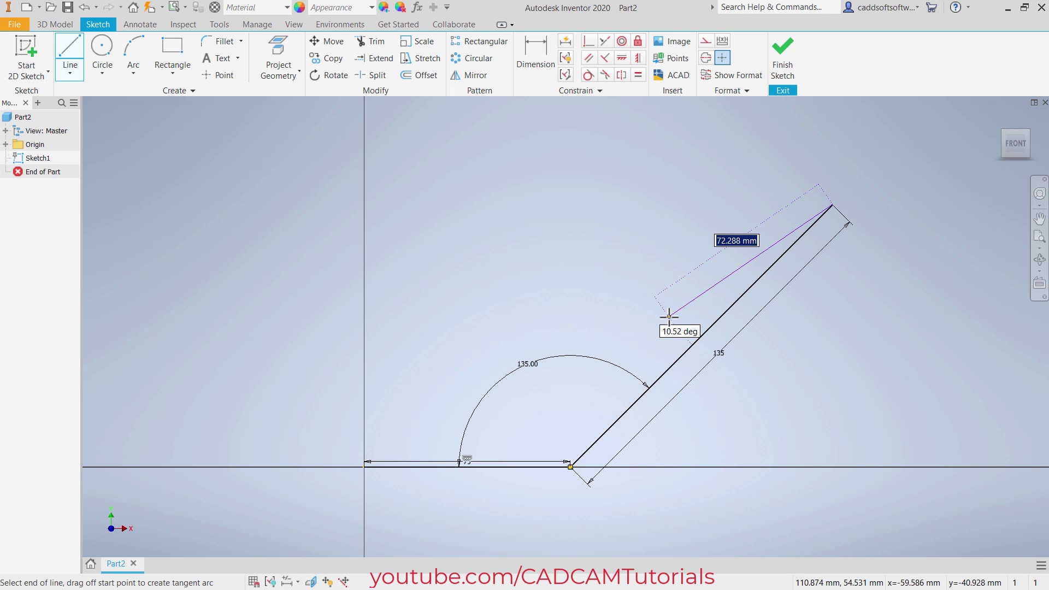
key("Escape")
Move the 75 mm dimension below the horizontal base line.
scroll(669, 317, "down", 3)
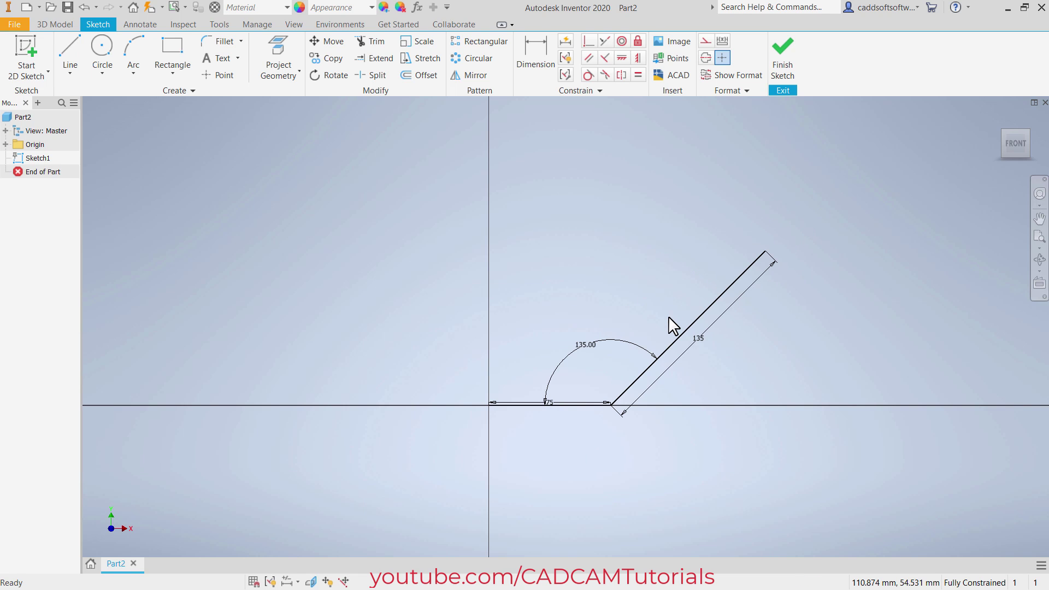
mouse_move(677, 312)
middle_mouse_down()
mouse_move(553, 384)
mouse_move(514, 386)
mouse_move(512, 375)
middle_mouse_up()
left_click(423, 445)
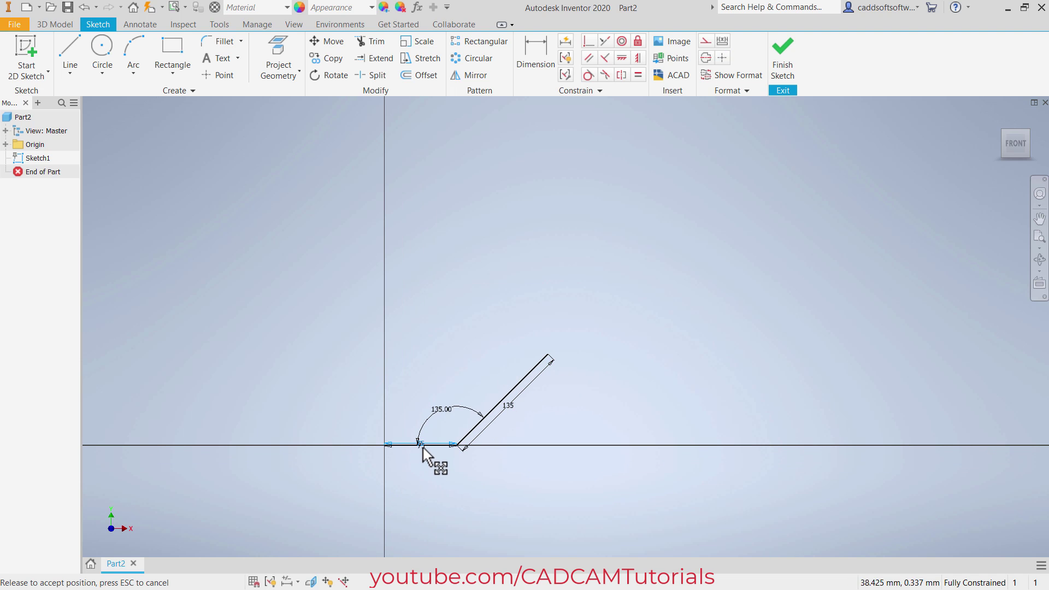
left_click(423, 460)
scroll(516, 486, "up", 3)
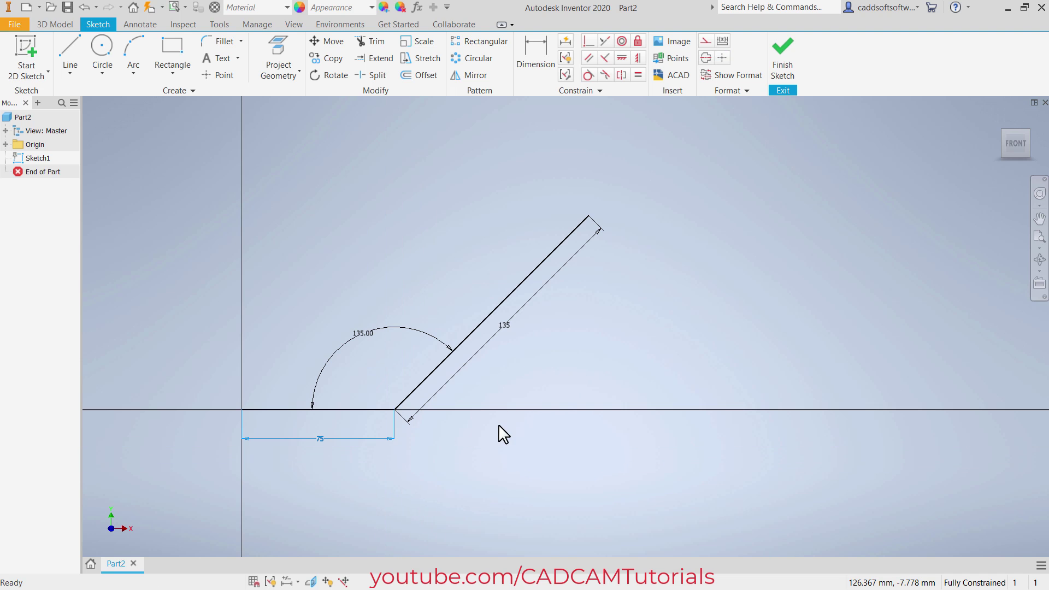
middle_click_drag(499, 434, 552, 513)
Check the reference drawing and draw a 45° centerline from the origin, parallel to the 135 mm line and extending past its height.
key("alt+Tab")
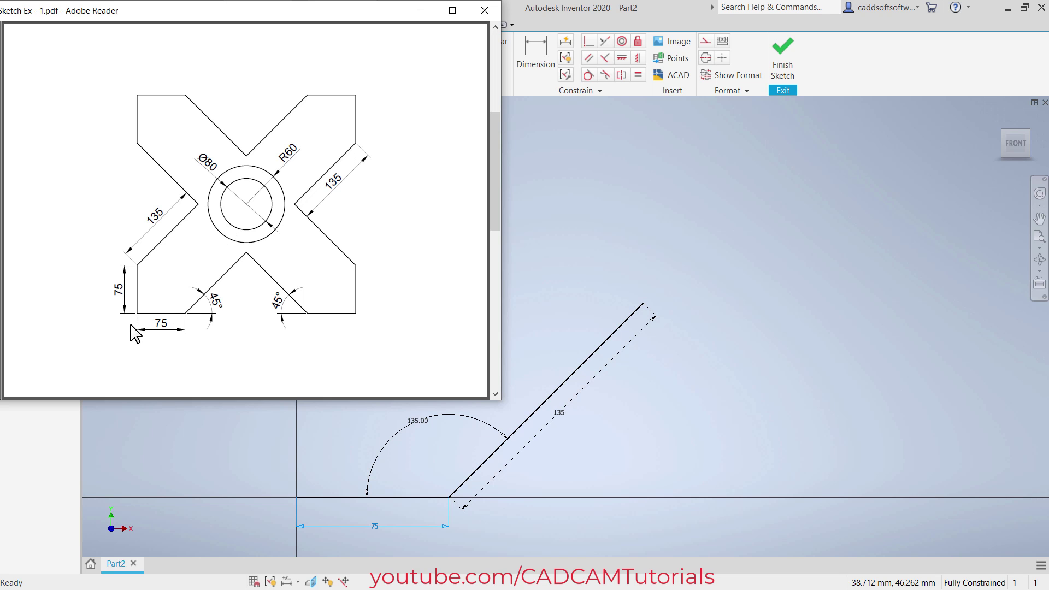
left_click(671, 223)
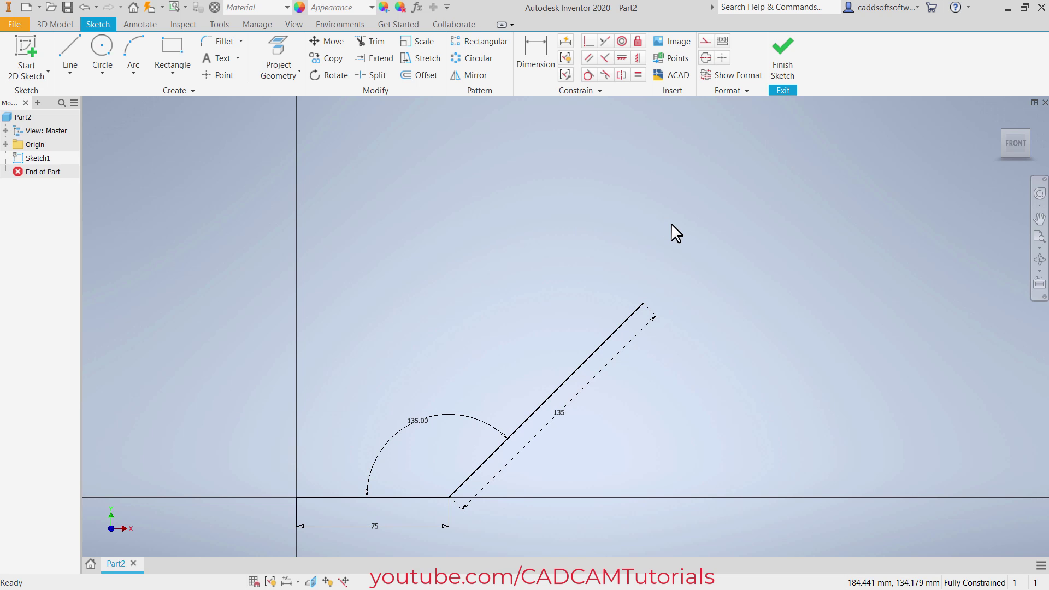
left_click(71, 55)
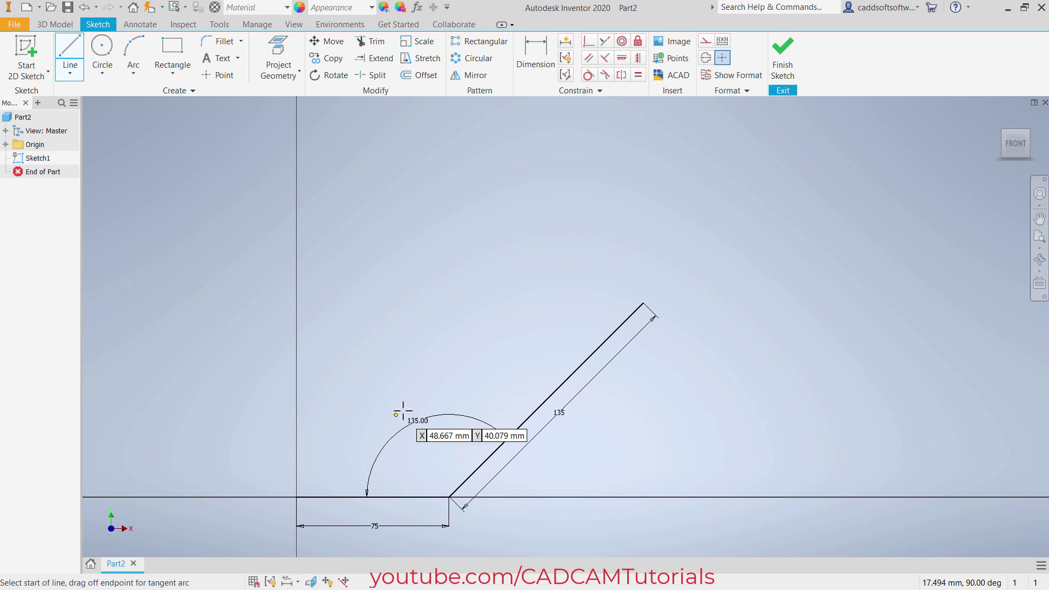
left_click(706, 59)
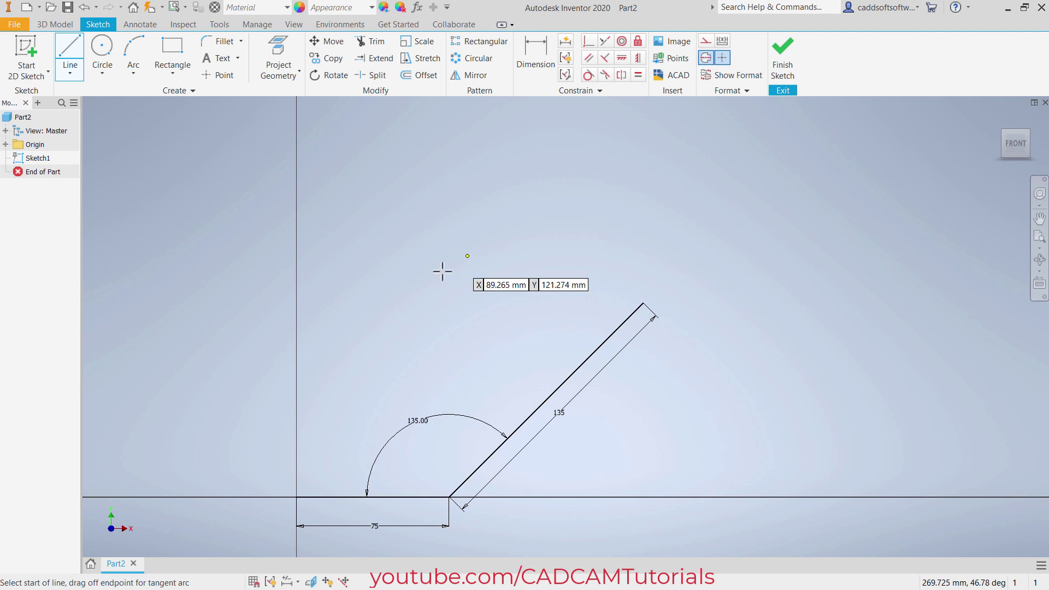
left_click(297, 497)
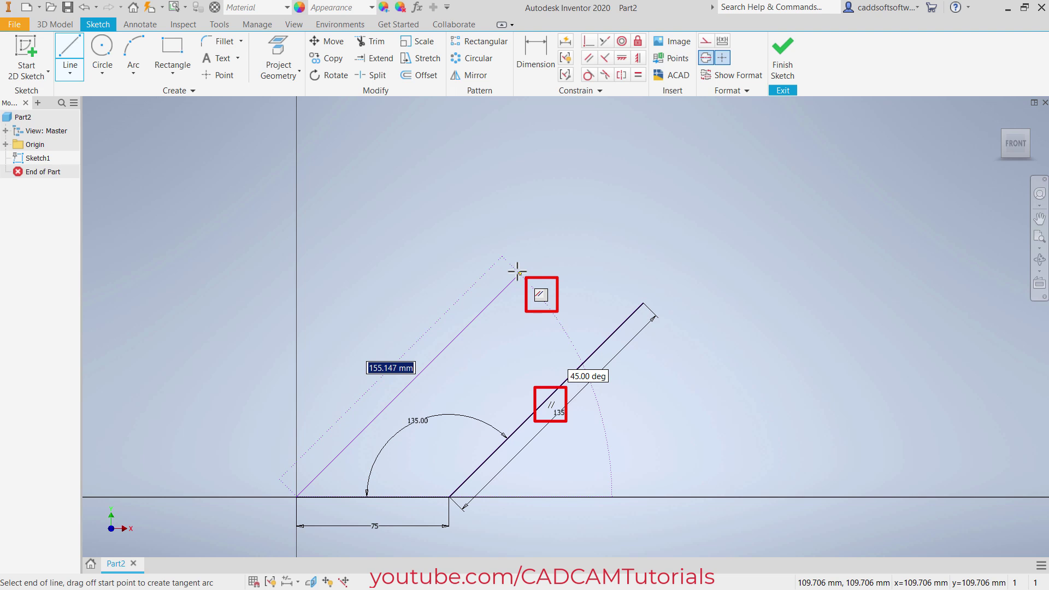
left_click(565, 224)
key("Escape")
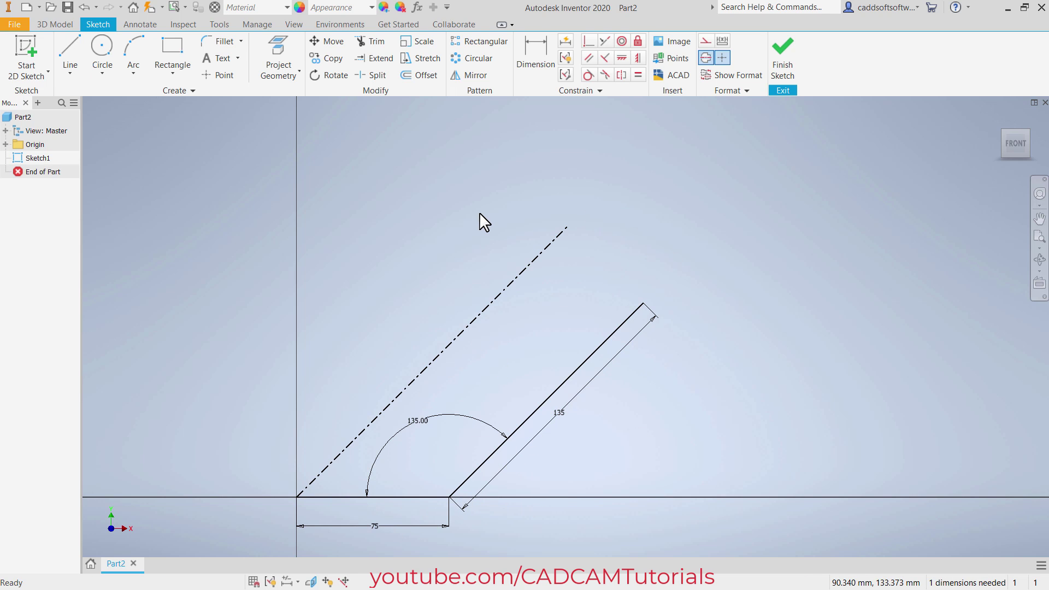
Mirror the 75 mm base line and the 135 mm inclined line about the 45° centerline.
left_click(474, 75)
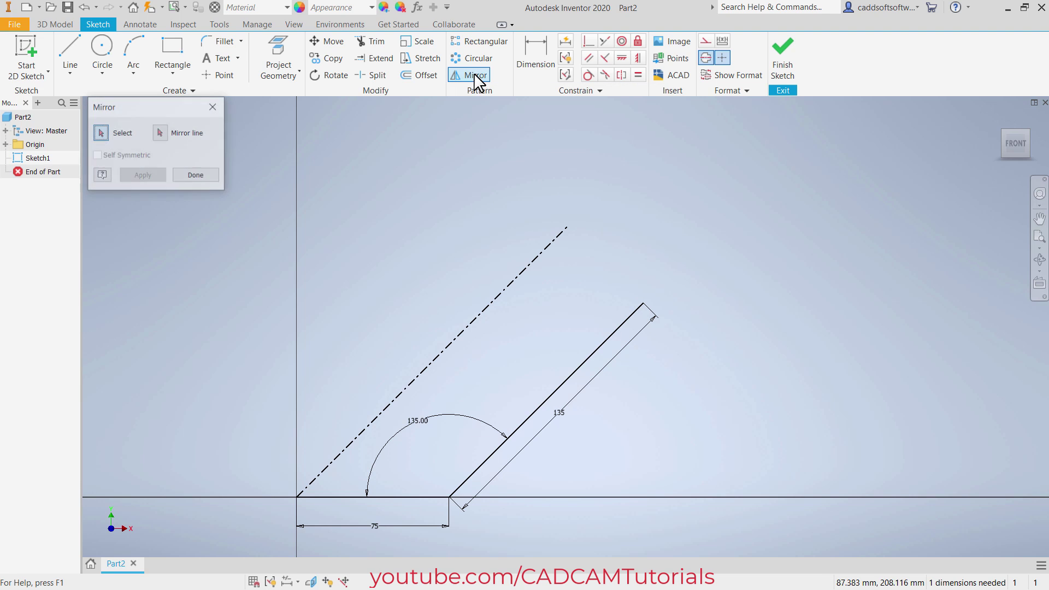
left_click(414, 496)
left_click(486, 459)
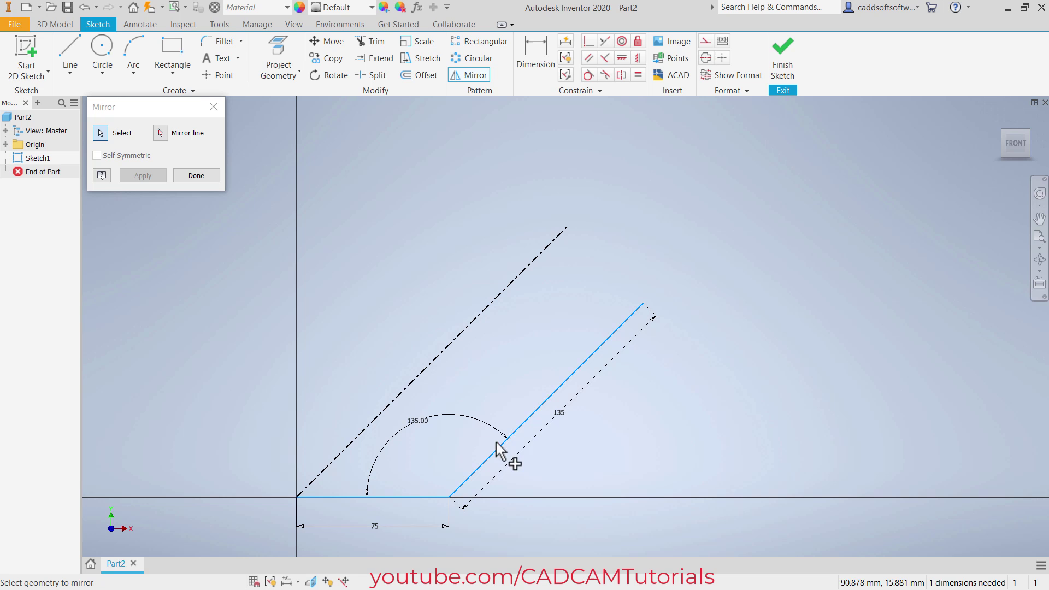
right_click(525, 343)
left_click(572, 342)
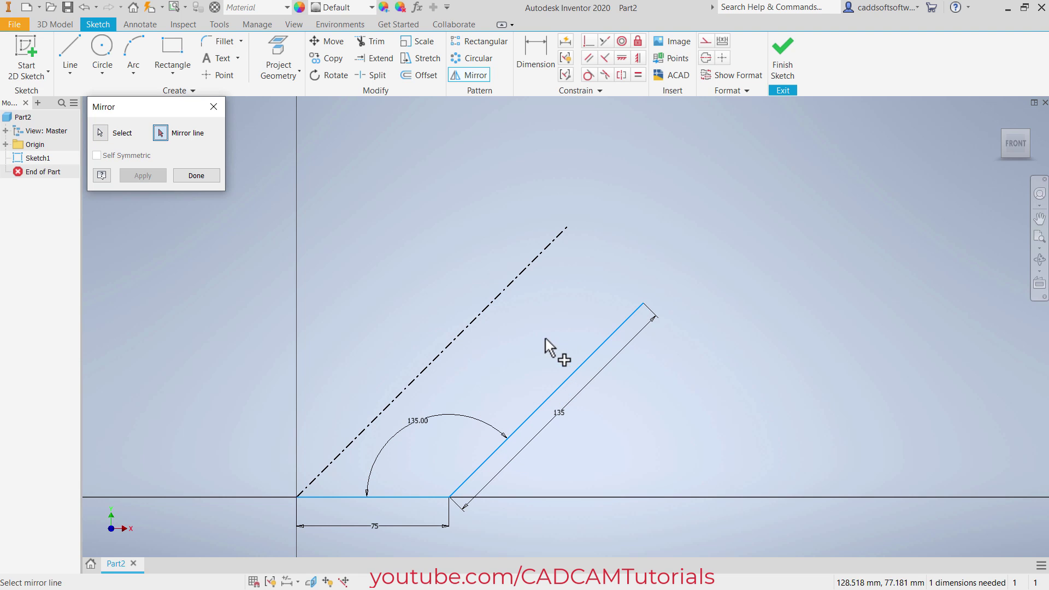
left_click(462, 331)
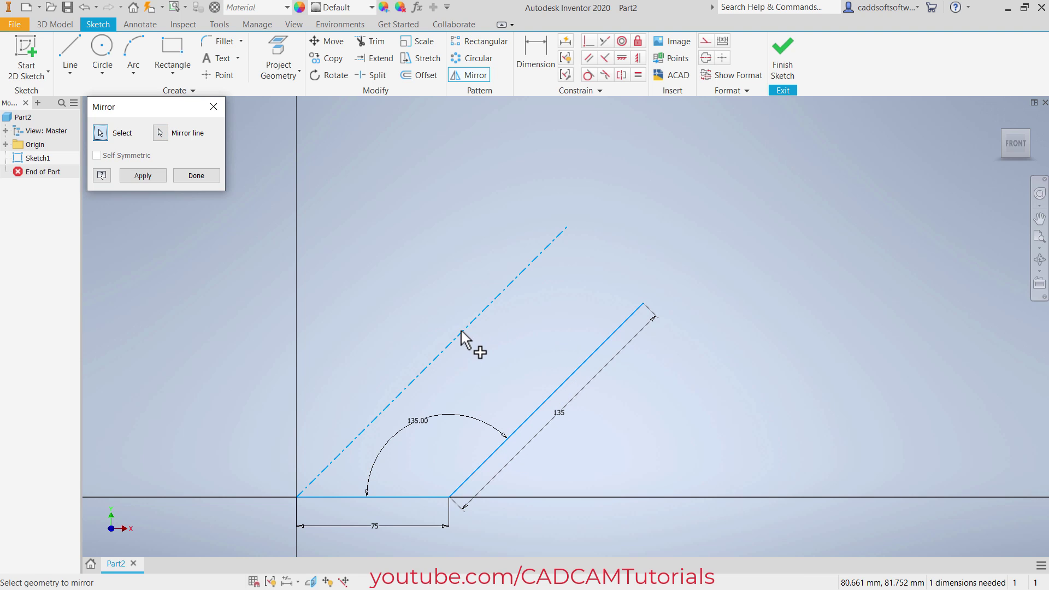
right_click(516, 331)
left_click(569, 331)
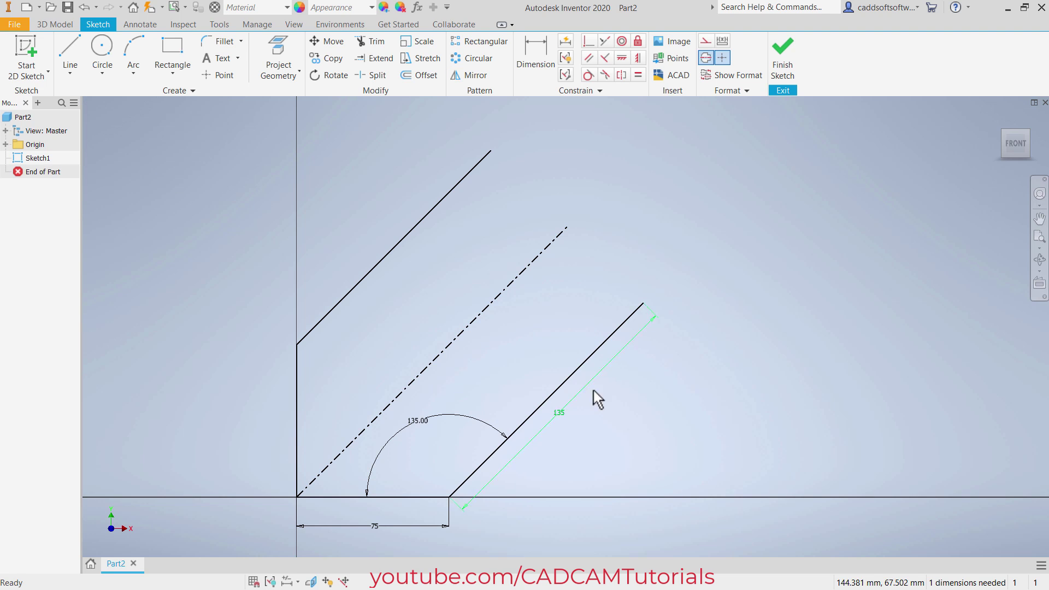
Check the reference drawing and draw a vertical centerline from the upper end of the 135 mm line up to about Y 245 mm.
scroll(586, 417, "down", 5)
middle_click_drag(674, 409, 529, 429)
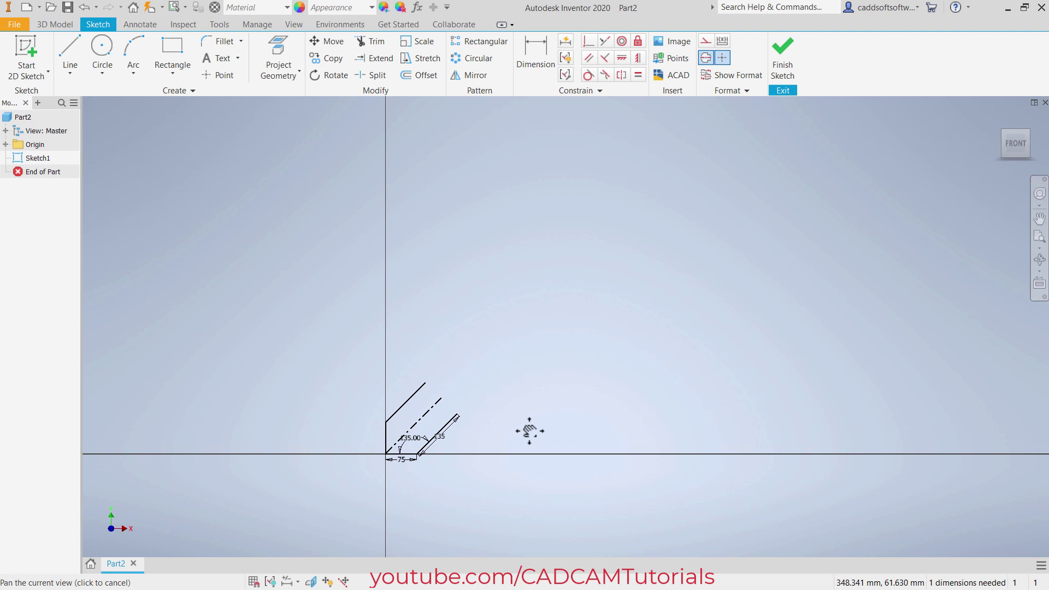
scroll(513, 444, "up", 3)
scroll(454, 445, "up", 3)
middle_click_drag(454, 445, 628, 433)
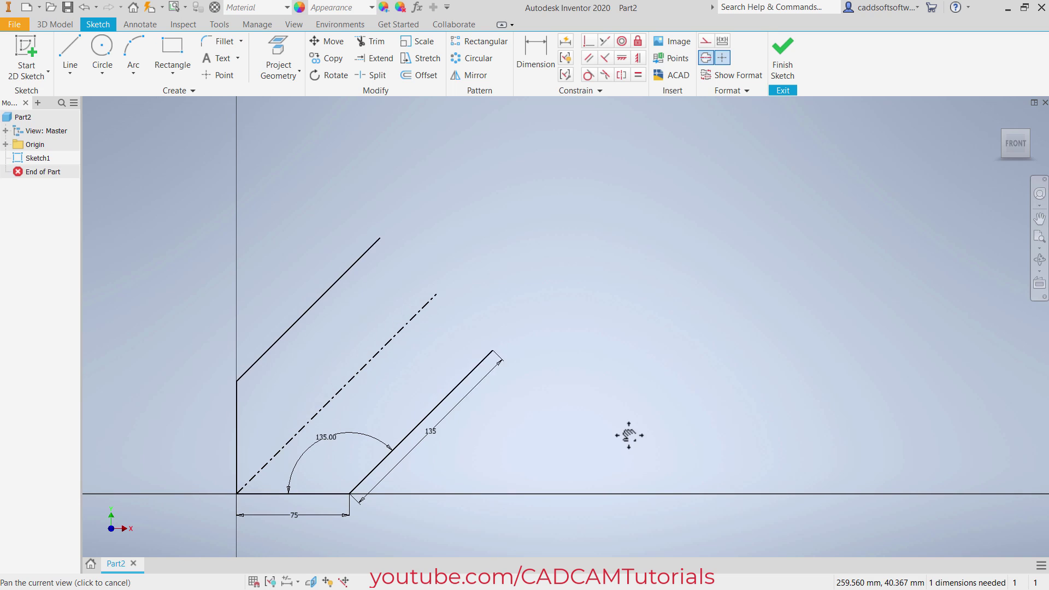
key("alt+Tab")
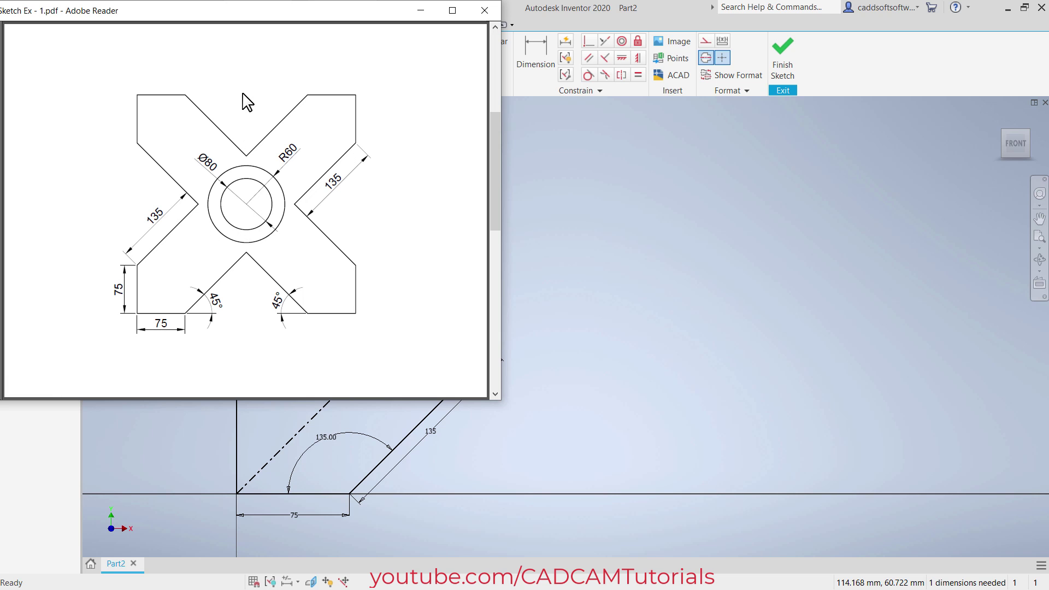
left_click(634, 299)
key("l")
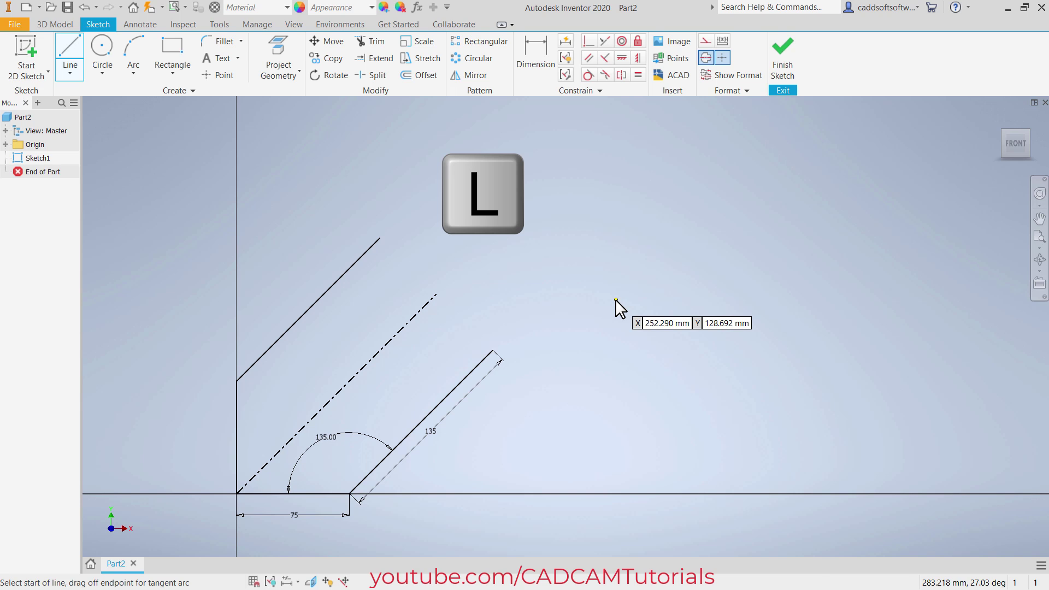
left_click(493, 352)
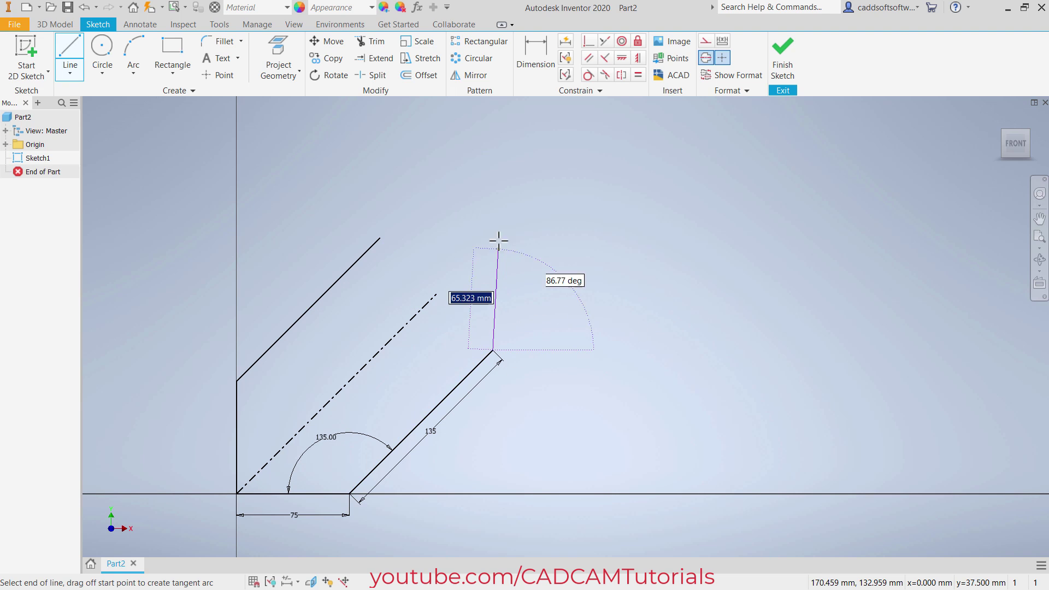
left_click(492, 126)
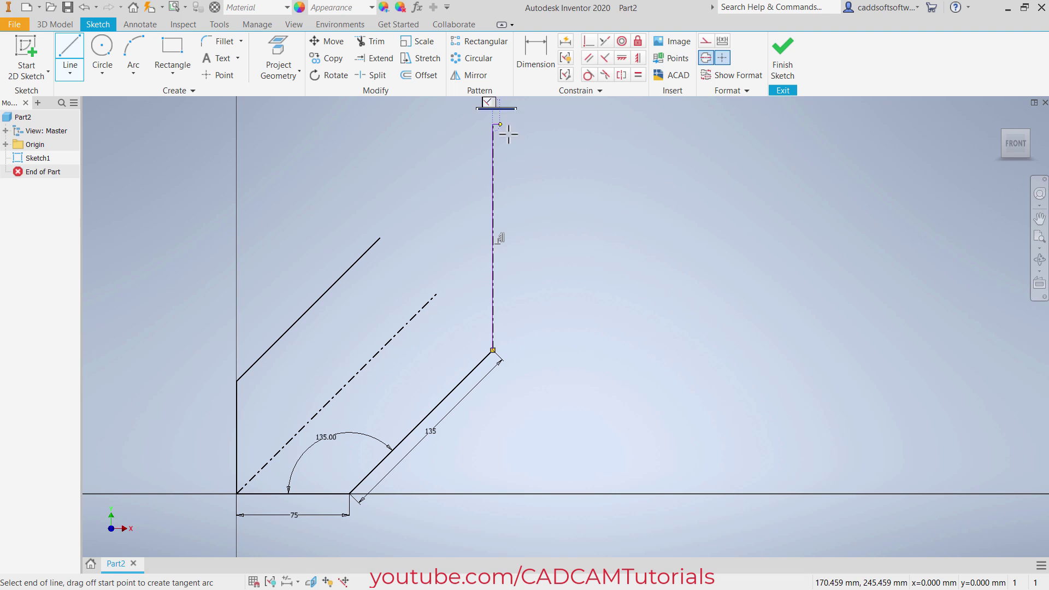
key("Escape")
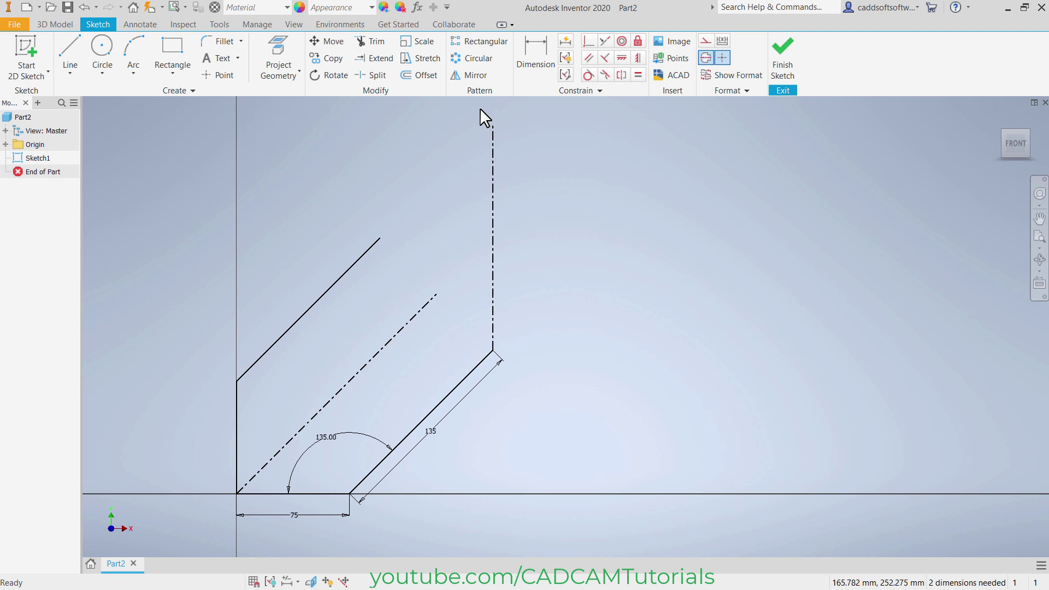
Mirror the whole lower-left arm with its 45° centerline about the vertical centerline.
left_click(463, 77)
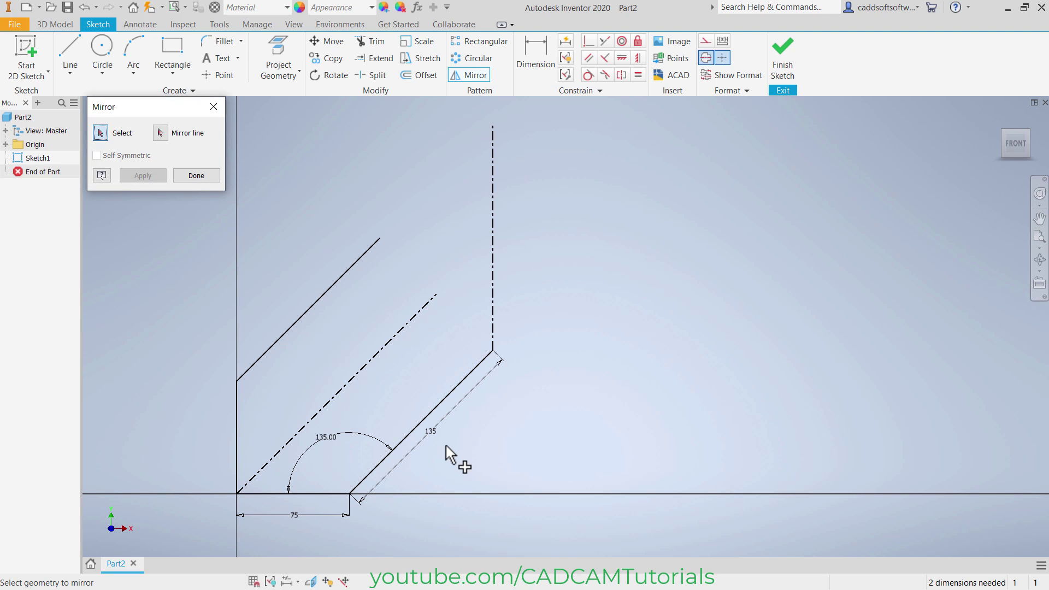
middle_click_drag(480, 425, 562, 417)
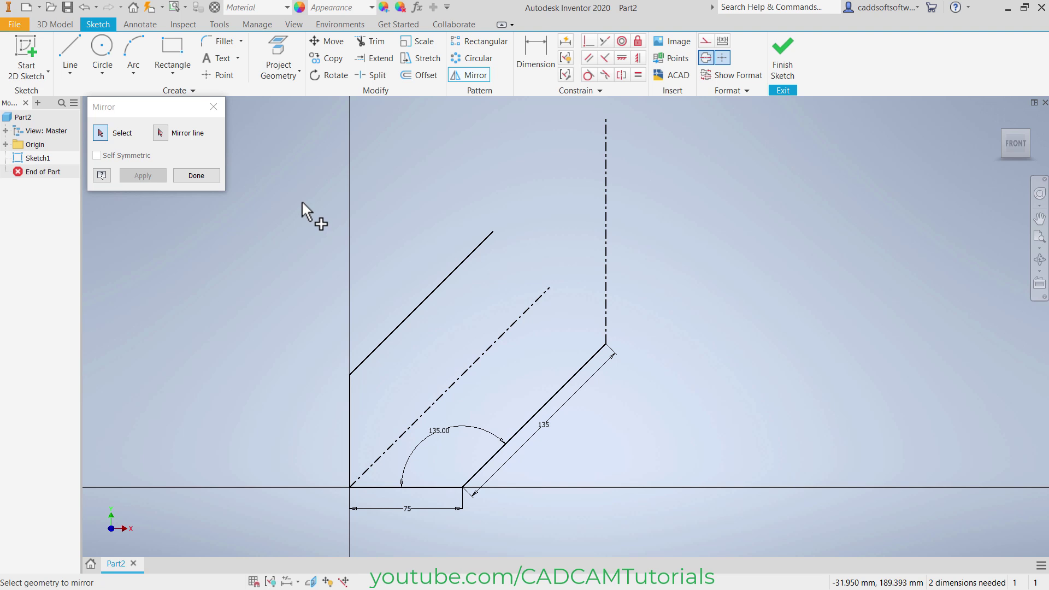
mouse_move(300, 197)
left_mouse_down()
mouse_move(525, 483)
mouse_move(685, 548)
left_mouse_up()
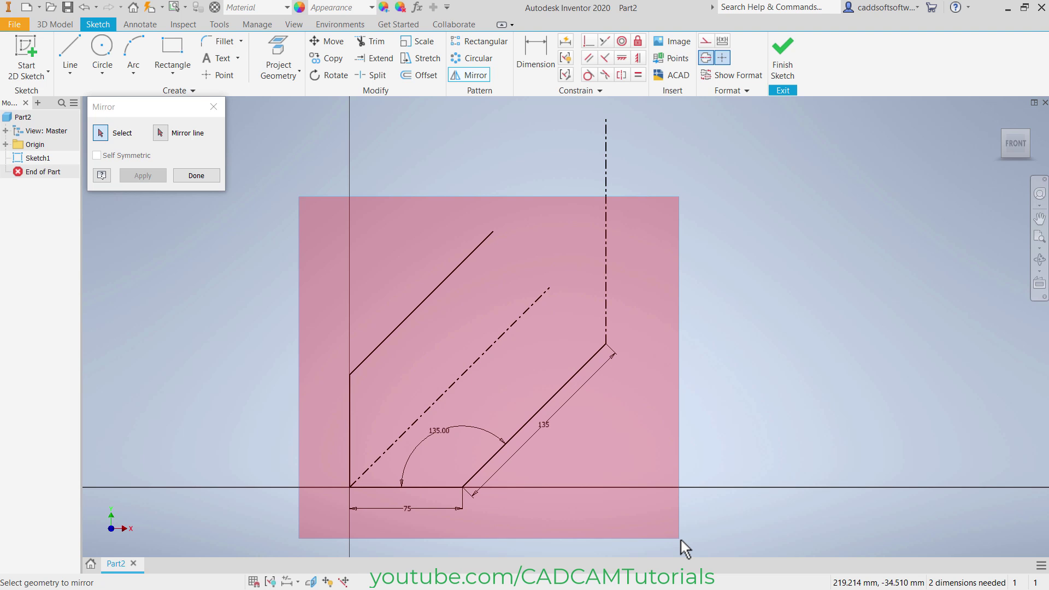
left_click_drag(680, 539, 681, 539)
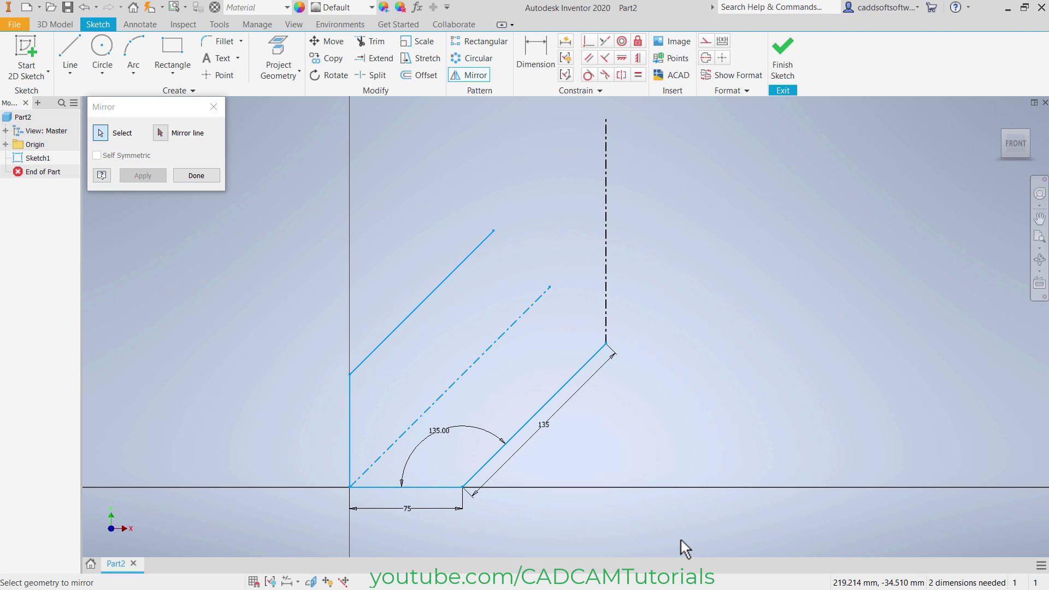
right_click(684, 301)
left_click(744, 304)
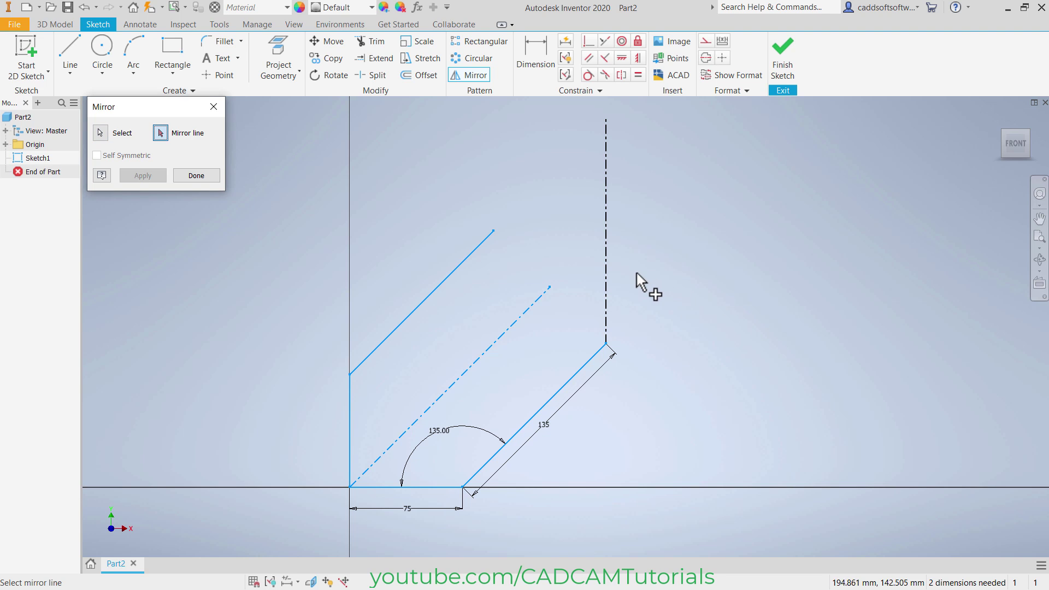
left_click(607, 276)
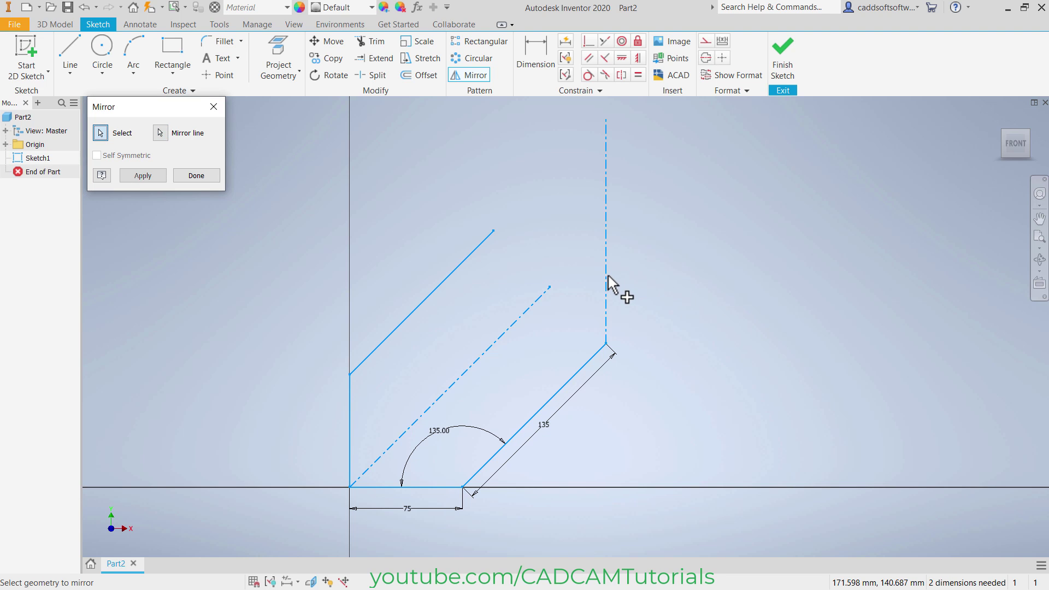
right_click(676, 249)
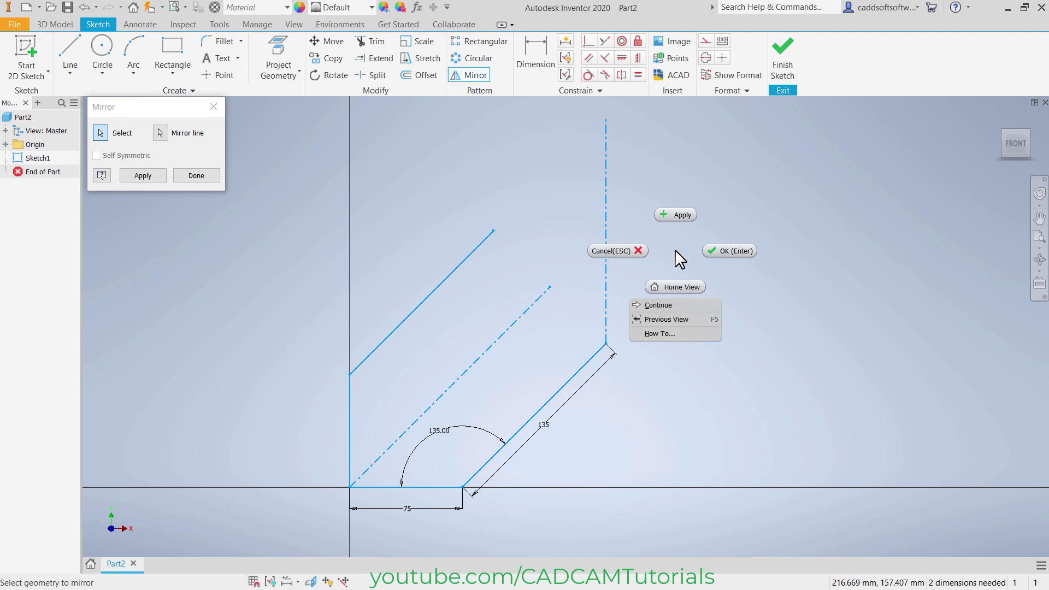
left_click(740, 251)
Draw a horizontal centerline joining the open upper ends of the two outer inclined lines.
scroll(559, 361, "down", 5)
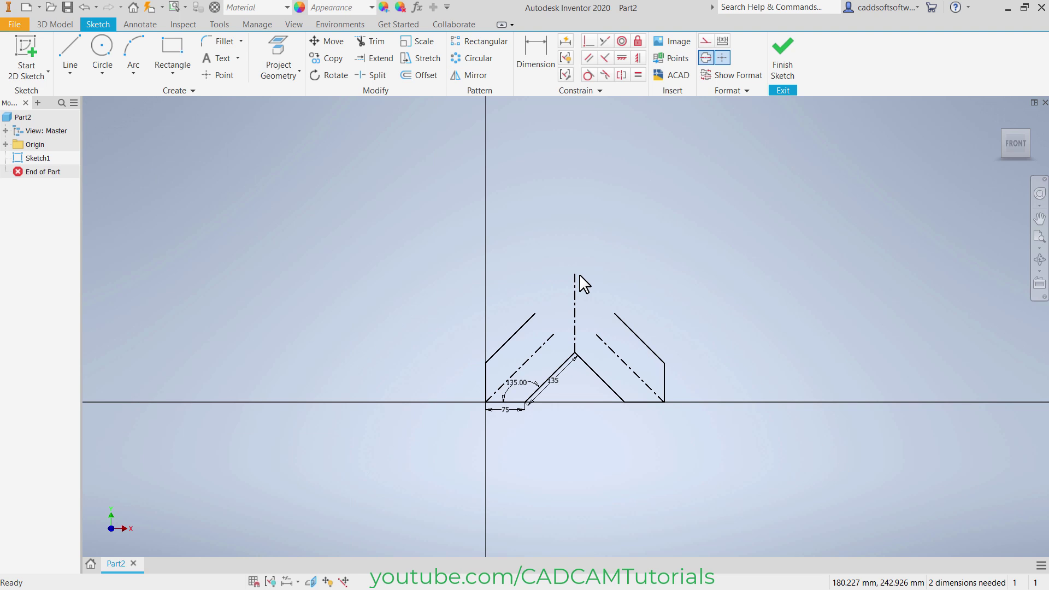
scroll(580, 273, "up", 3)
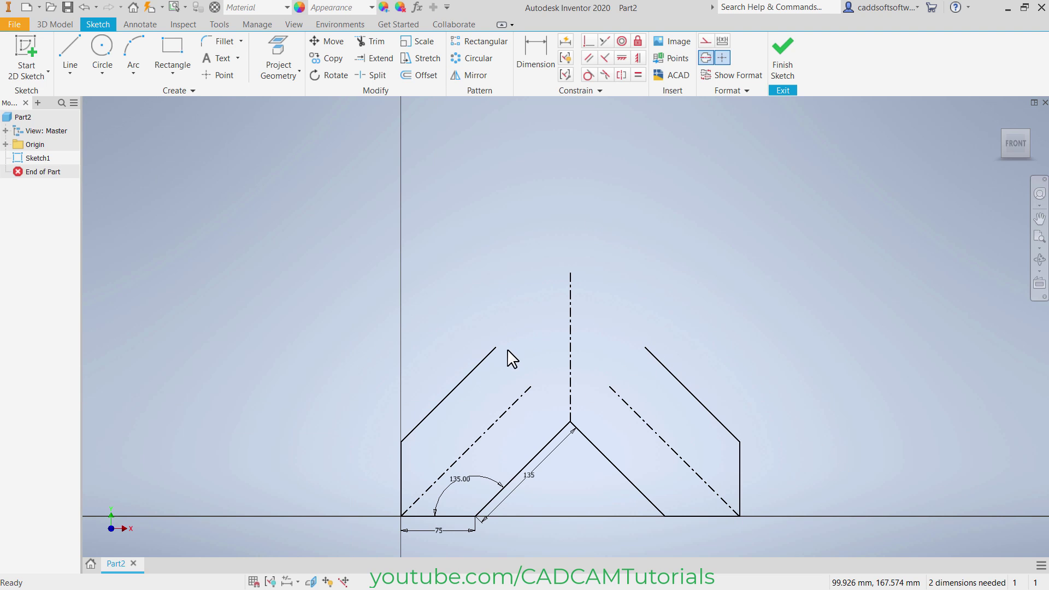
key("l")
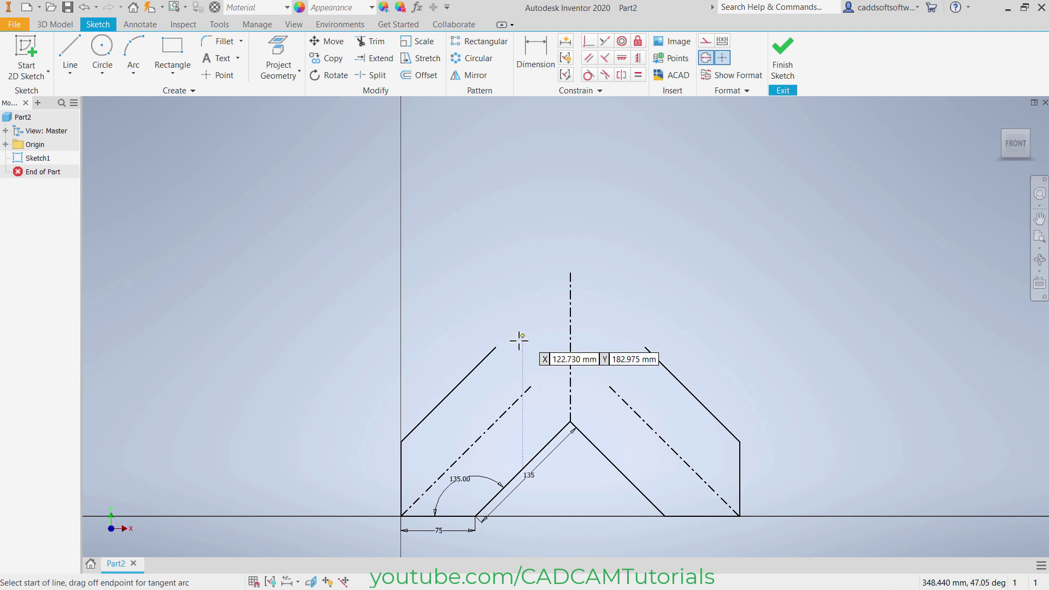
left_click(496, 347)
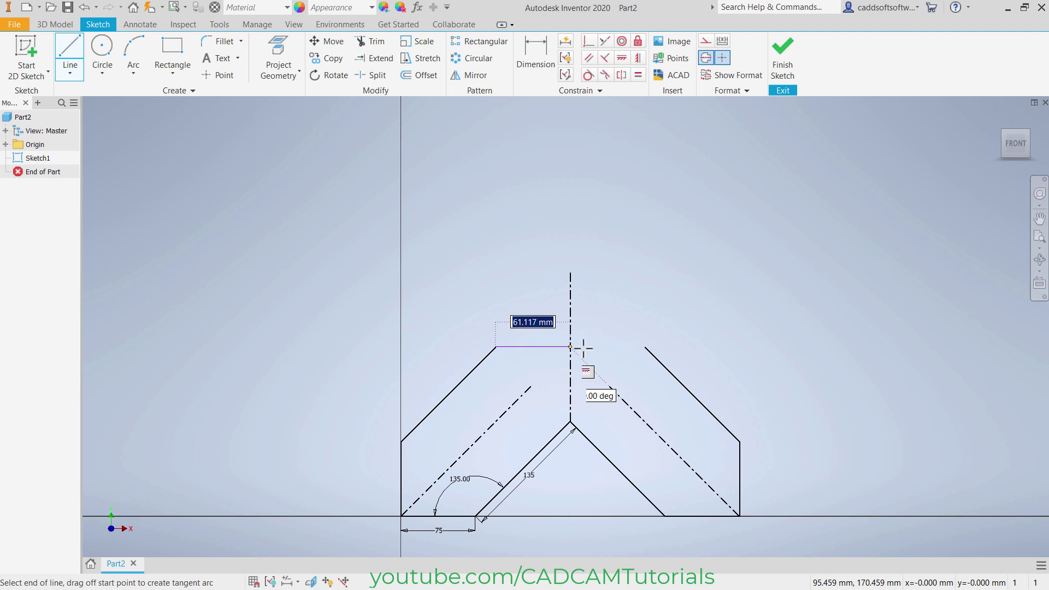
left_click(646, 347)
right_click(744, 233)
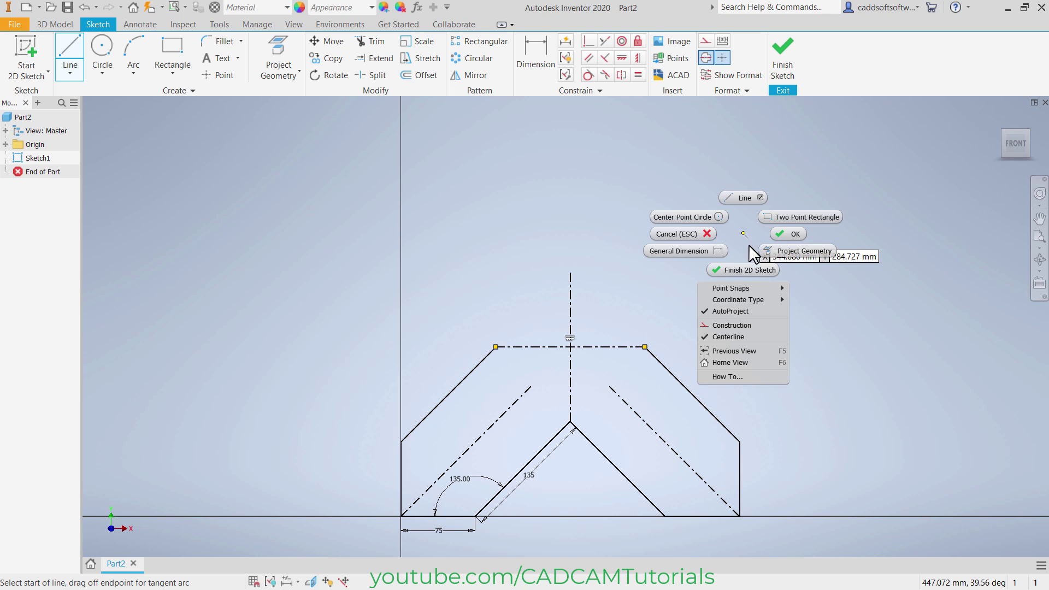
left_click(683, 235)
Mirror both lower arms with their 45° centerlines about the horizontal centerline, leaving that centerline out of the selection.
middle_click_drag(633, 318, 598, 243)
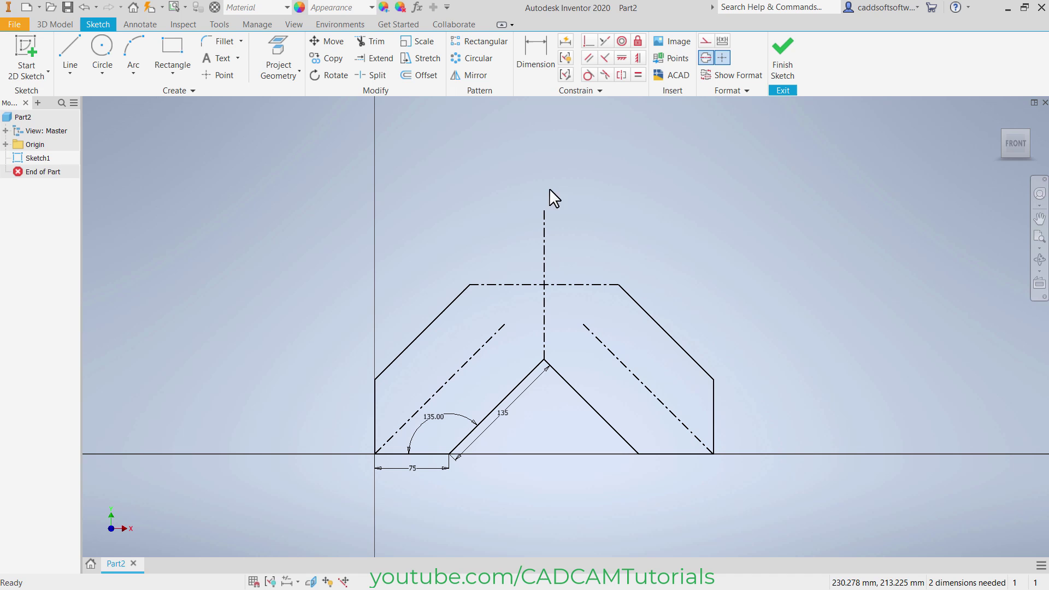
left_click(474, 75)
mouse_move(314, 244)
left_mouse_down()
mouse_move(387, 302)
mouse_move(756, 493)
left_mouse_up()
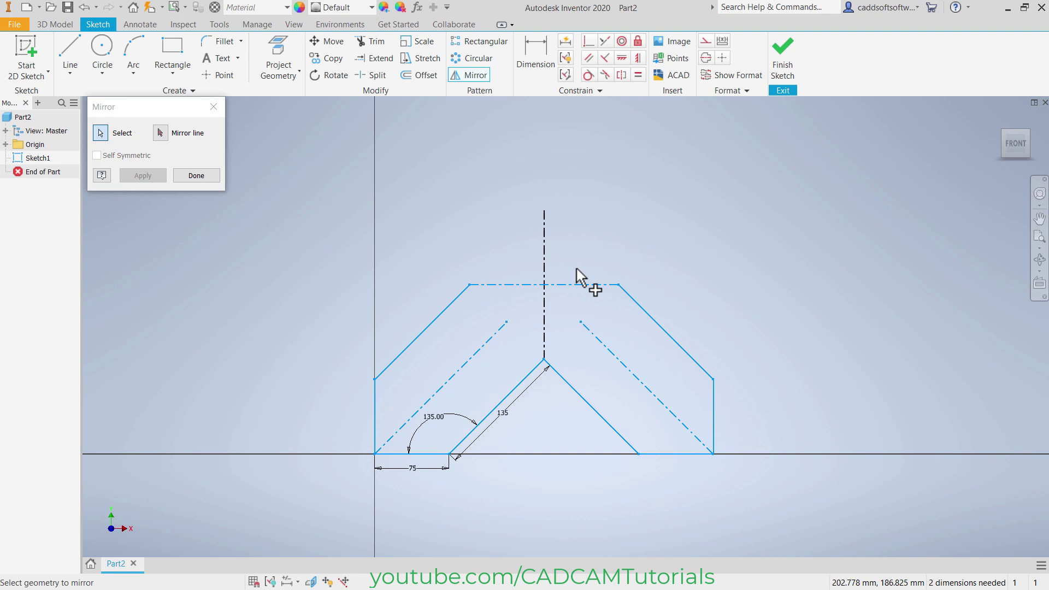
key("ctrl")
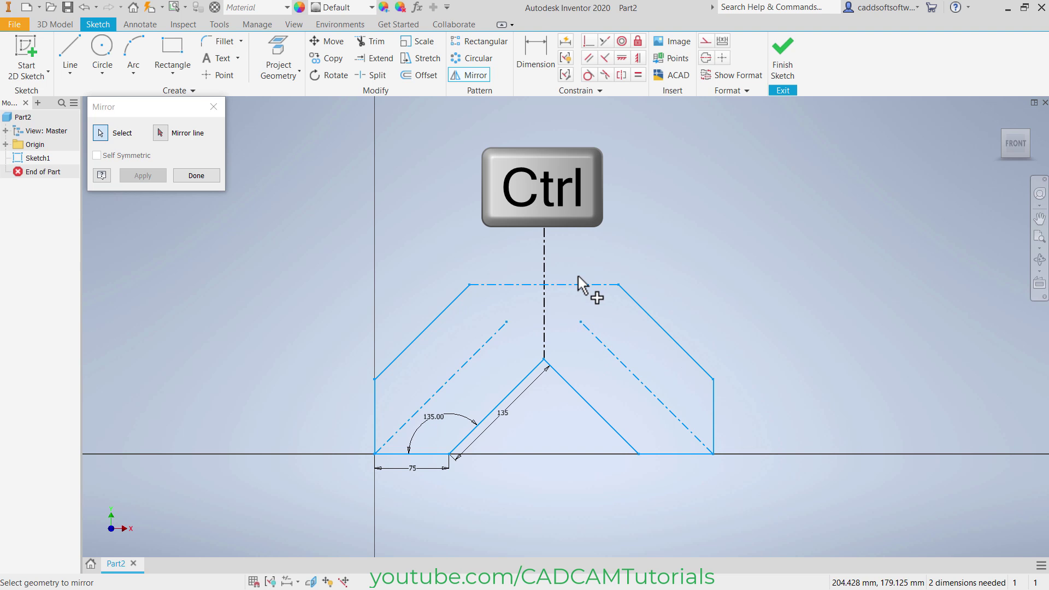
right_click(588, 223)
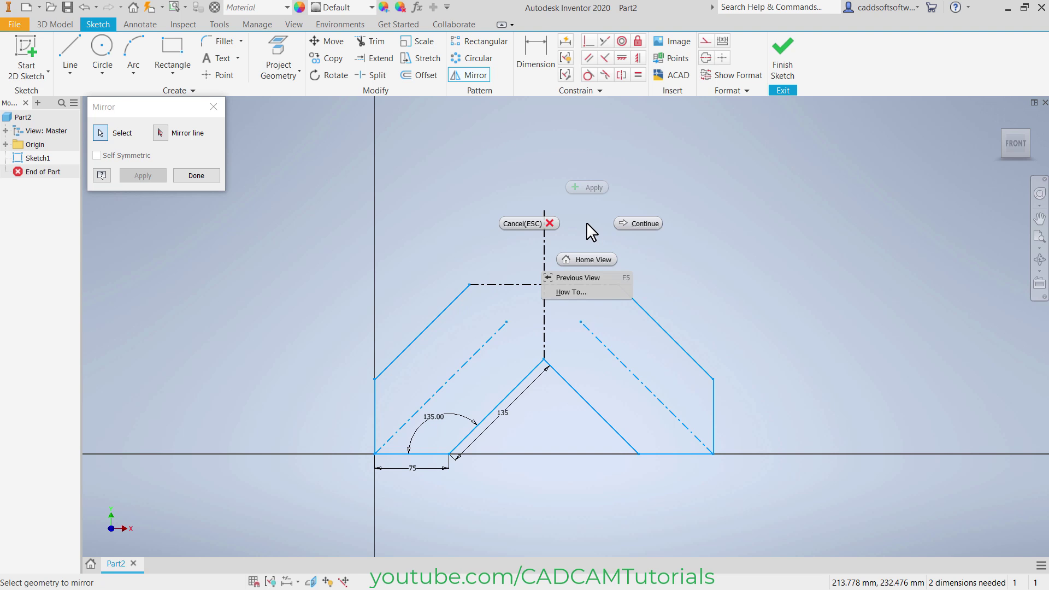
left_click(636, 223)
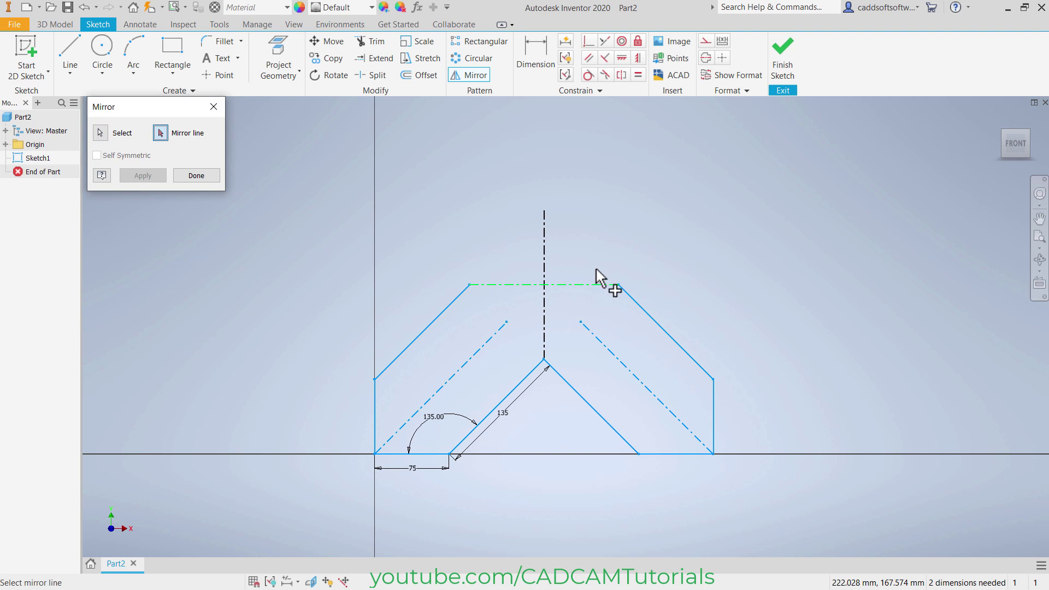
left_click(562, 285)
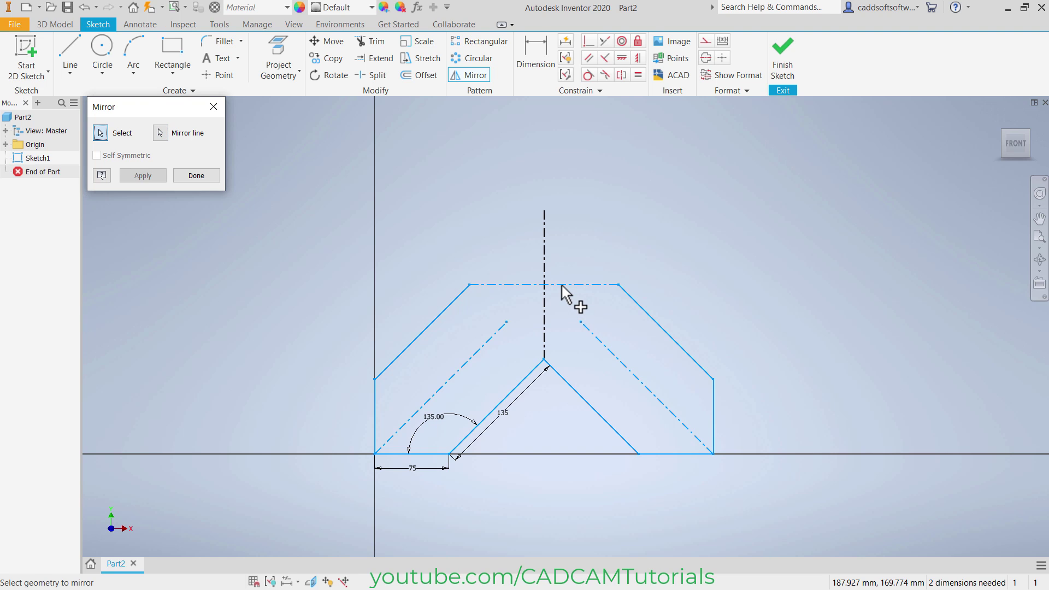
right_click(582, 228)
left_click(635, 228)
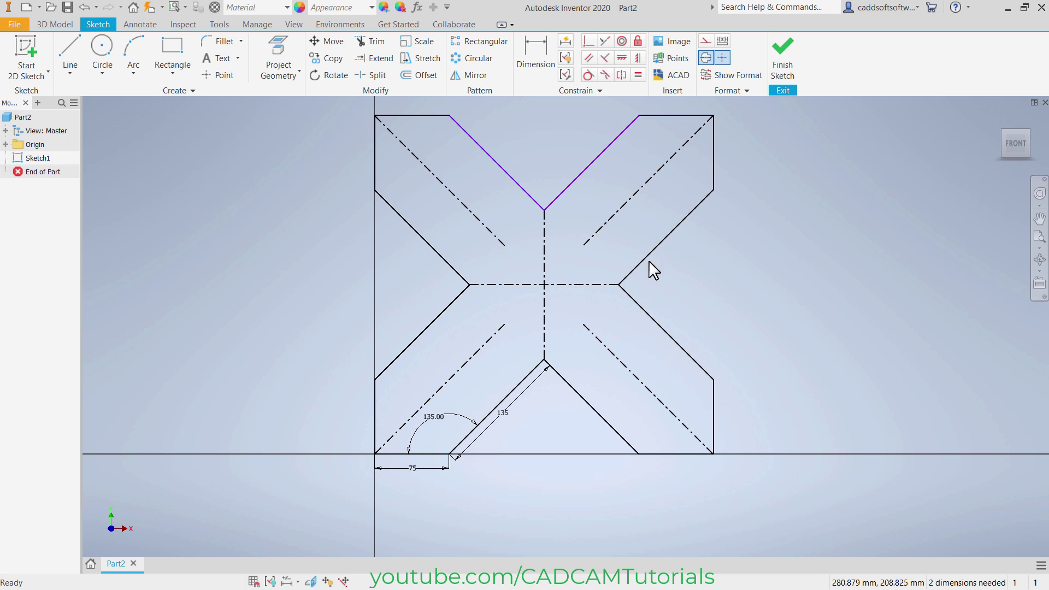
Show all sketch constraints and apply an Equal constraint between the two long inclined edges of the upper-left arm.
middle_click_drag(599, 344, 575, 391)
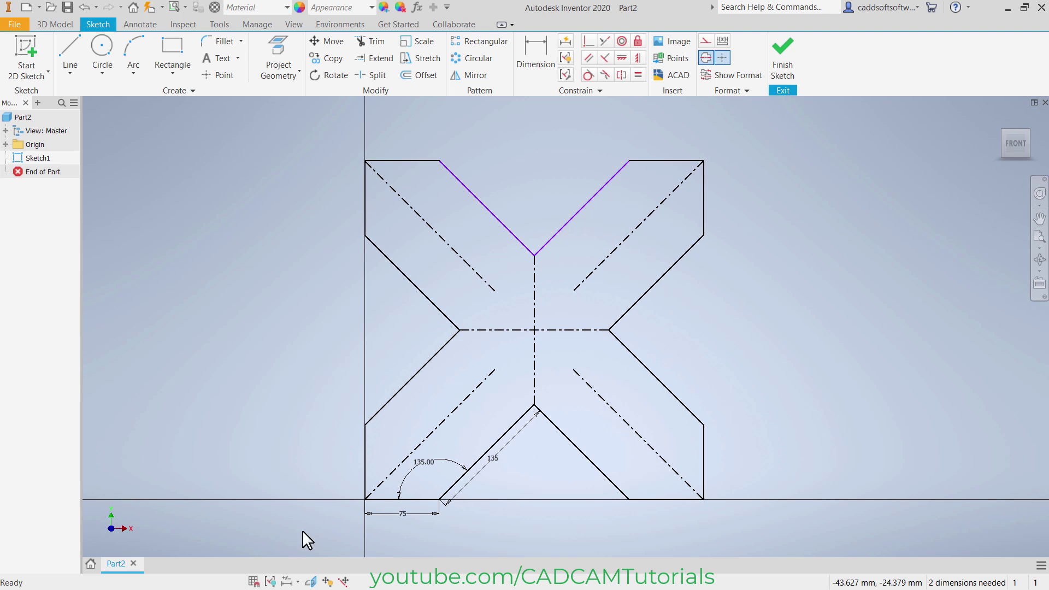
left_click(270, 582)
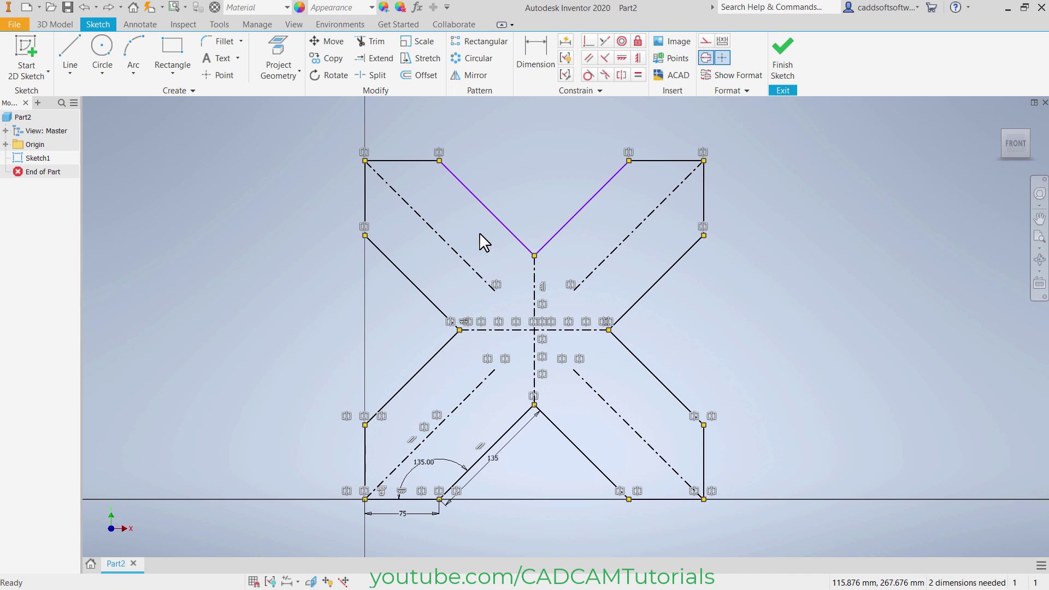
left_click(638, 77)
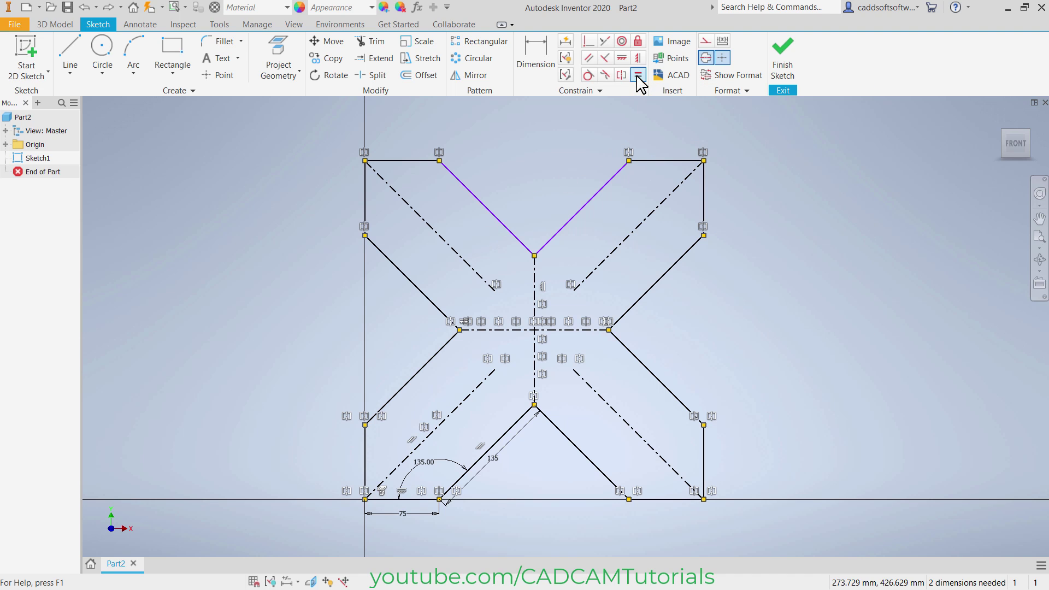
left_click(414, 284)
left_click(500, 223)
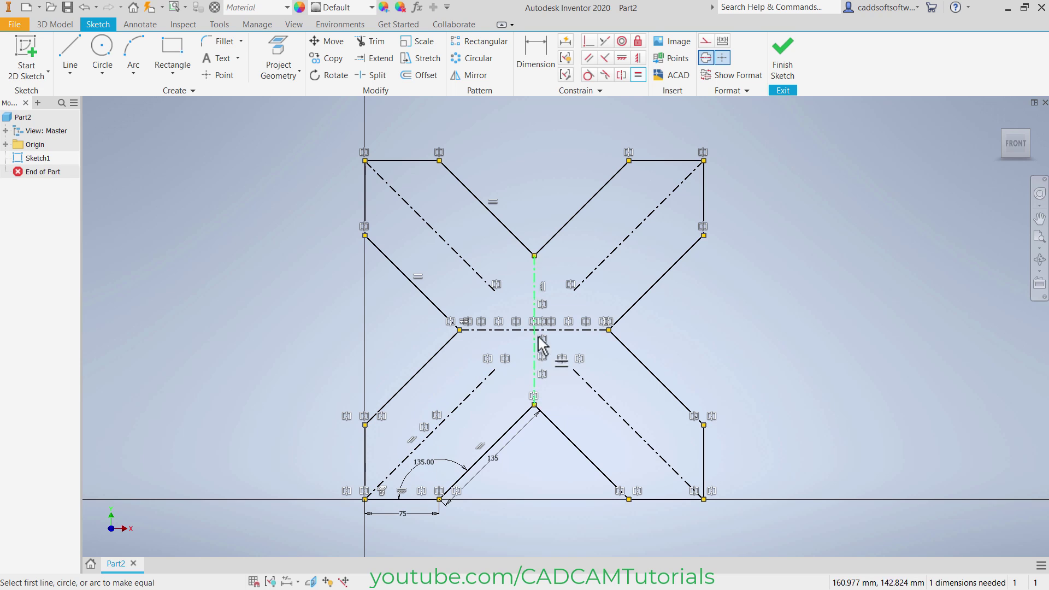
Hide all sketch constraints and check the circle sizes in the Sketch Ex - 1 reference drawing.
left_click(271, 582)
scroll(696, 321, "down", 2)
key("alt+Tab")
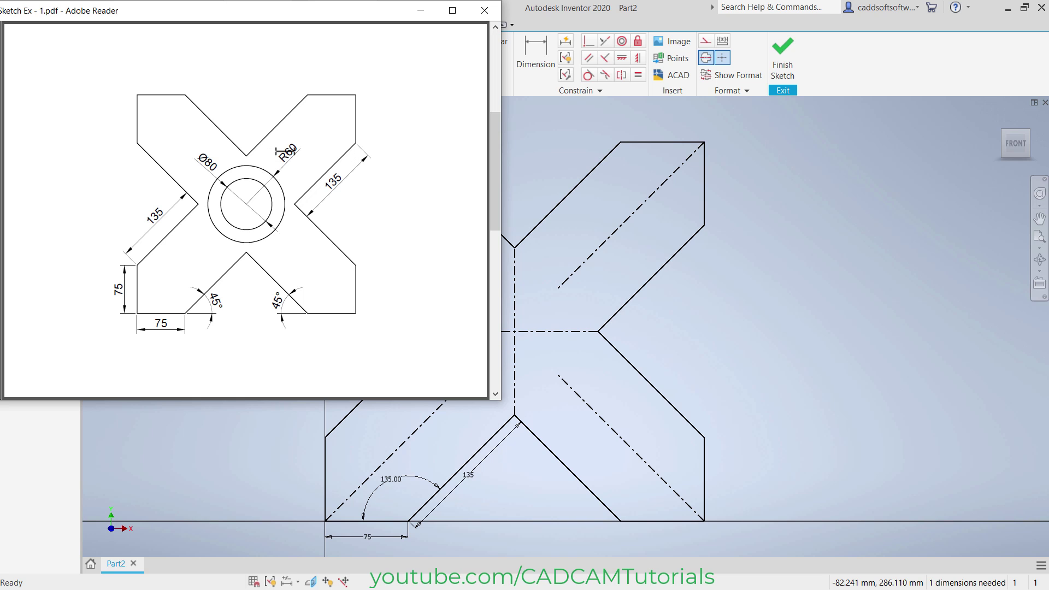
left_click(694, 313)
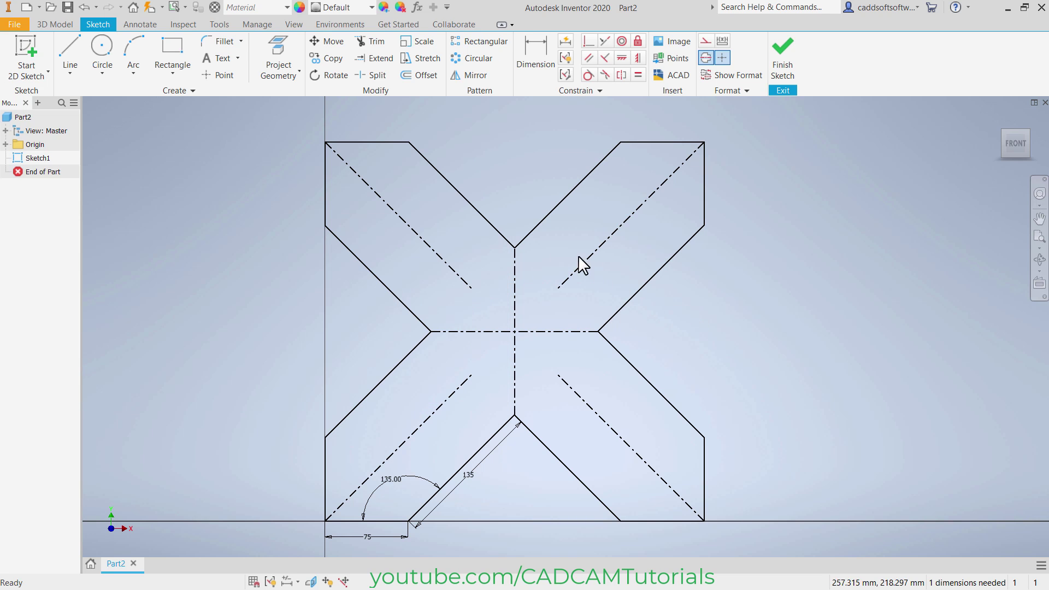
Draw an 80 mm diameter circle centred on the intersection of the horizontal and vertical centerlines.
left_click(101, 47)
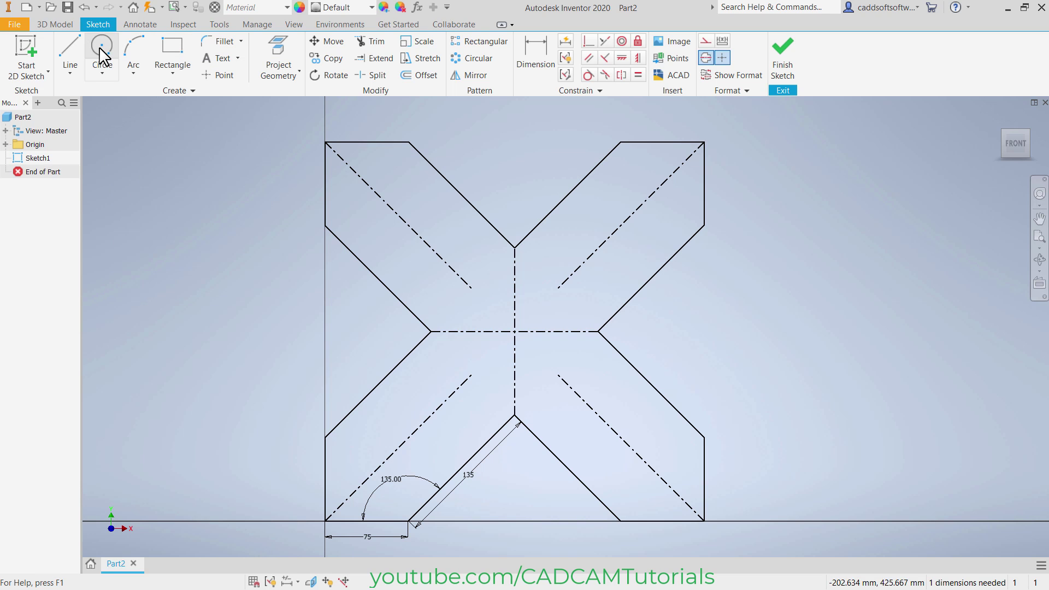
left_click(514, 331)
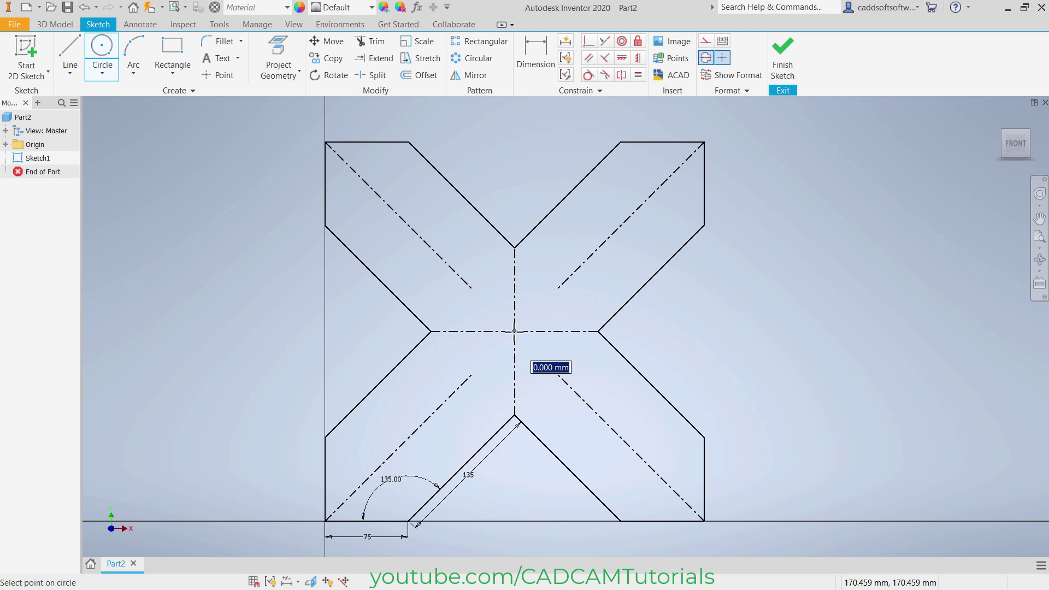
key("BackSpace")
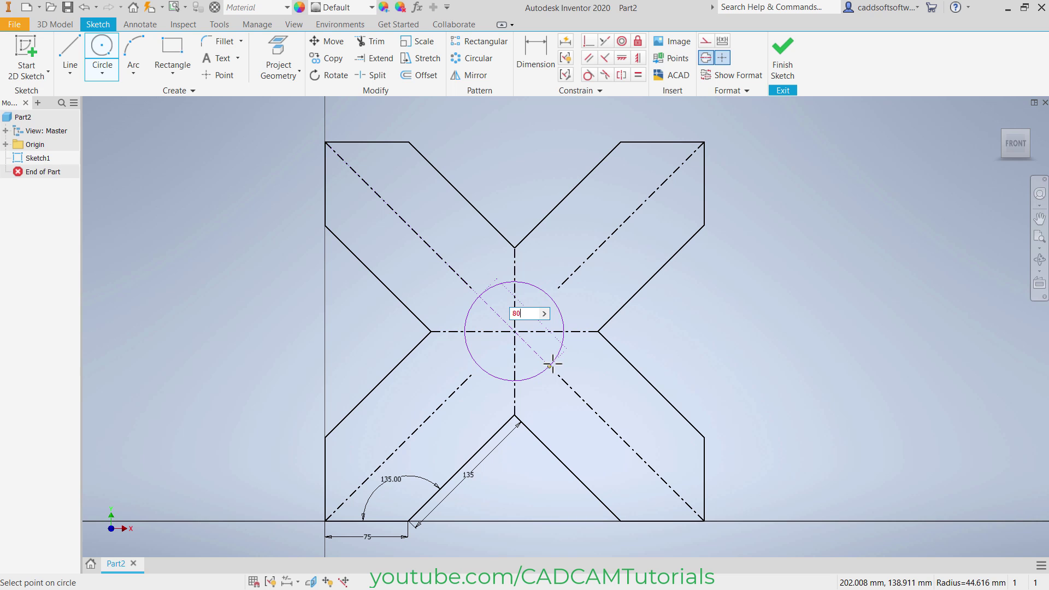
type("80")
key("Return")
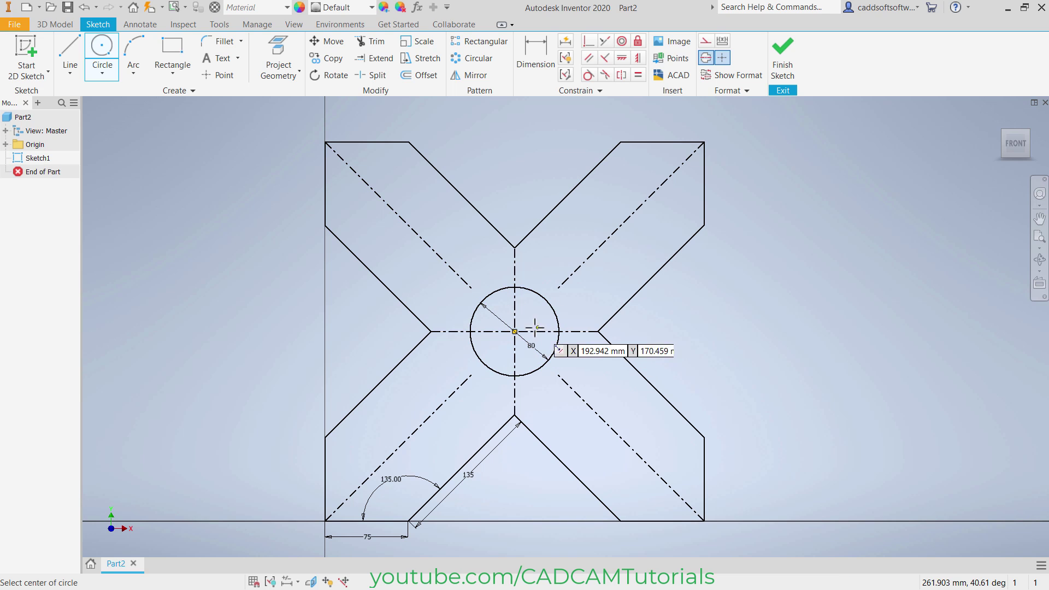
Draw a concentric 120 mm diameter circle and reposition its dimension text clear of the 80 mm dimension.
left_click(515, 331)
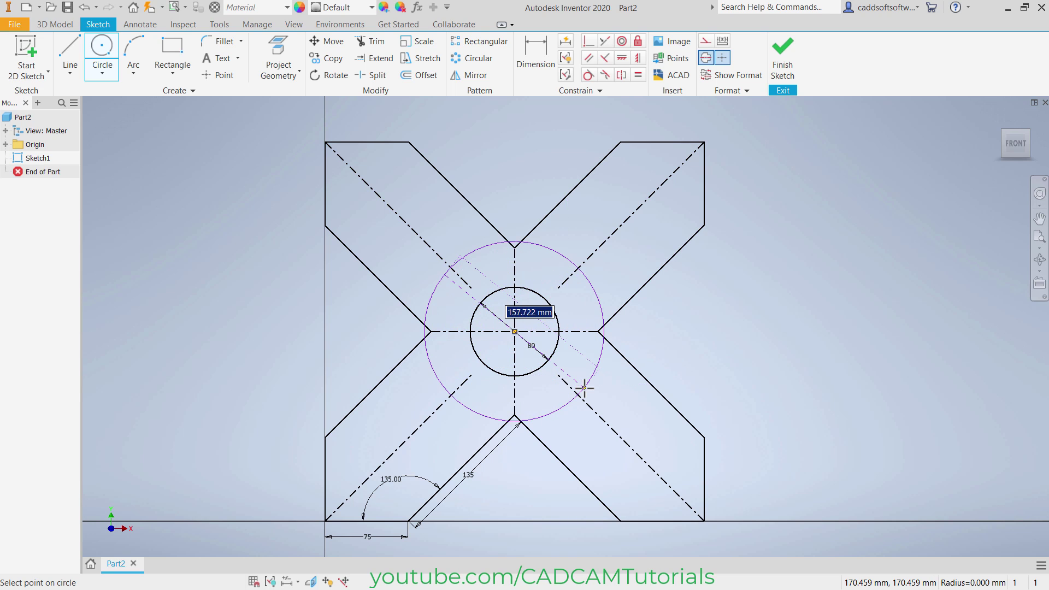
type("120")
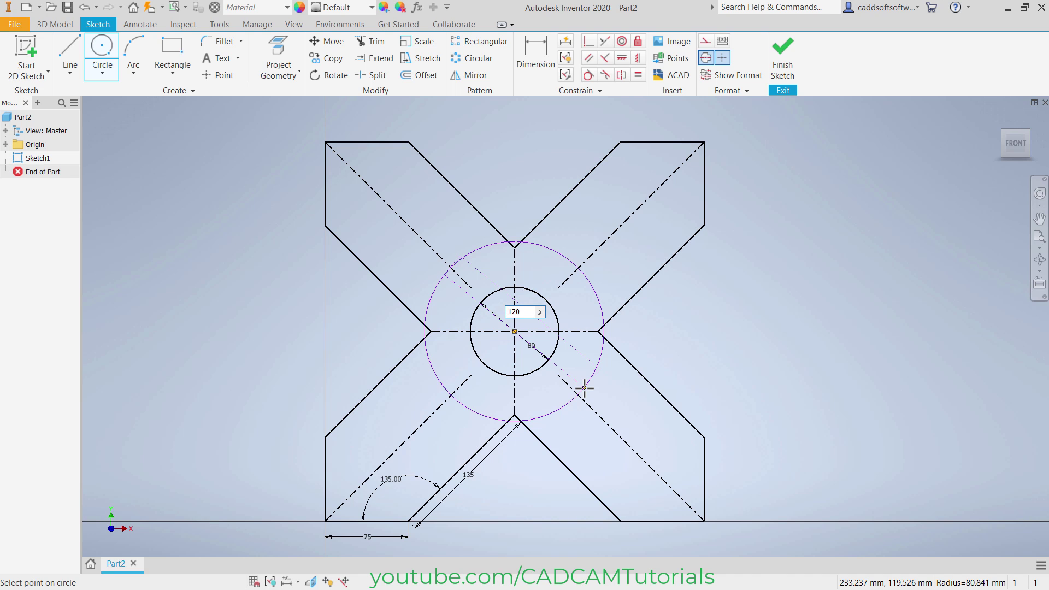
key("Return")
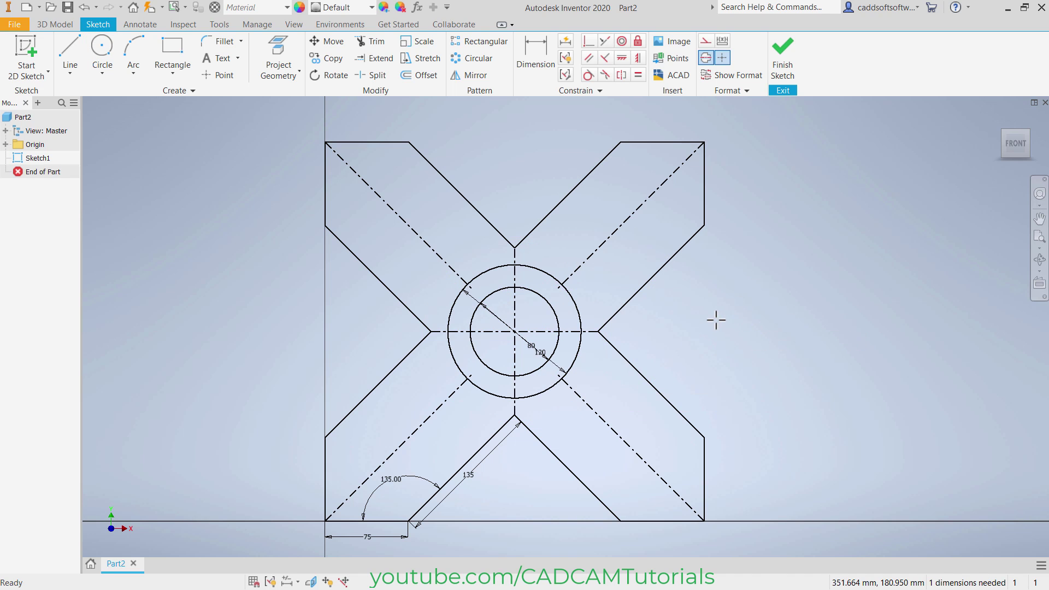
left_click_drag(539, 358, 536, 310)
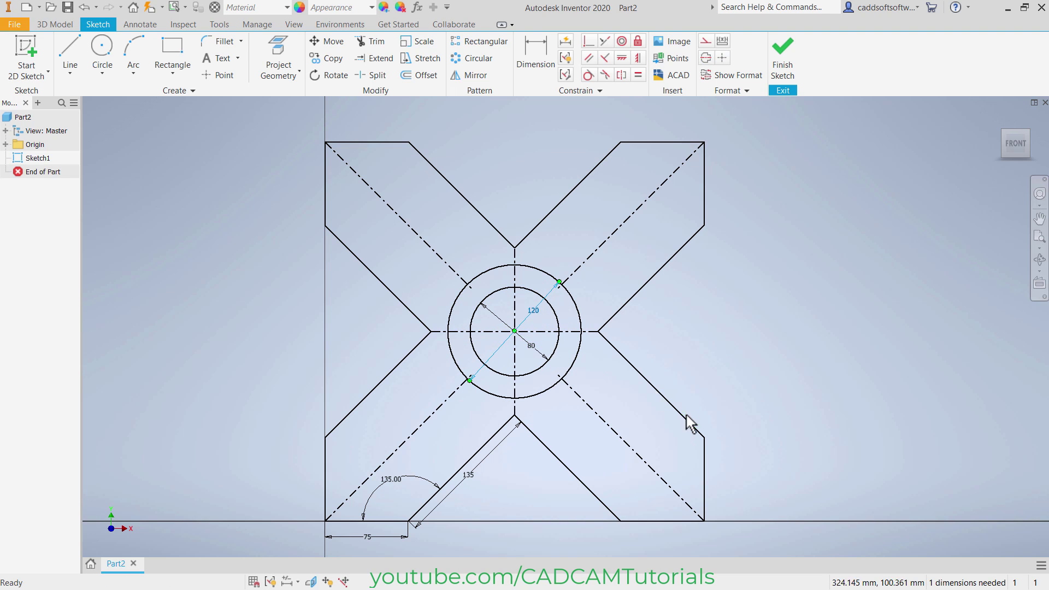
left_click(706, 365)
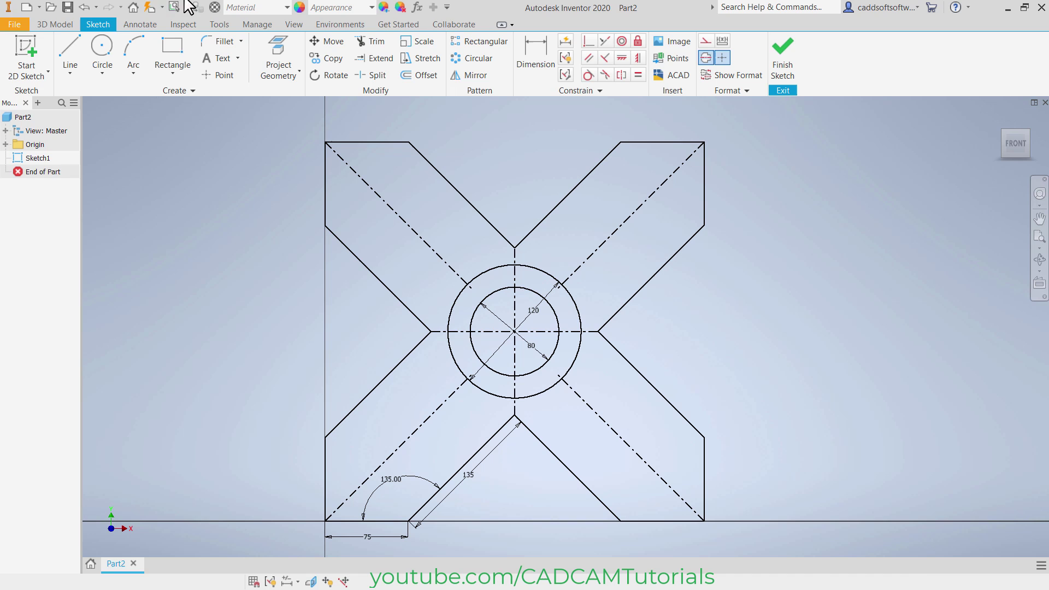
Save the part with the finished sketch as Part2 in the Documents folder and close it.
left_click(69, 7)
left_click(453, 326)
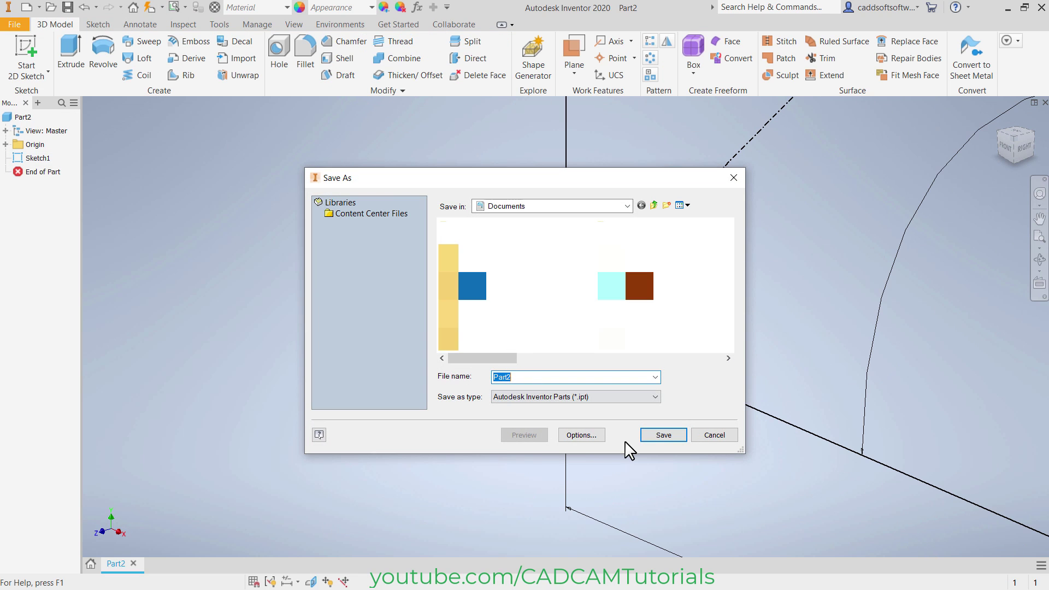
left_click(680, 437)
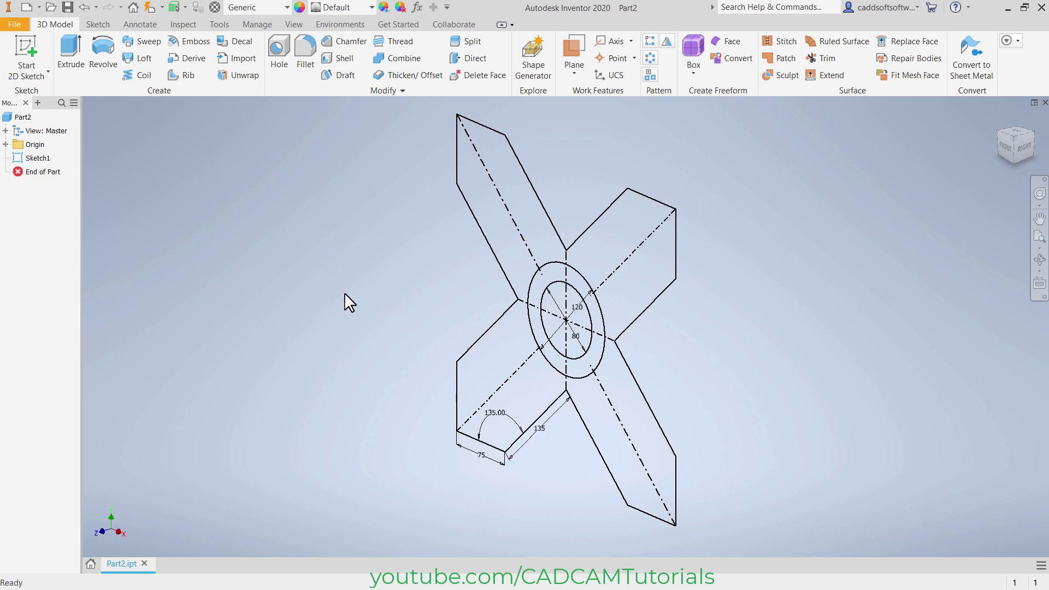
left_click(1045, 103)
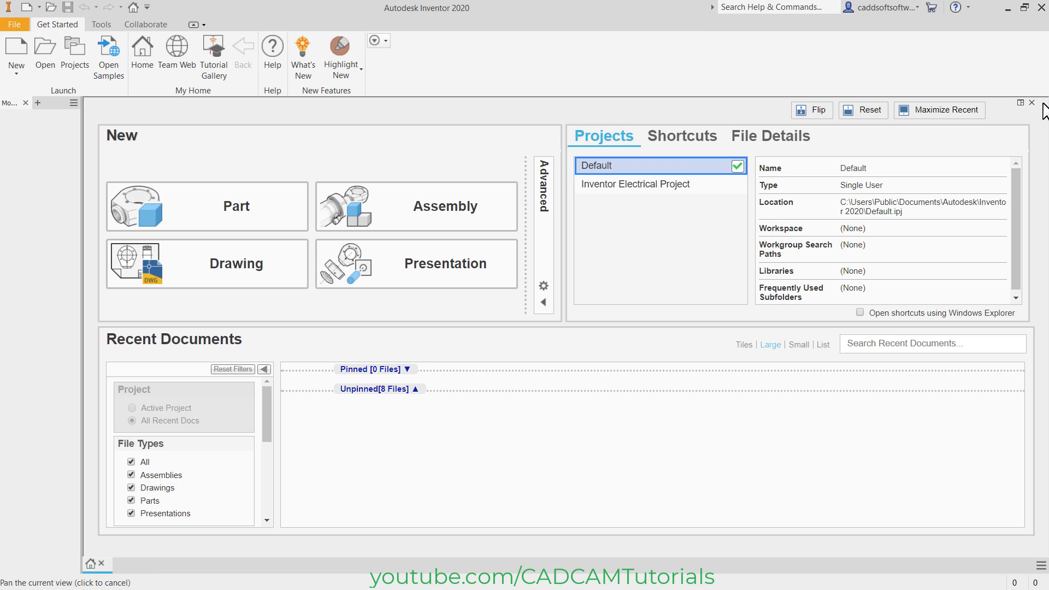
Create a new part from the metric Standard (mm).ipt template and start a 2D sketch on the front XY plane.
left_click(17, 46)
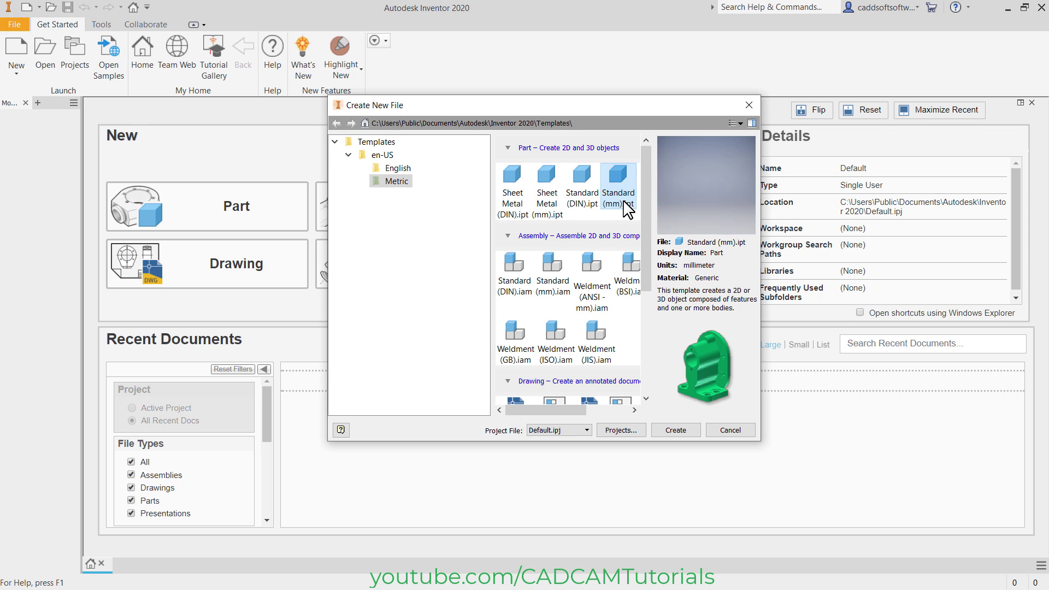
left_click(684, 431)
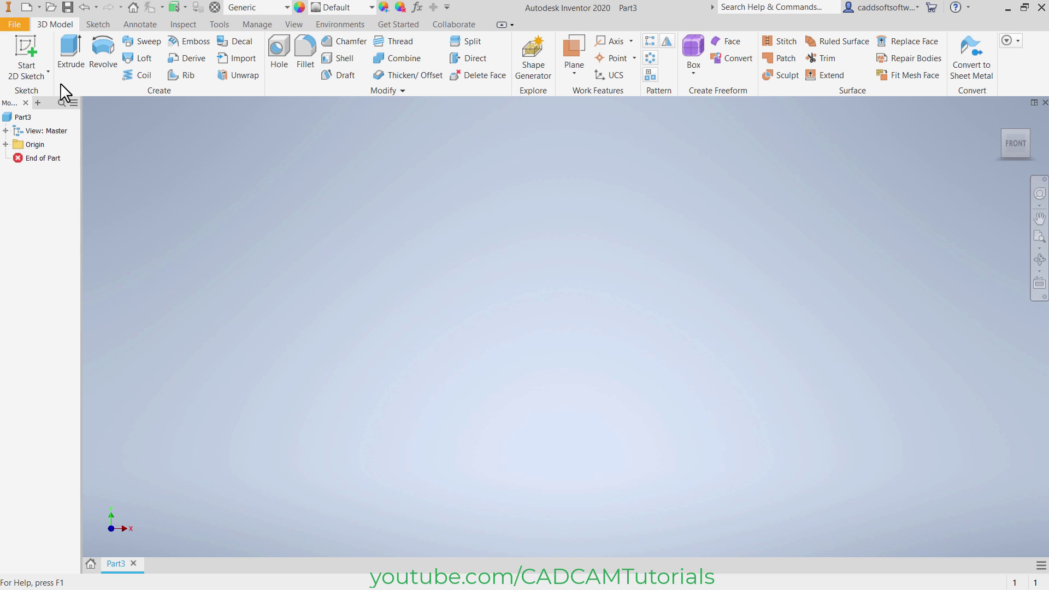
left_click(28, 51)
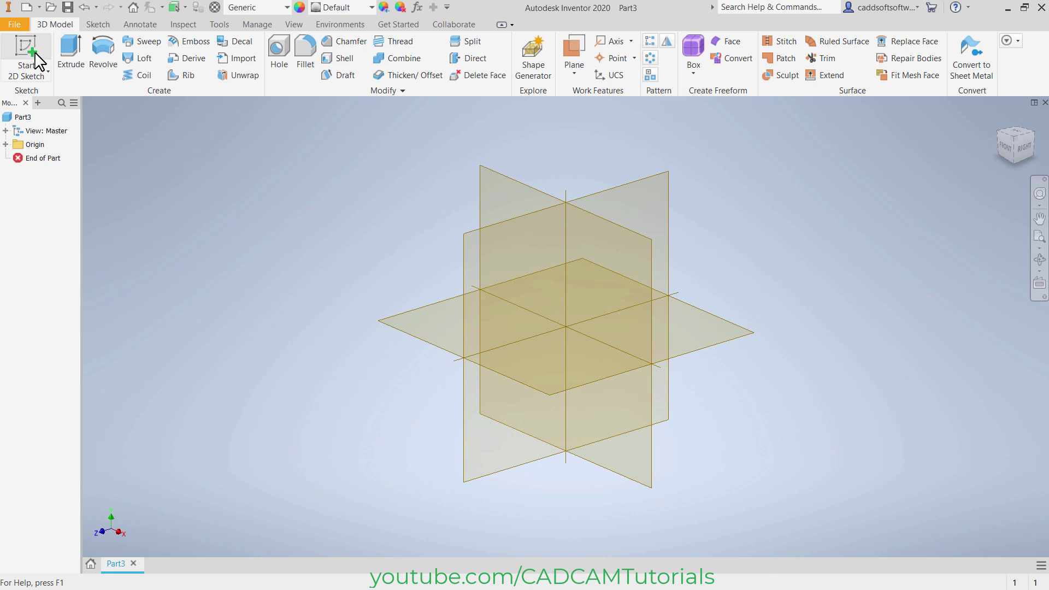
left_click(497, 193)
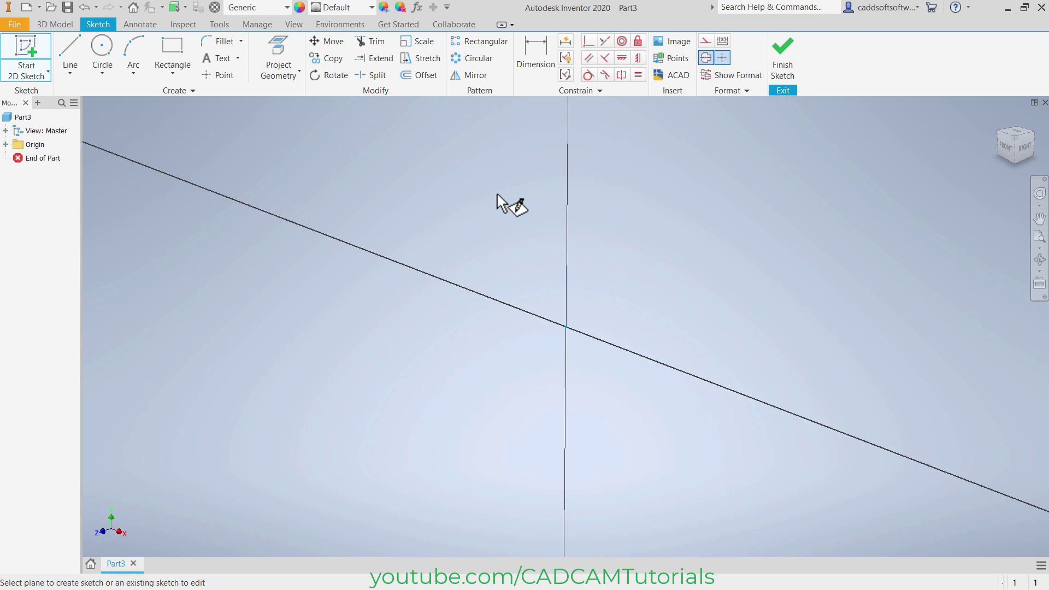
Following the reference drawing, sketch a horizontal line about 25 mm long ending at the origin and a line about 19 mm long sloping down to the right.
key("alt+Tab")
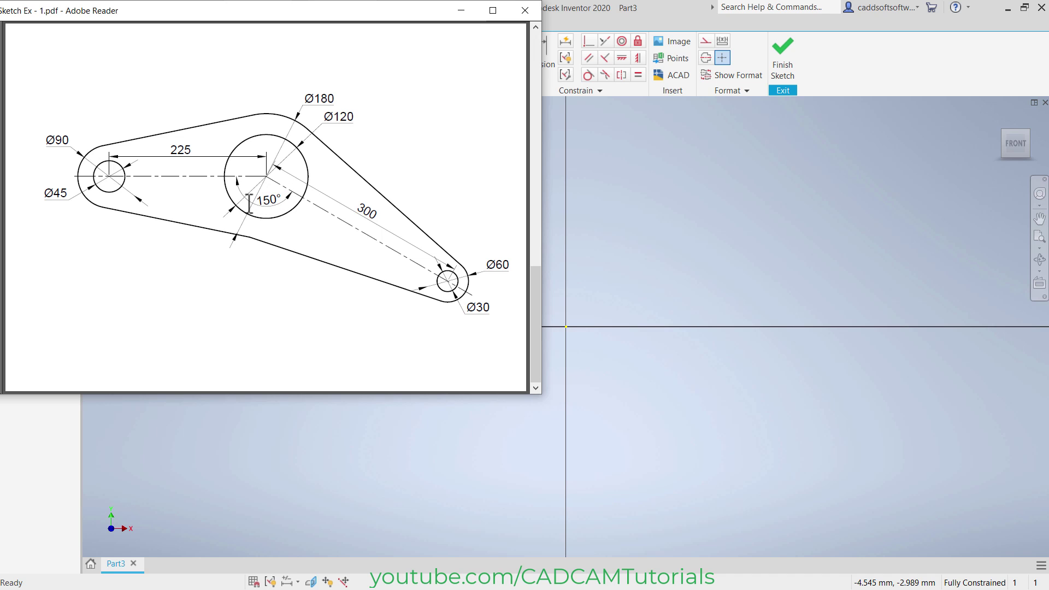
left_click(623, 239)
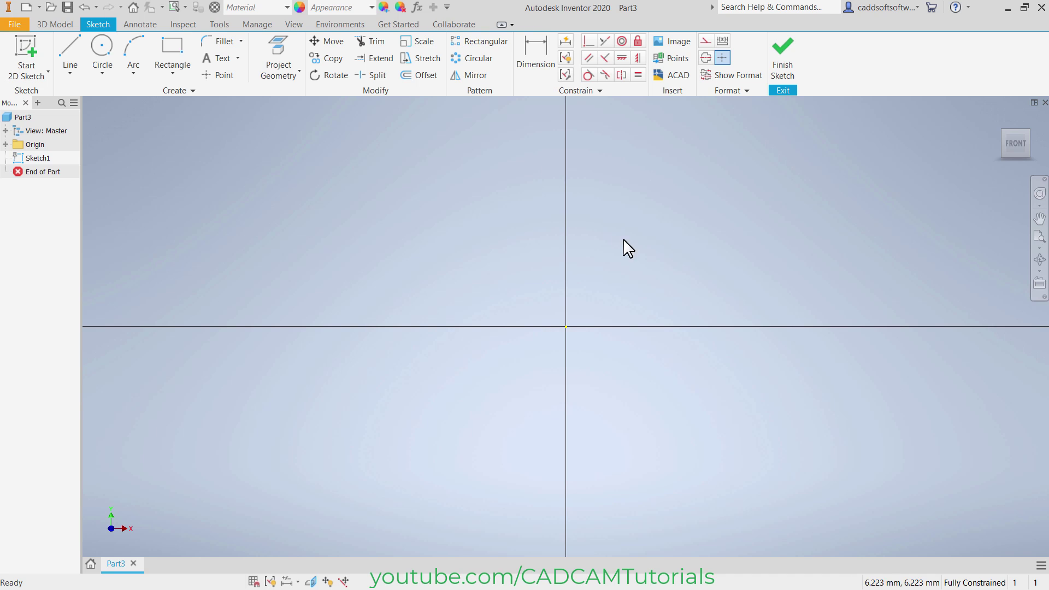
left_click(69, 52)
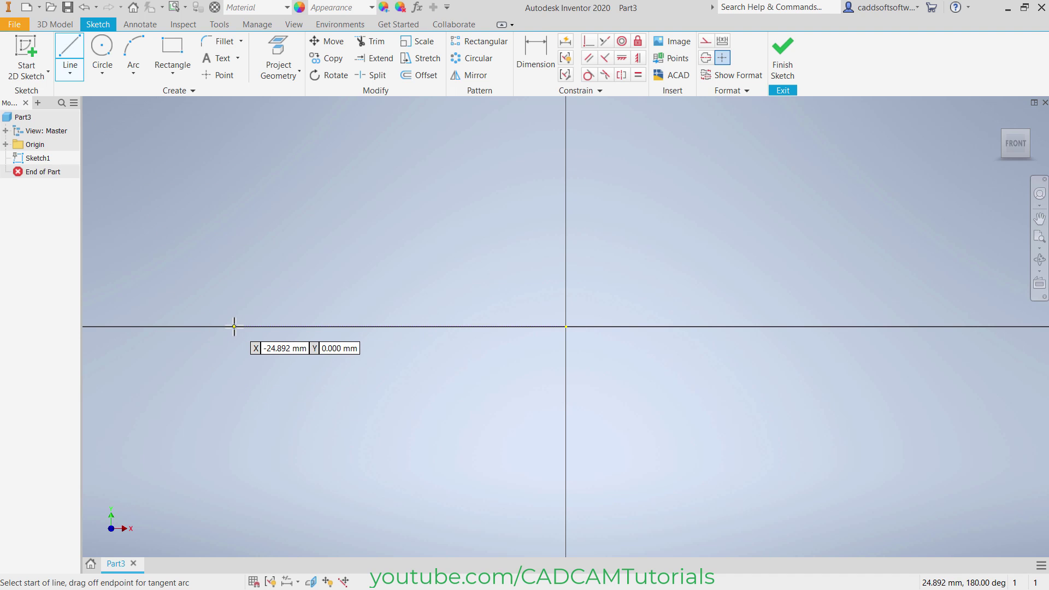
left_click(234, 326)
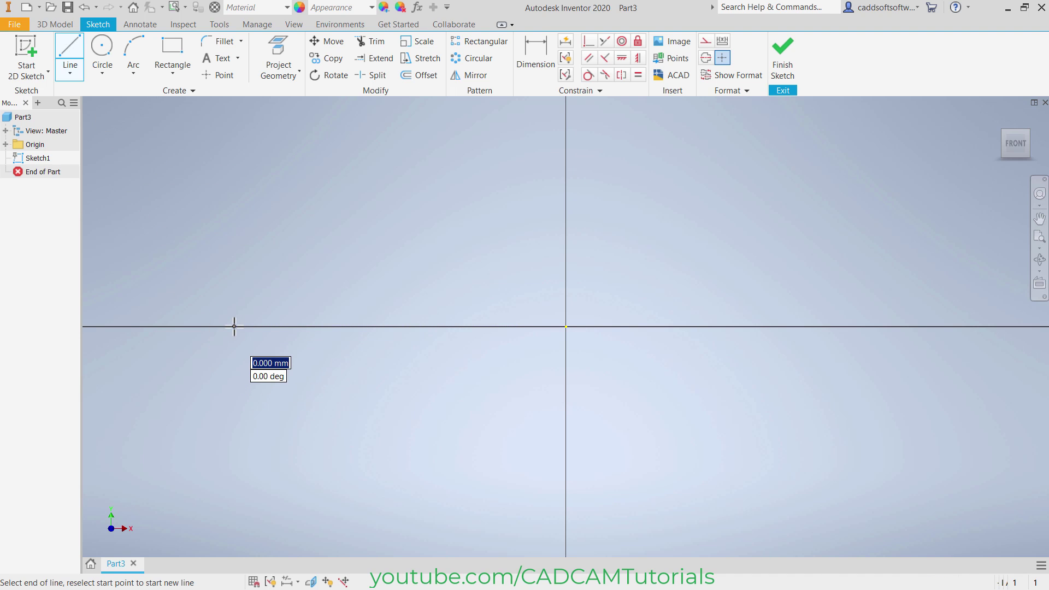
left_click(567, 326)
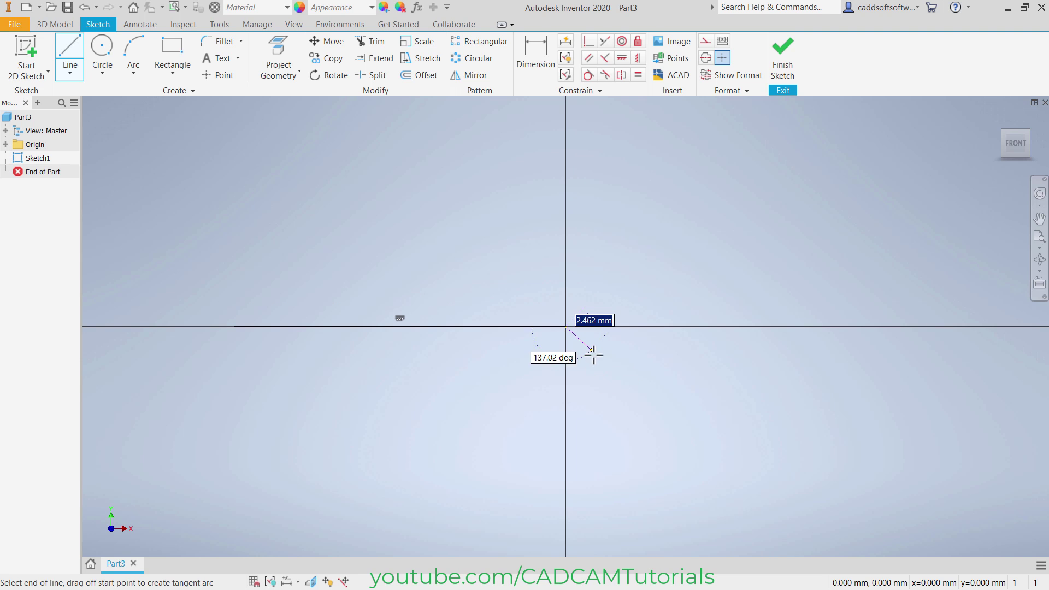
left_click(749, 508)
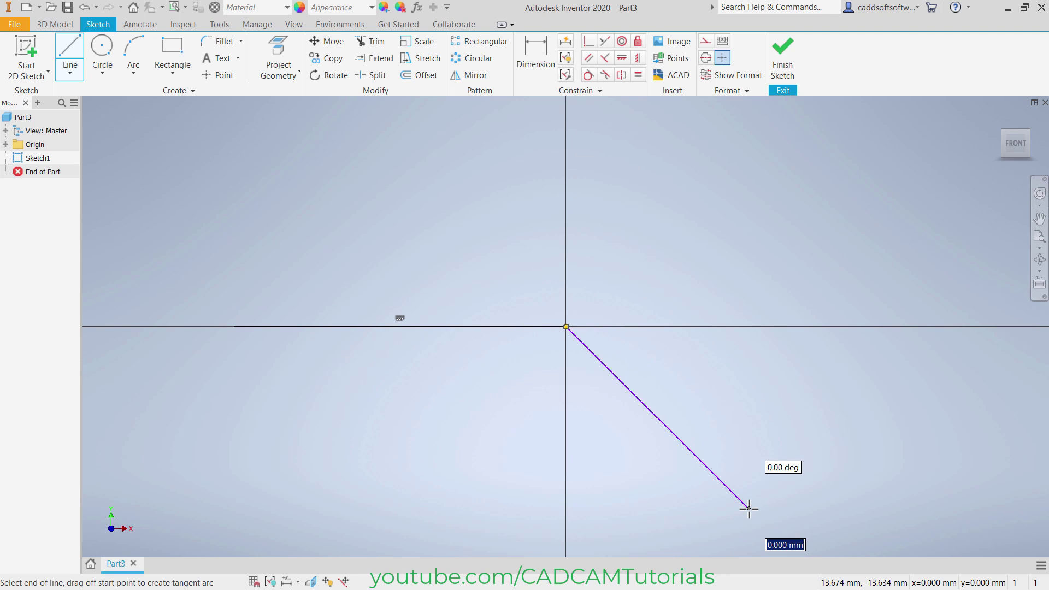
right_click(729, 310)
left_click(688, 320)
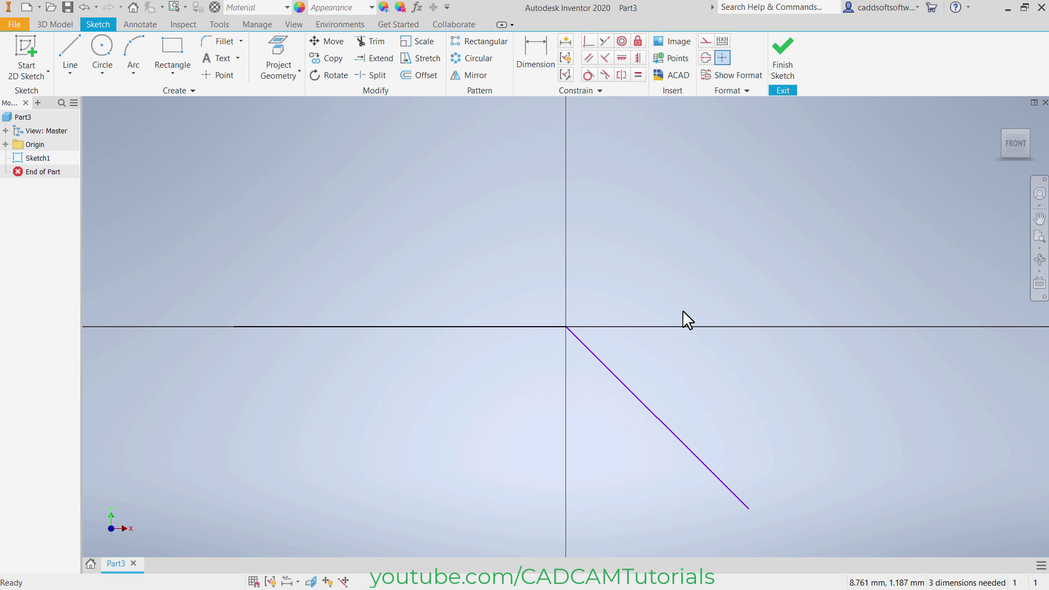
Dimension the horizontal line's length above it and set it to 225 mm.
left_click(536, 68)
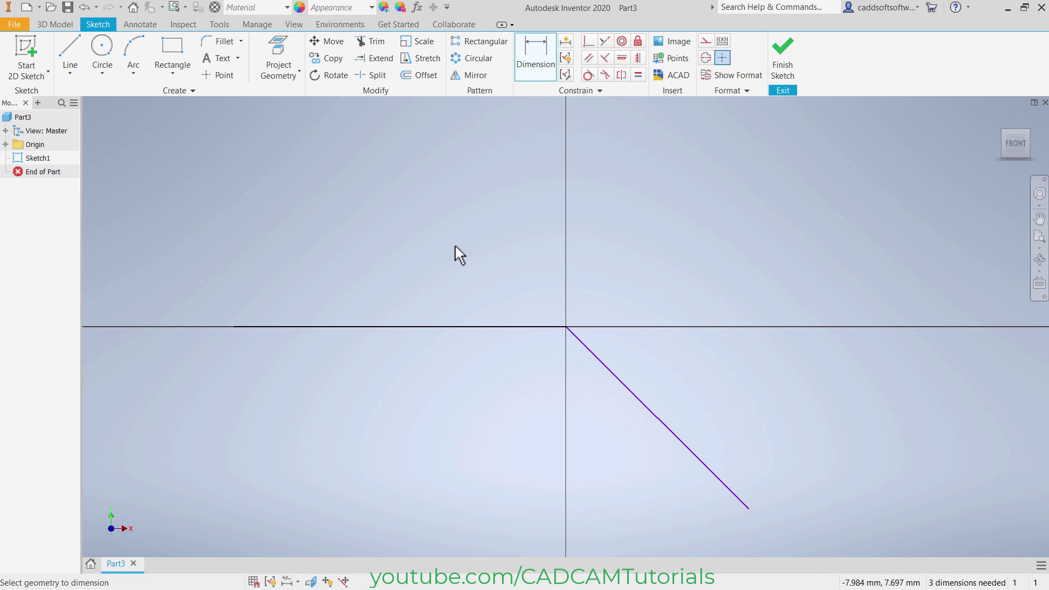
left_click(405, 327)
left_click(405, 299)
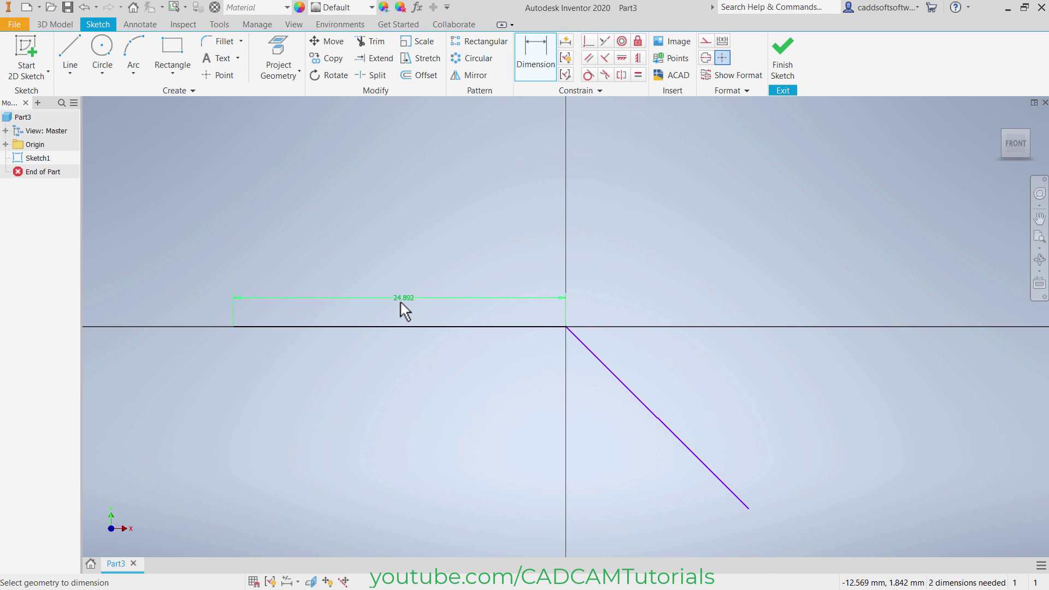
left_click(398, 298)
type("120")
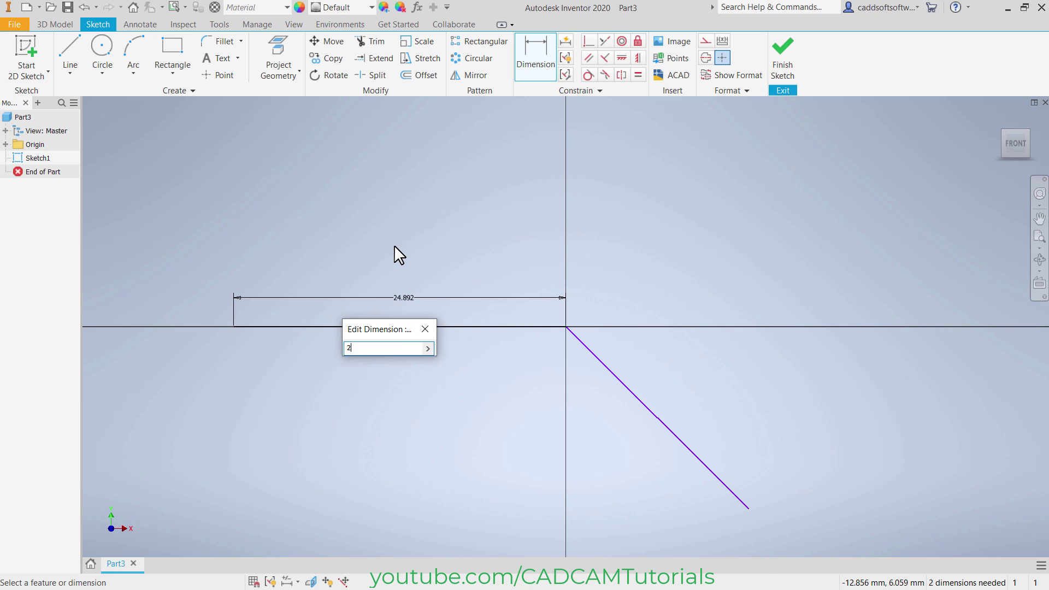
key("Return")
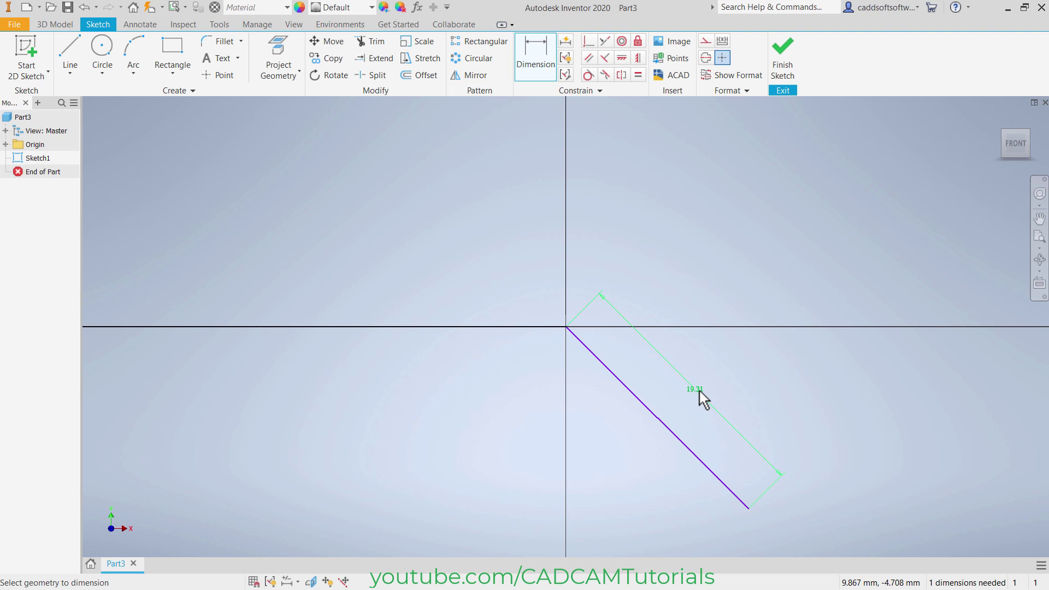
Add an aligned length dimension to the inclined line and set it to 300 mm.
left_click(697, 388)
type("300")
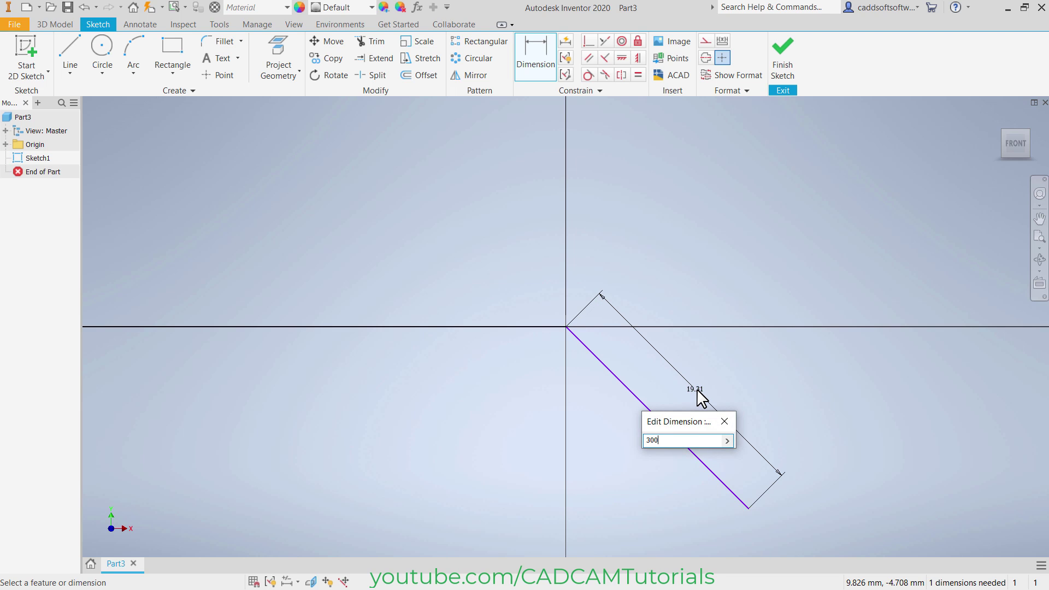
key("Return")
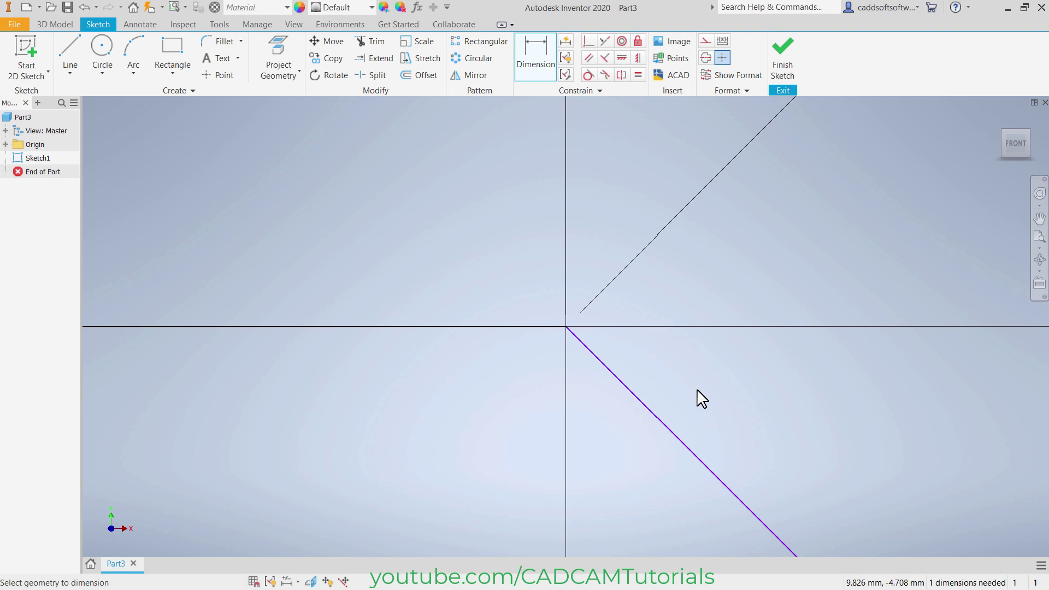
Dimension the angle below the origin between the horizontal and inclined lines and set it to 150°.
left_click(464, 327)
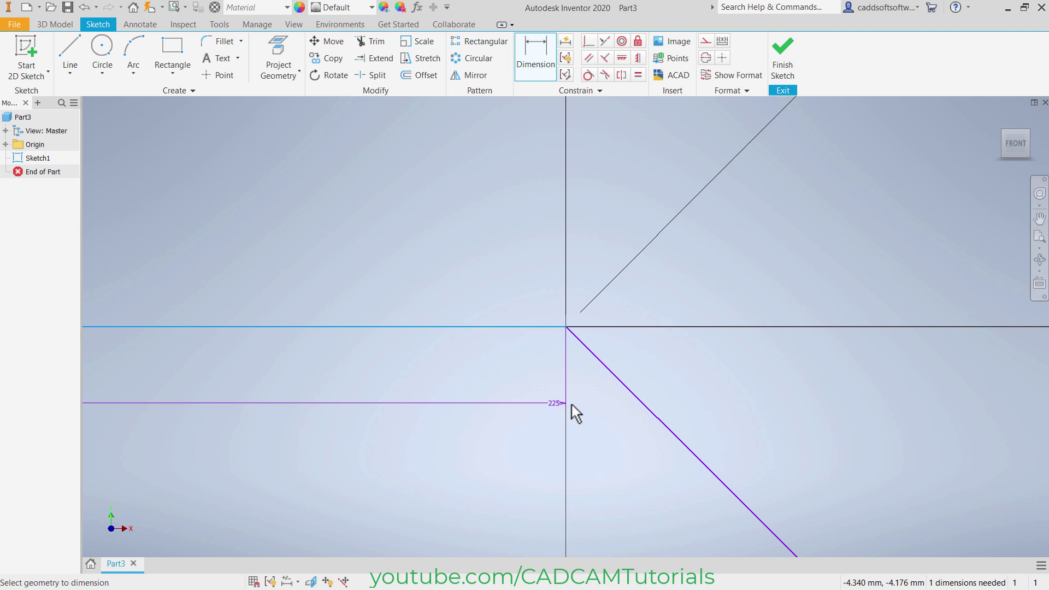
left_click(627, 398)
left_click(532, 401)
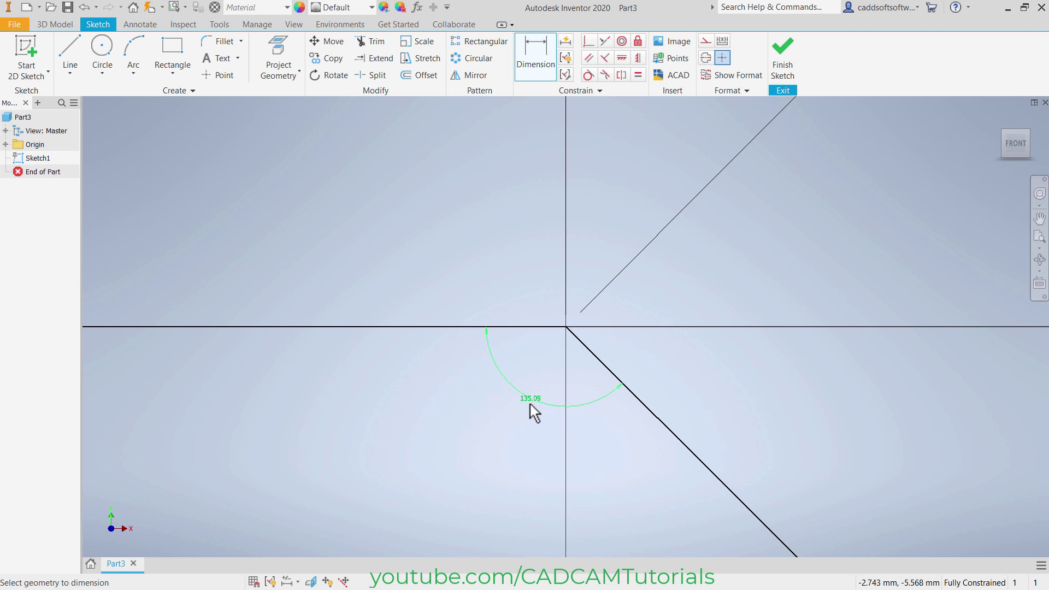
type("1")
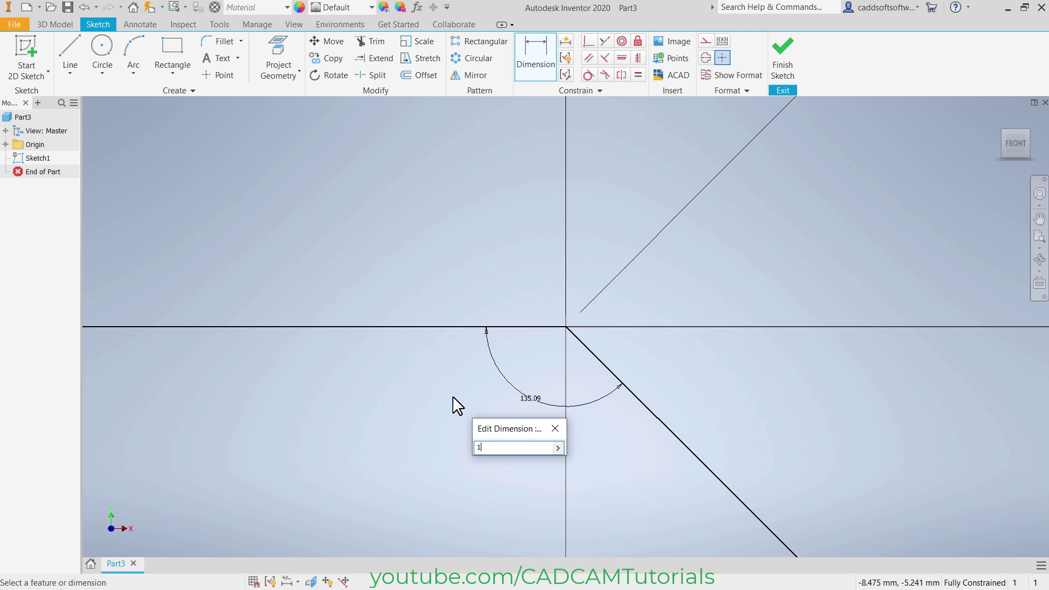
type("50")
key("Return")
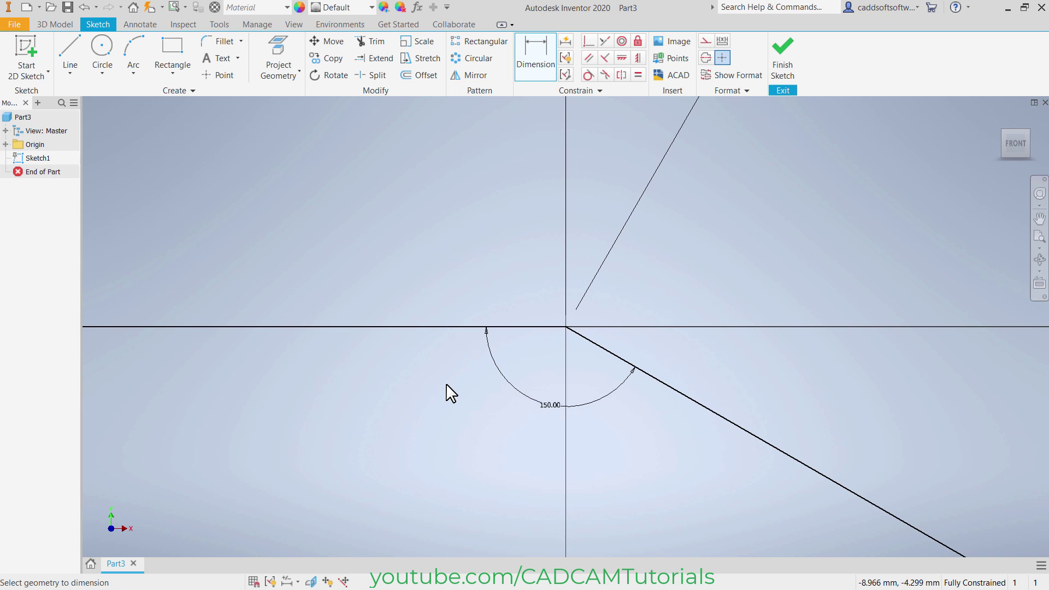
Convert both the 225 mm horizontal line and the 300 mm inclined line to centerlines.
key("Home")
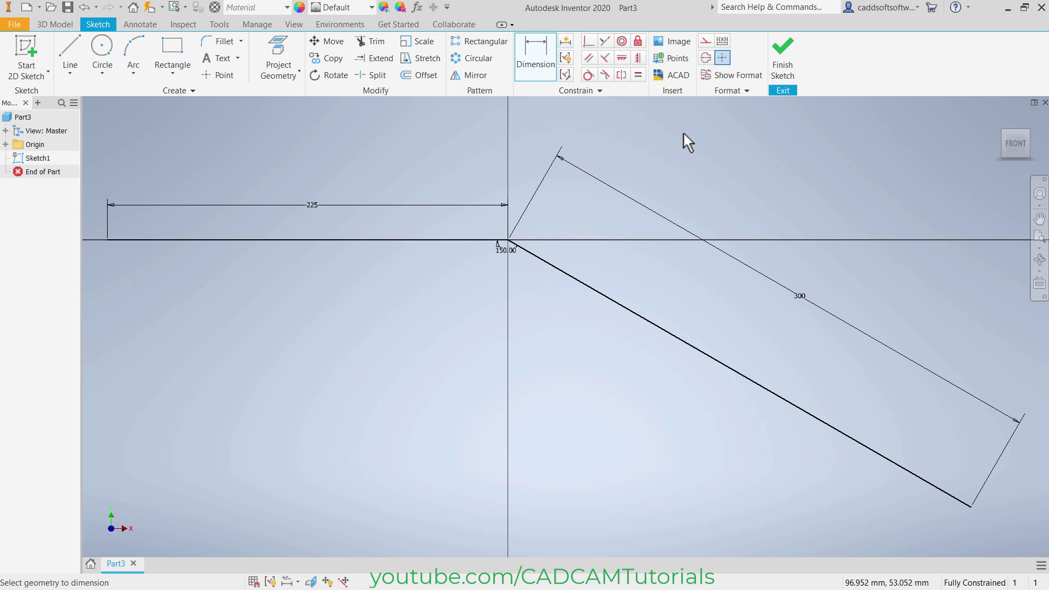
left_click(706, 60)
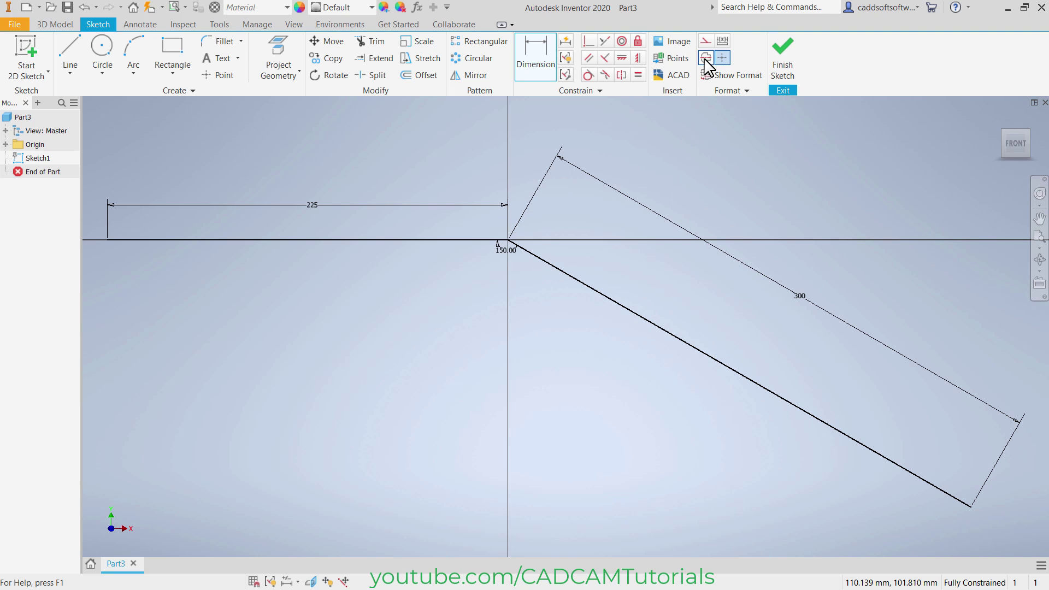
left_click(597, 293)
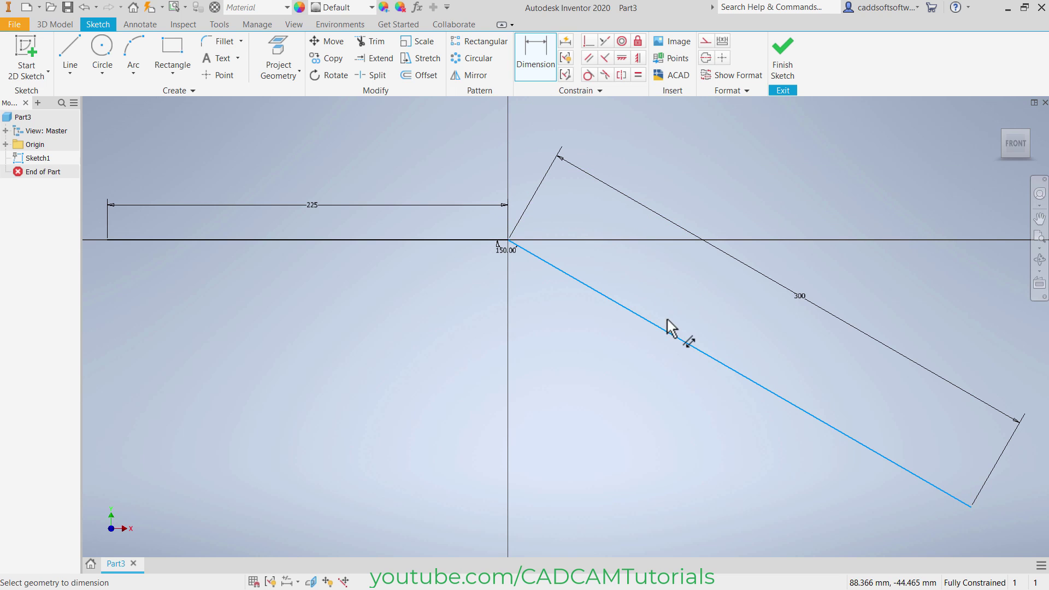
key("Escape")
key("Escape")
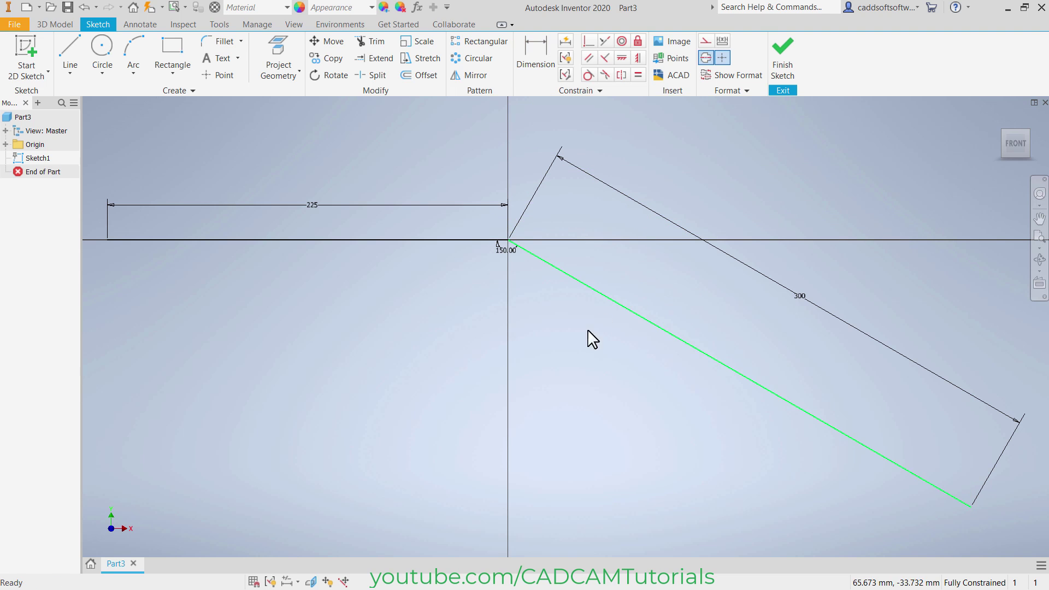
left_click(607, 299)
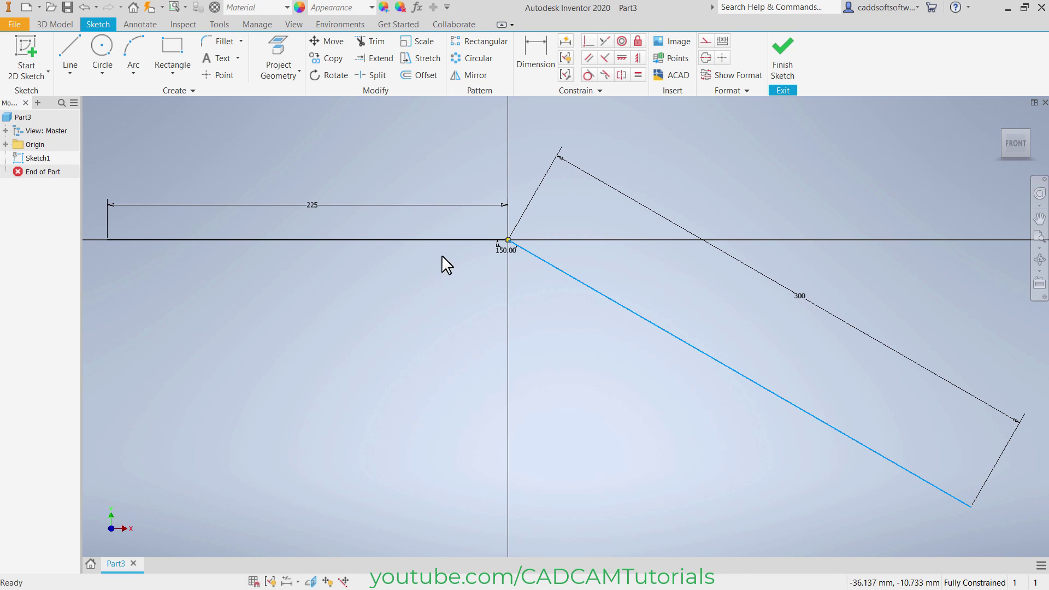
left_click(424, 240, "ctrl")
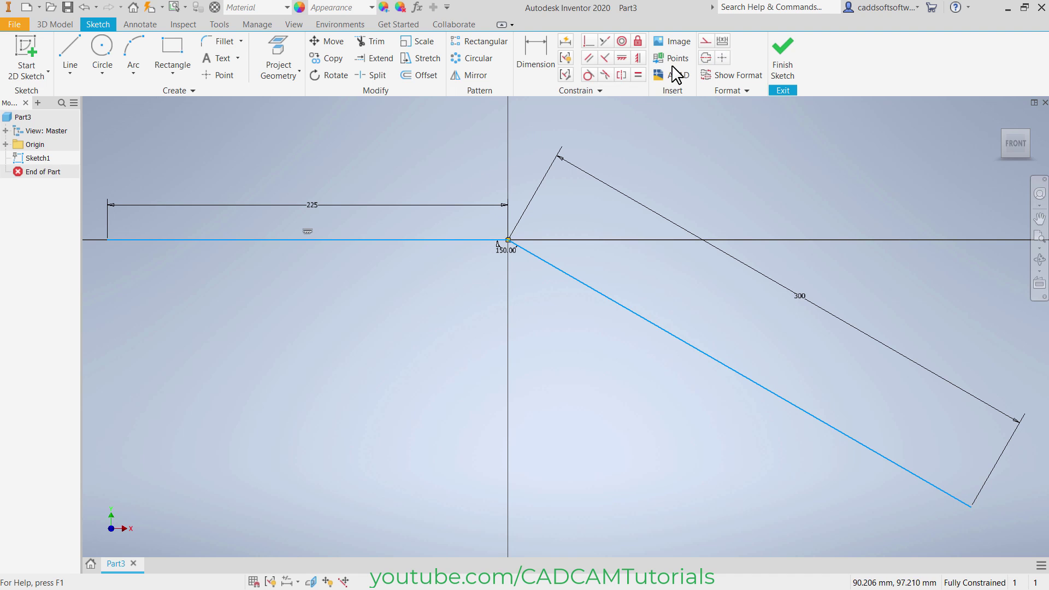
left_click(705, 58)
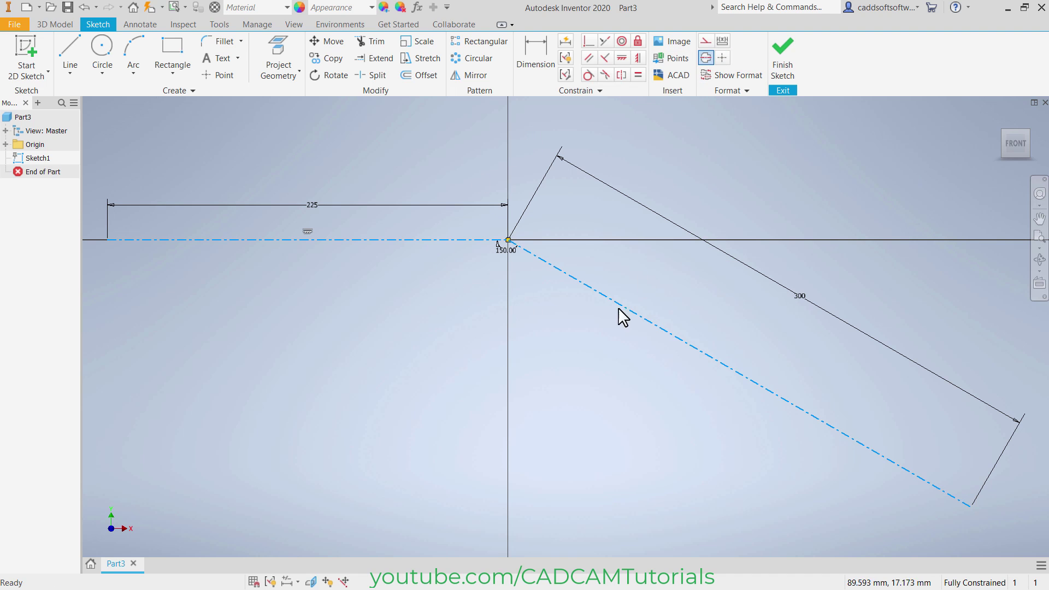
left_click(398, 352)
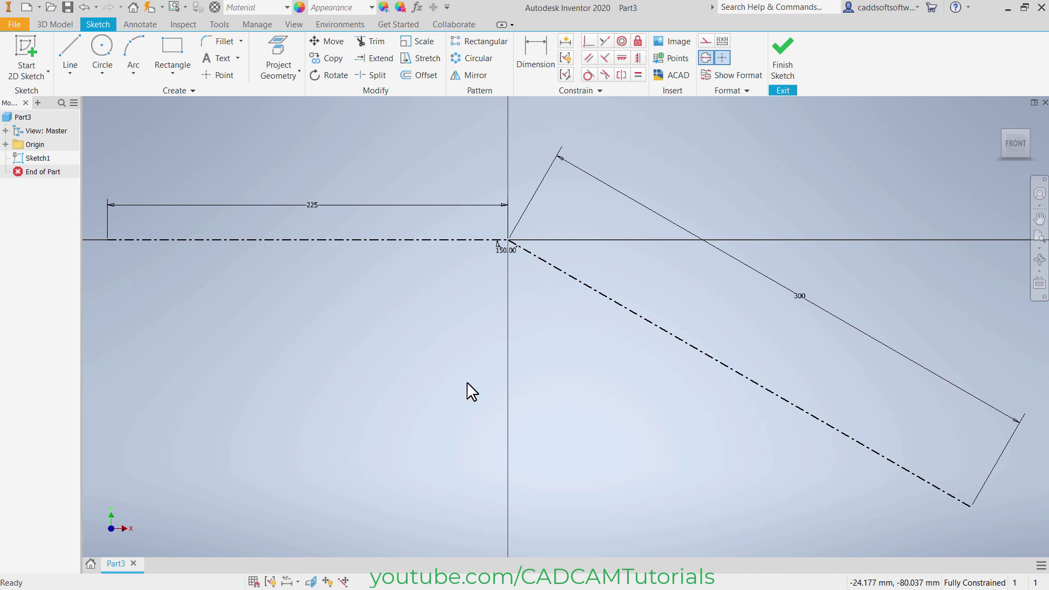
Move the 150° angle dimension farther out below the origin so it reads clearly.
left_click_drag(512, 258, 476, 303)
scroll(612, 418, "up", 2)
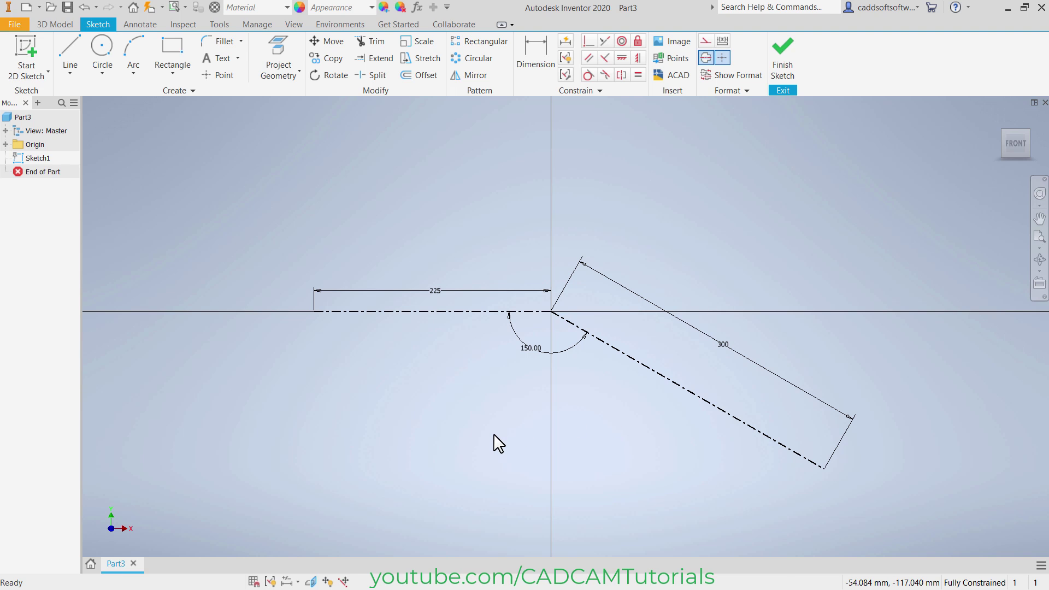
Following the reference drawing, draw concentric circles of 45 mm and 90 mm diameter at the left end of the 225 mm axis.
key("alt+Tab")
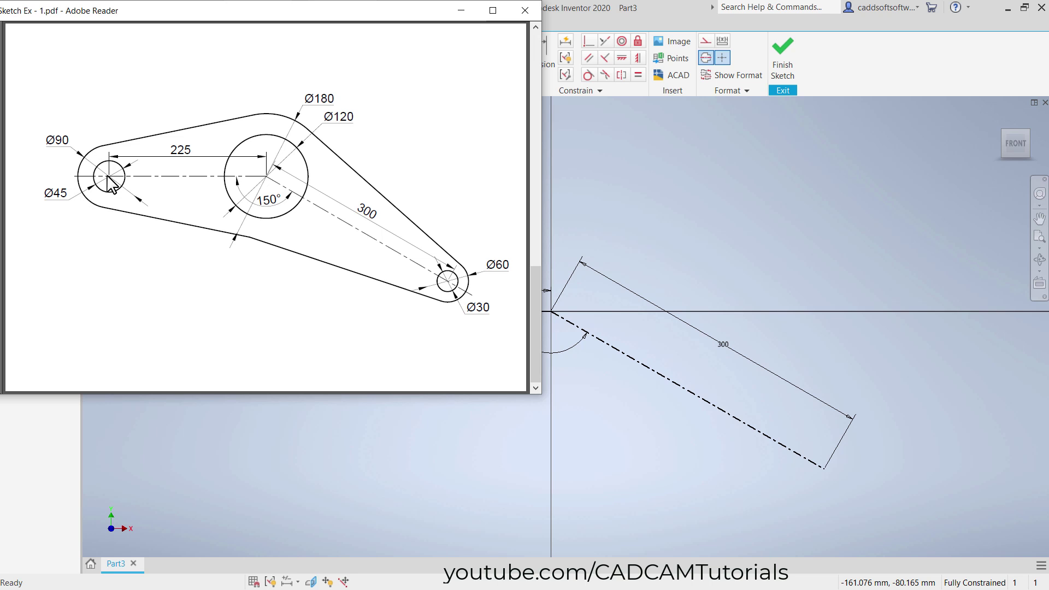
left_click(601, 417)
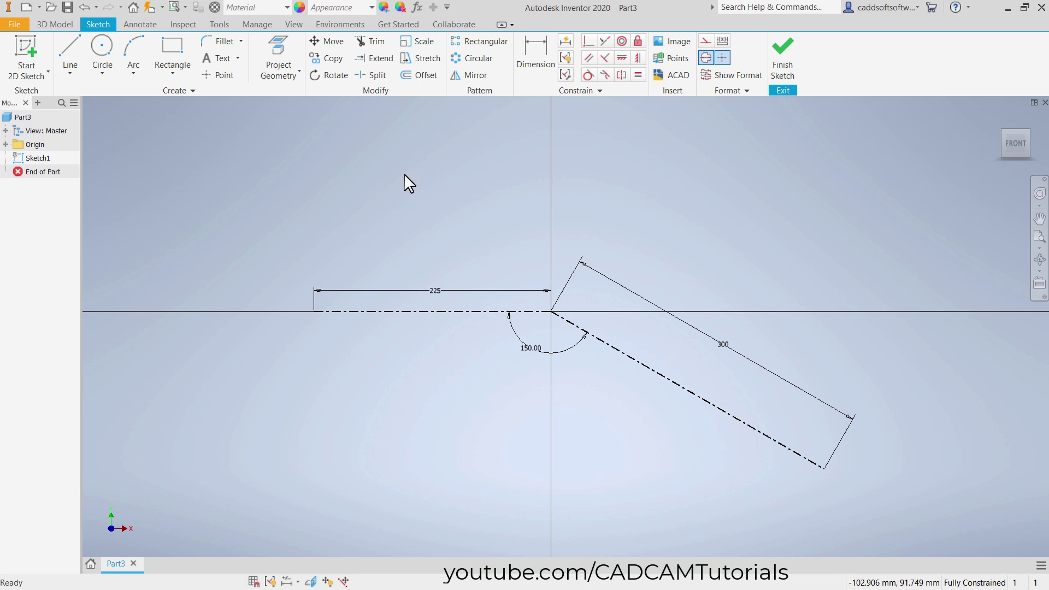
left_click(104, 49)
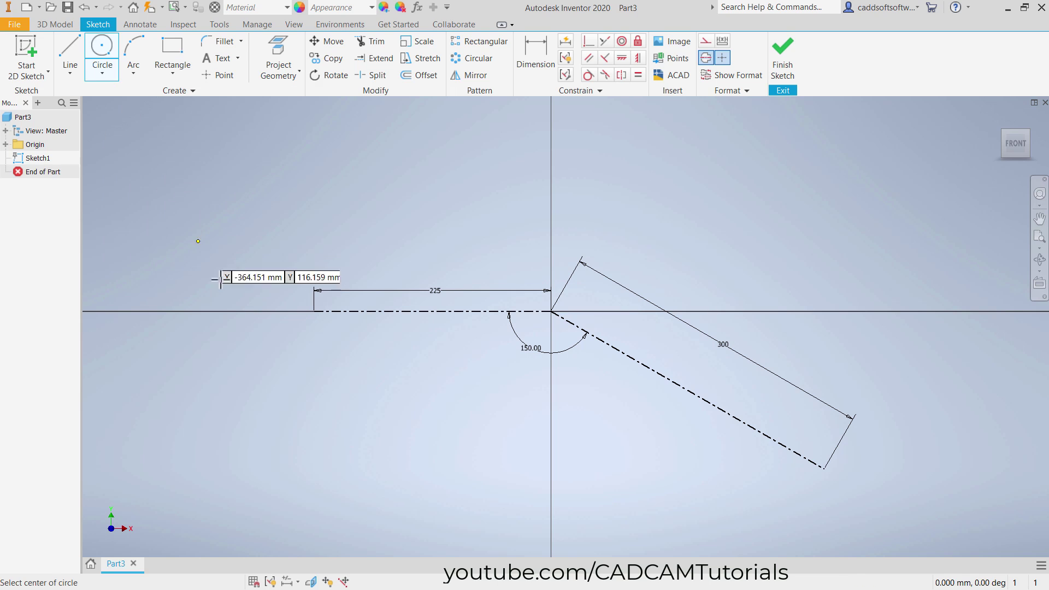
left_click(314, 312)
type("45")
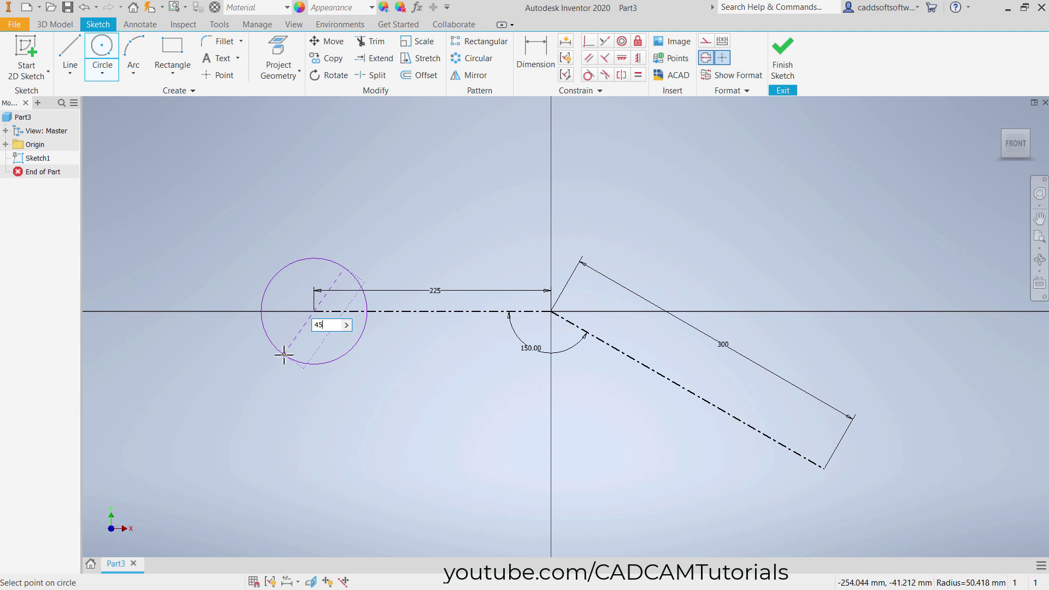
key("Return")
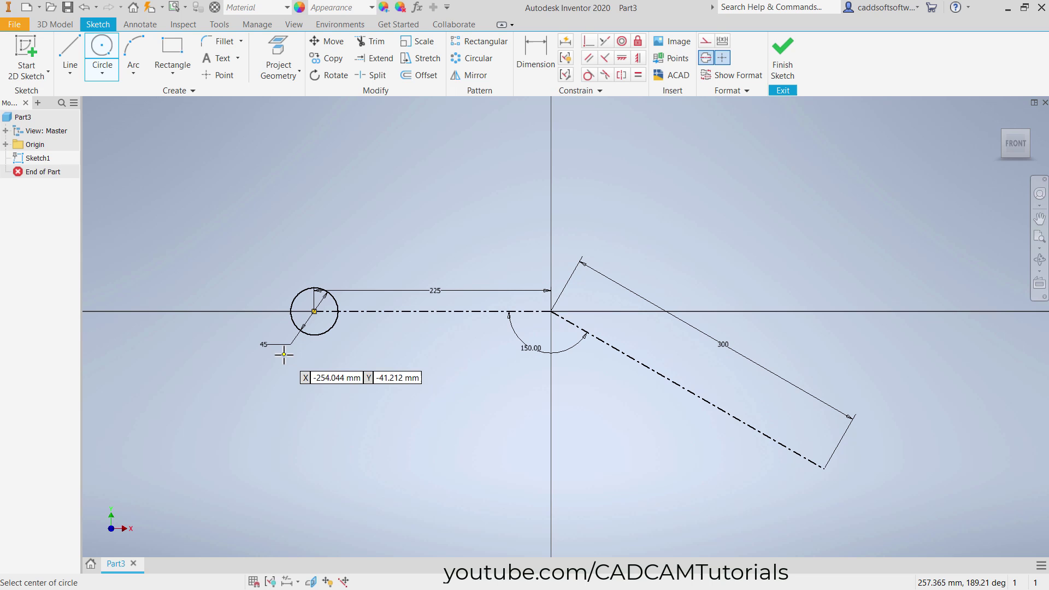
left_click(315, 312)
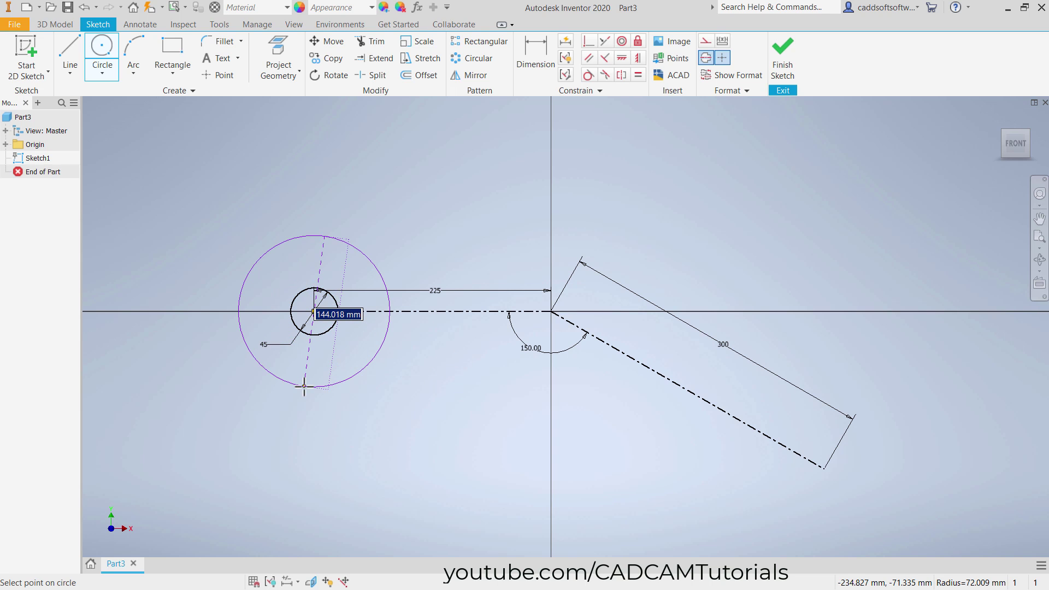
type("90")
key("Return")
Check the reference drawing and draw concentric circles of 180 mm and 120 mm diameter at the origin.
key("alt+Tab")
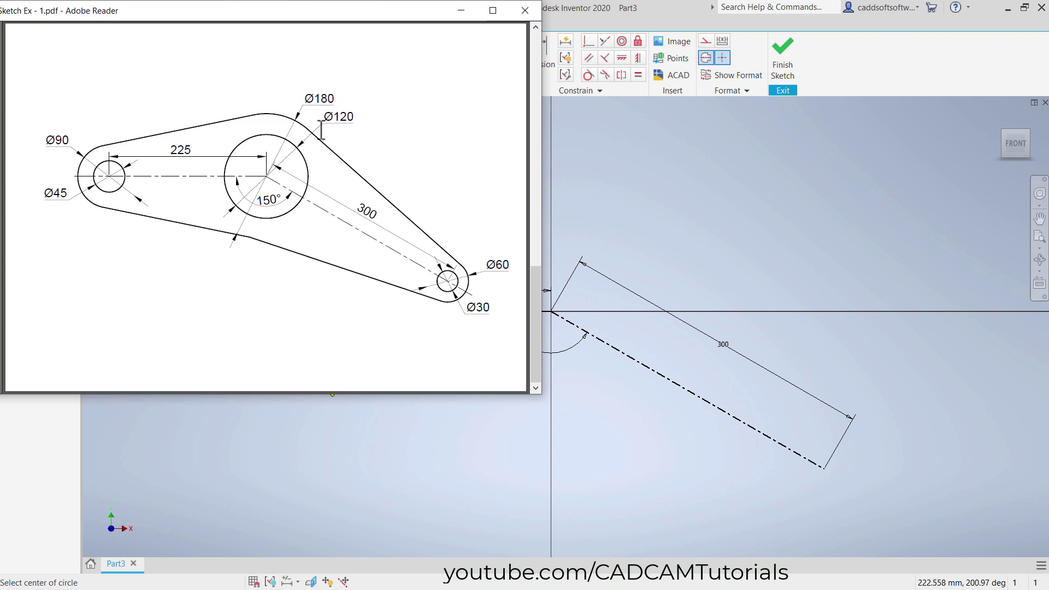
key("alt+Tab")
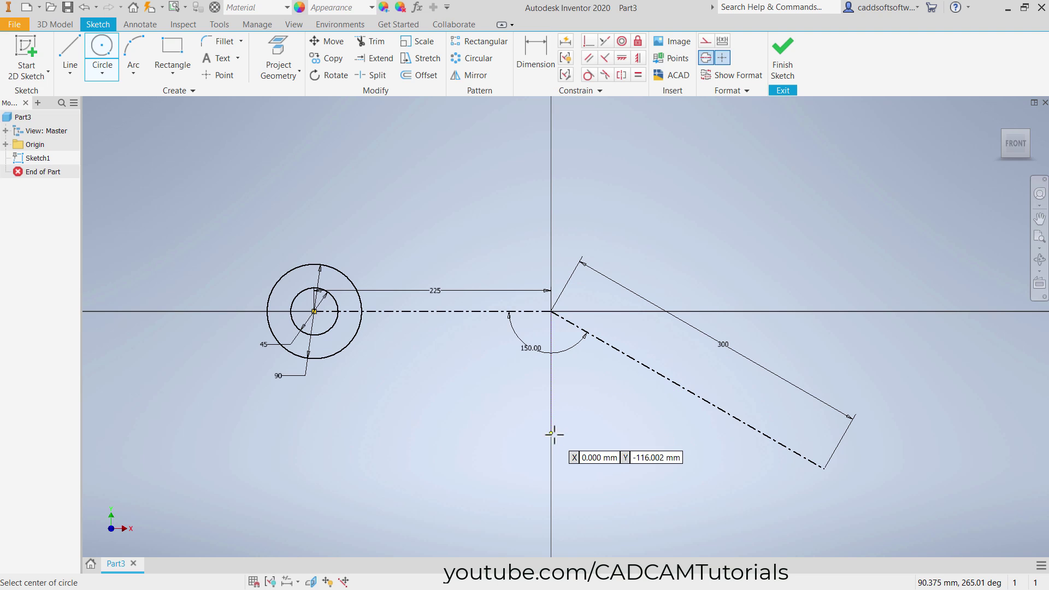
left_click(551, 311)
type("1")
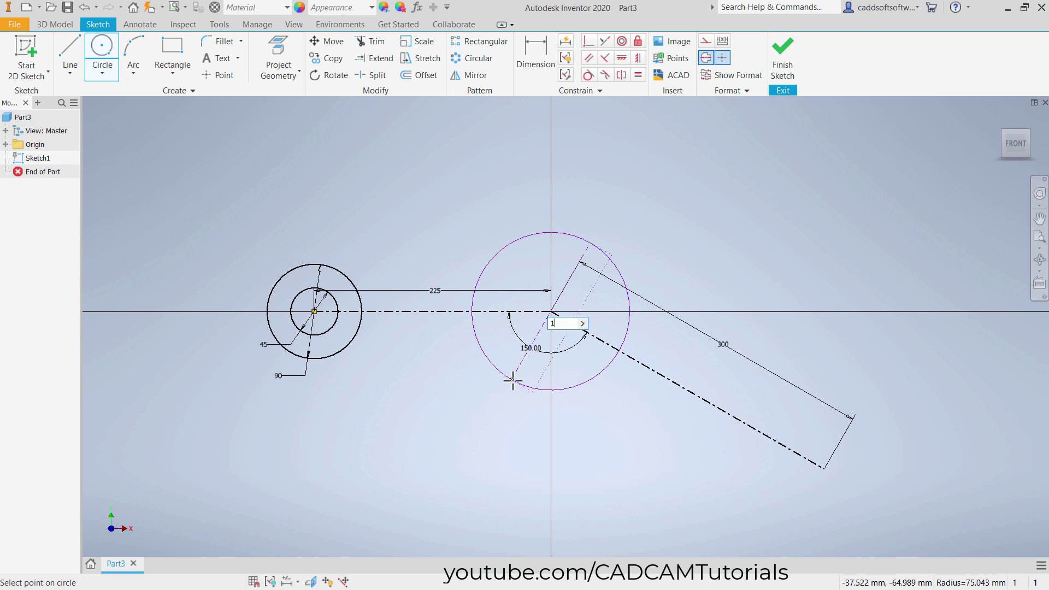
type("80")
key("Return")
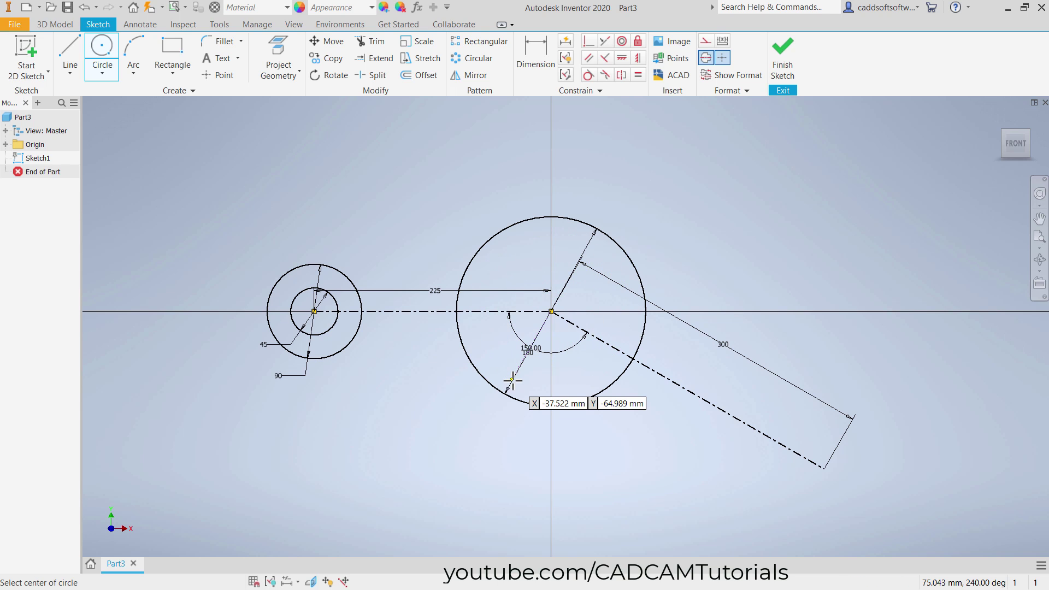
left_click(549, 312)
type("120")
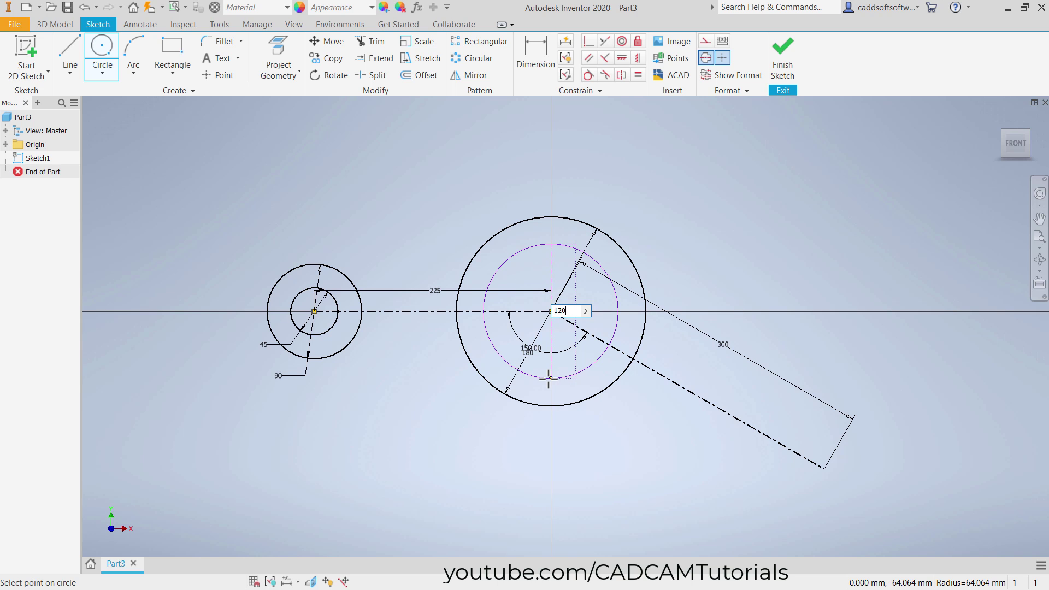
key("Return")
Check the reference drawing and draw concentric circles of 30 mm and 60 mm diameter at the lower end of the 300 mm axis.
key("alt+Tab")
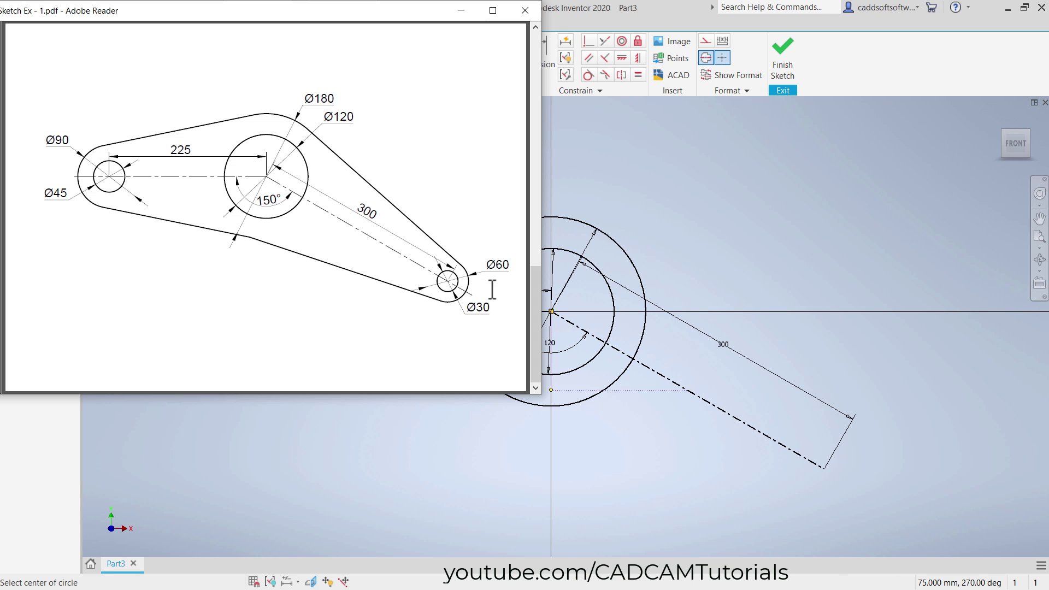
key("alt+Tab")
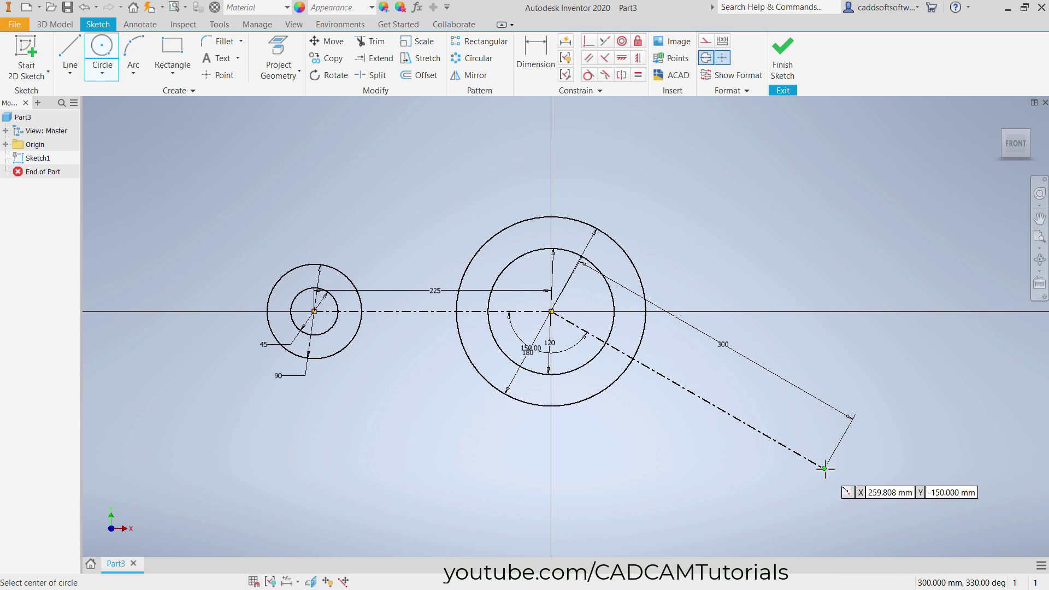
left_click(824, 469)
type("30")
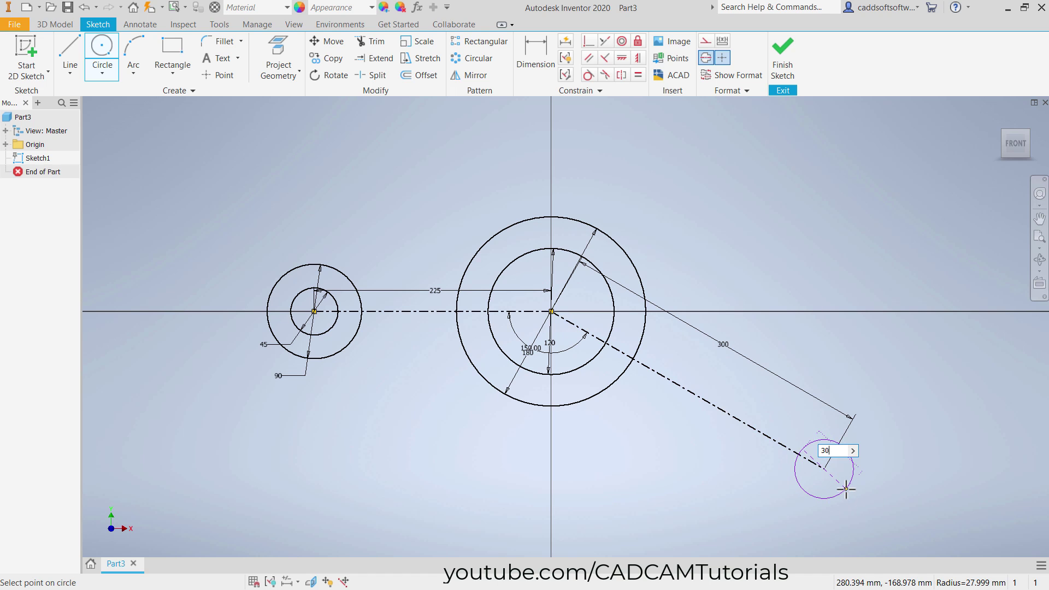
key("Return")
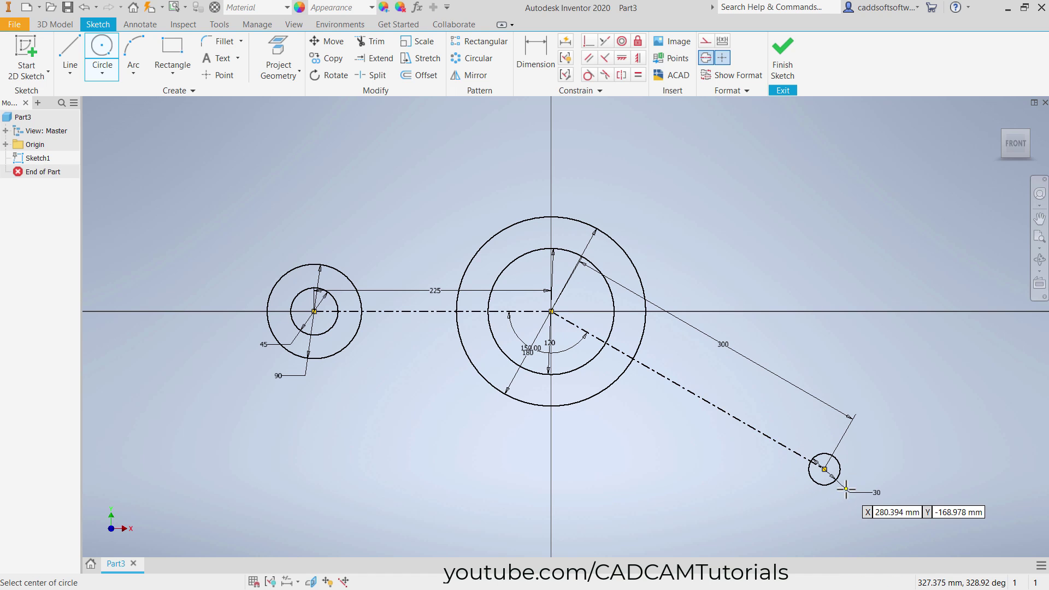
left_click(824, 469)
type("60")
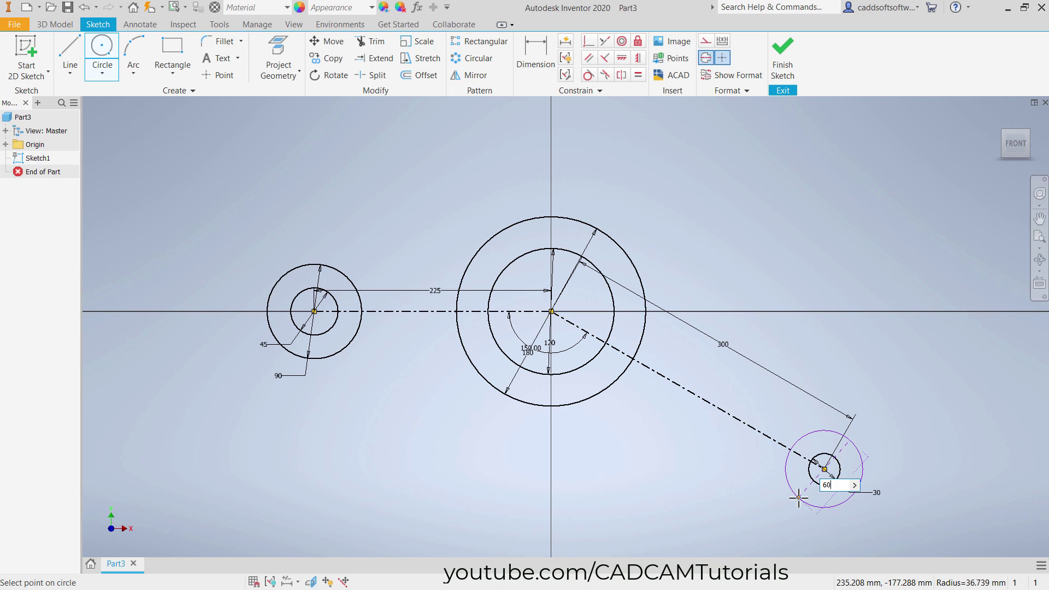
key("Return")
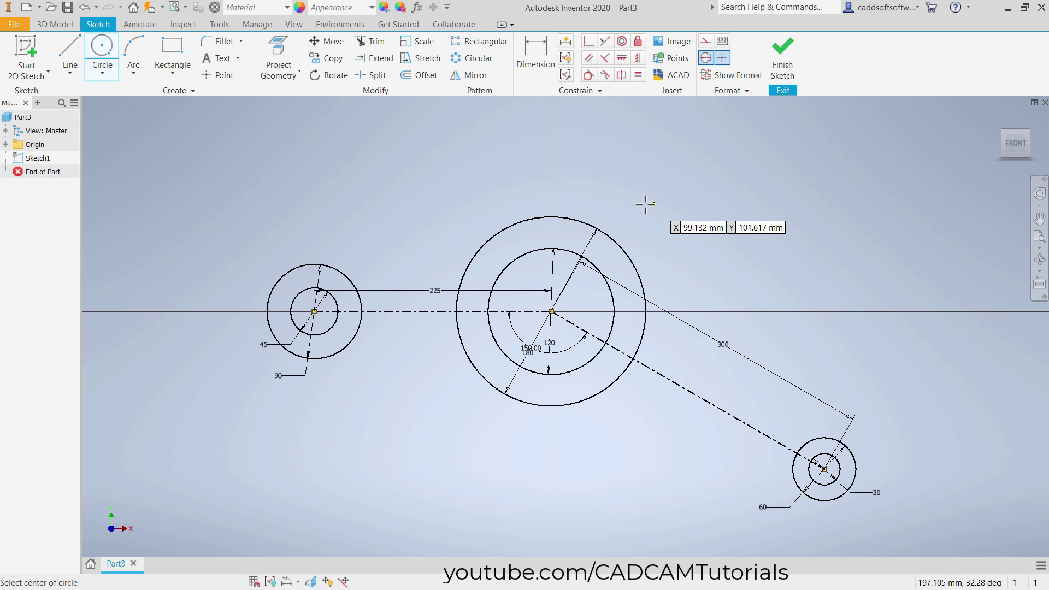
Draw a line from the upper left of the 90 mm circle to the top of the 180 mm circle, tangent at its end.
left_click(71, 60)
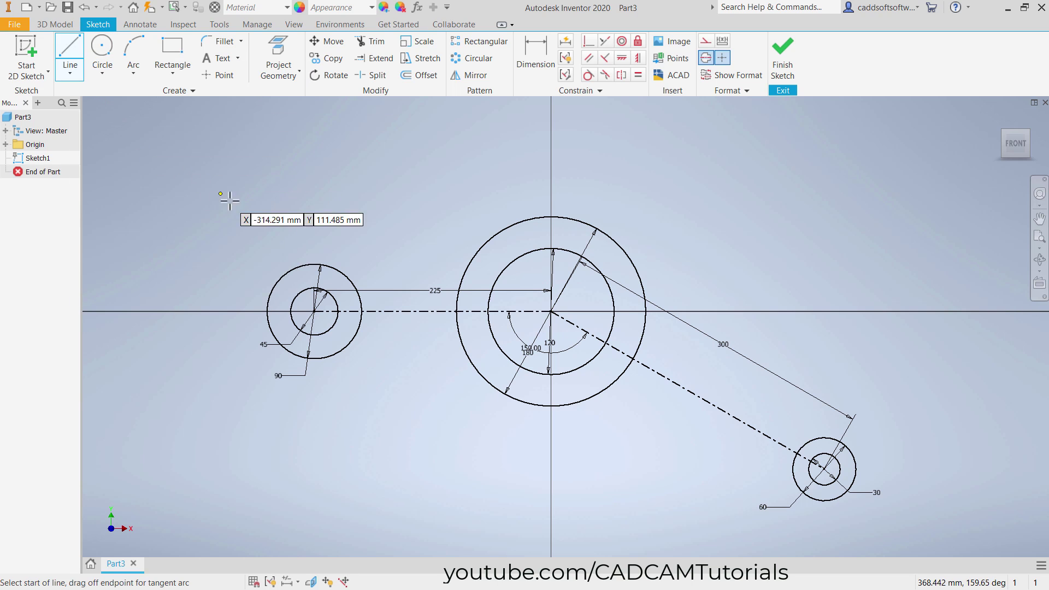
left_click(289, 269)
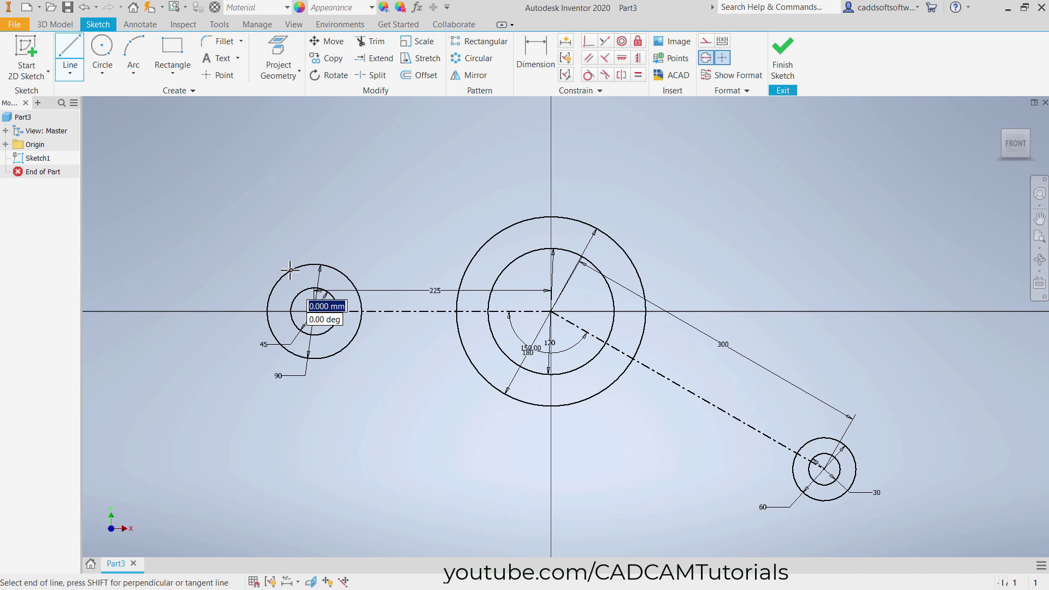
double_click(530, 219)
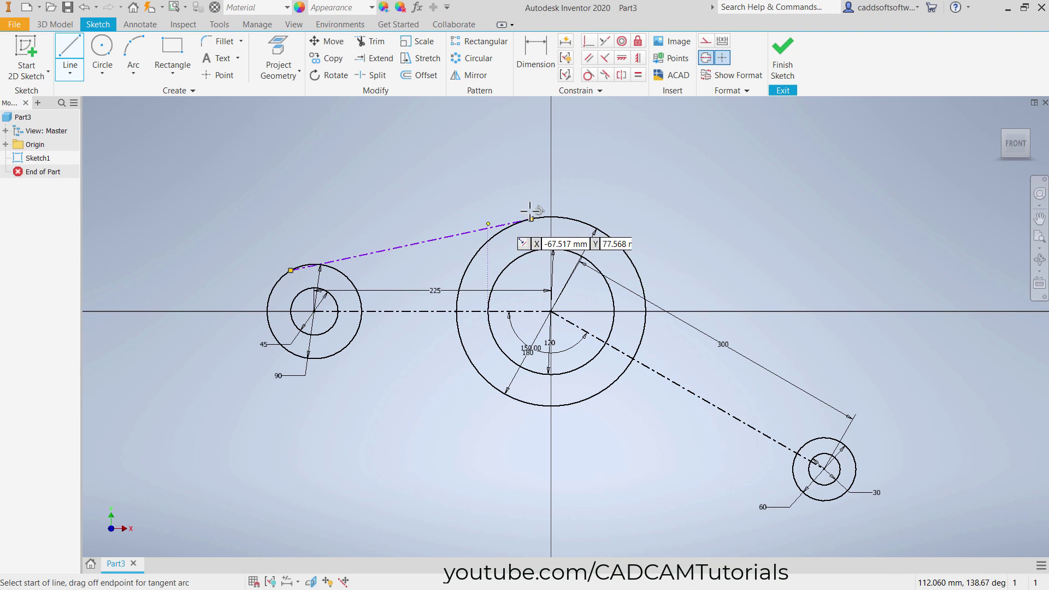
Turn off the centerline format and draw a line from the upper right of the 180 mm circle to the upper right of the 60 mm circle.
left_click(707, 60)
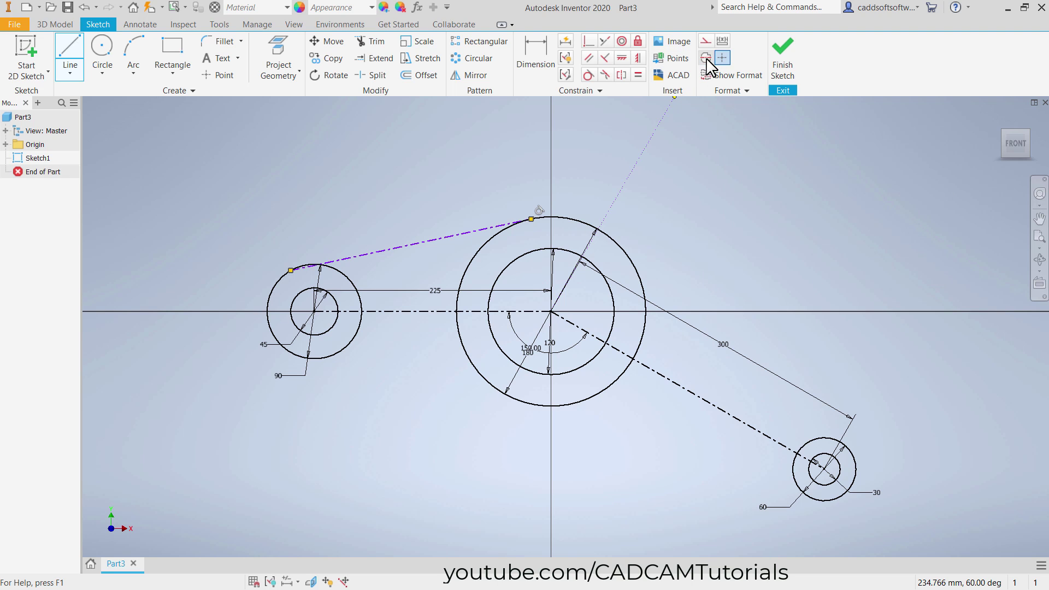
left_click(610, 230)
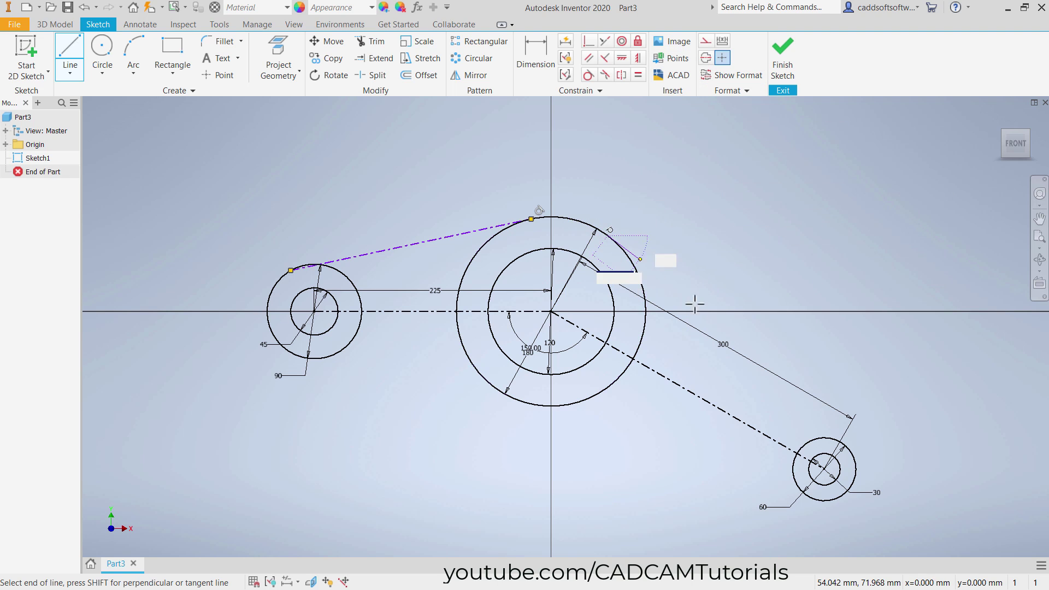
left_click(846, 447)
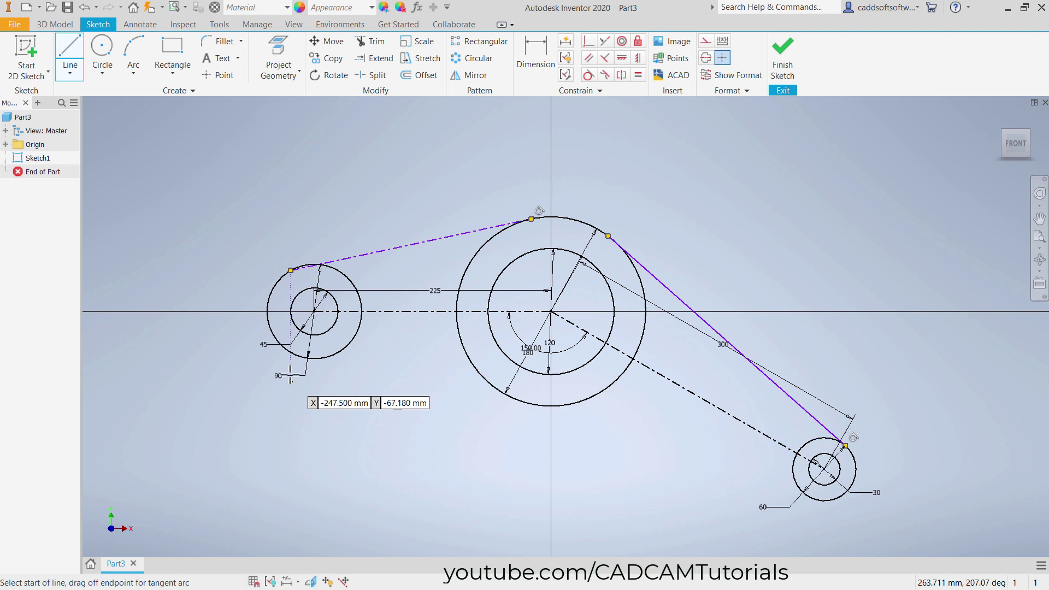
Draw two lower outline lines: from the 90 mm circle's lower left to the 180 mm circle's bottom, and from the 60 mm circle's bottom to the 180 mm circle's lower left.
left_click(291, 353)
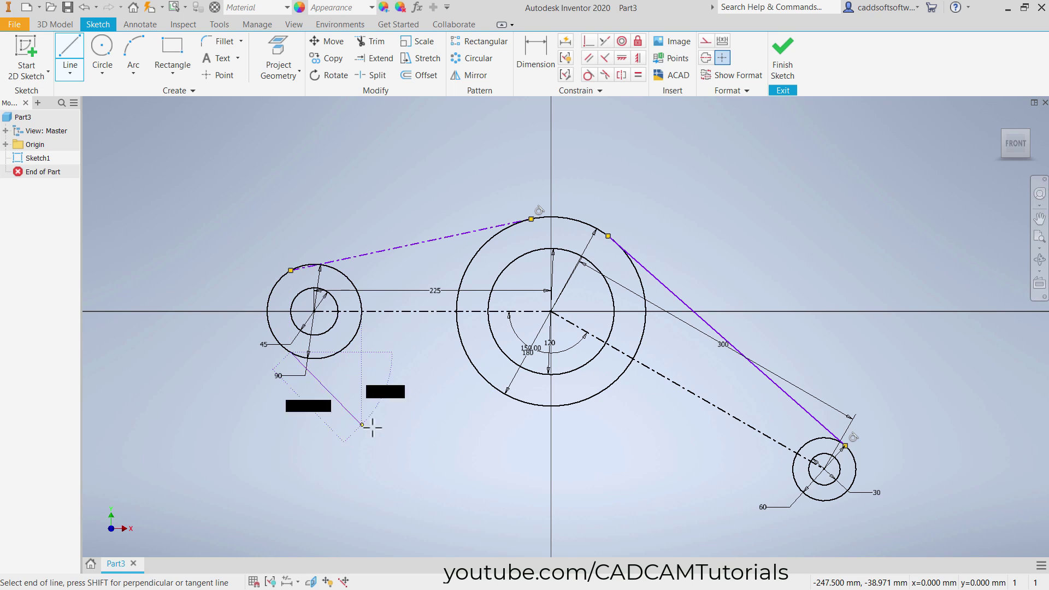
left_click(531, 403)
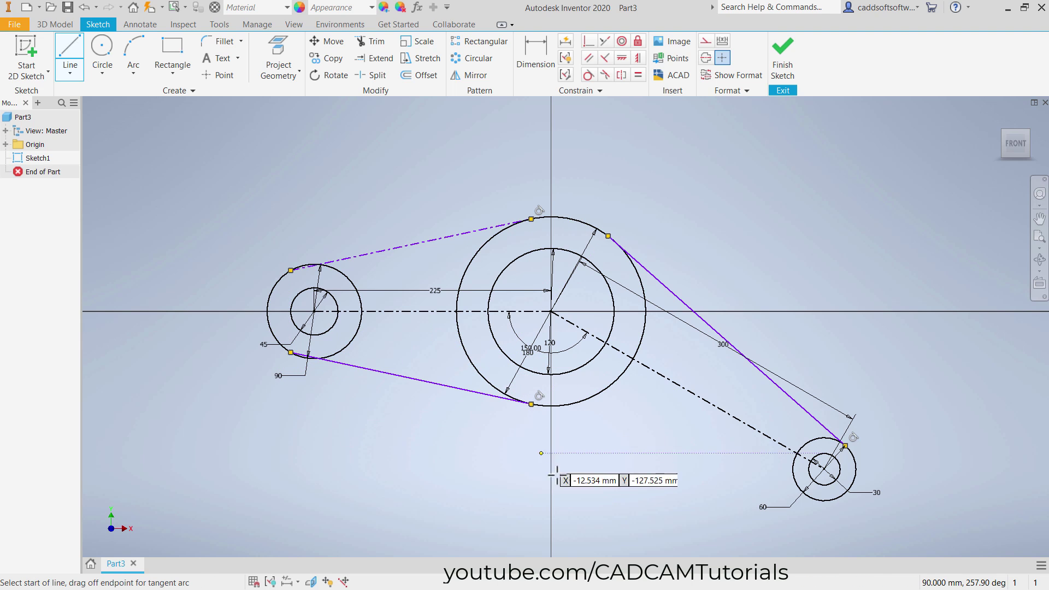
left_click(822, 500)
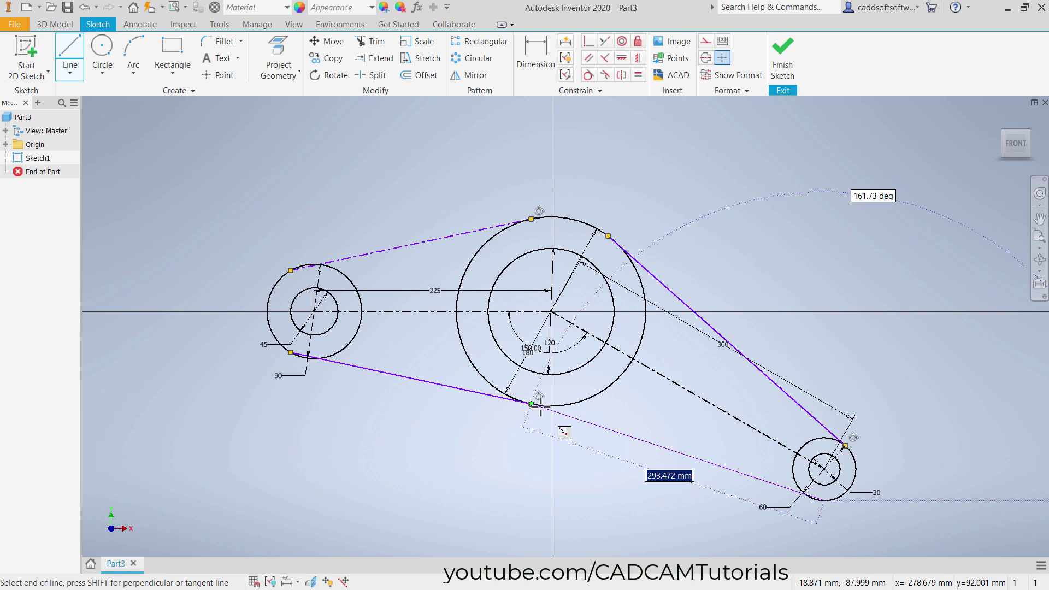
left_click(495, 391)
key("Escape")
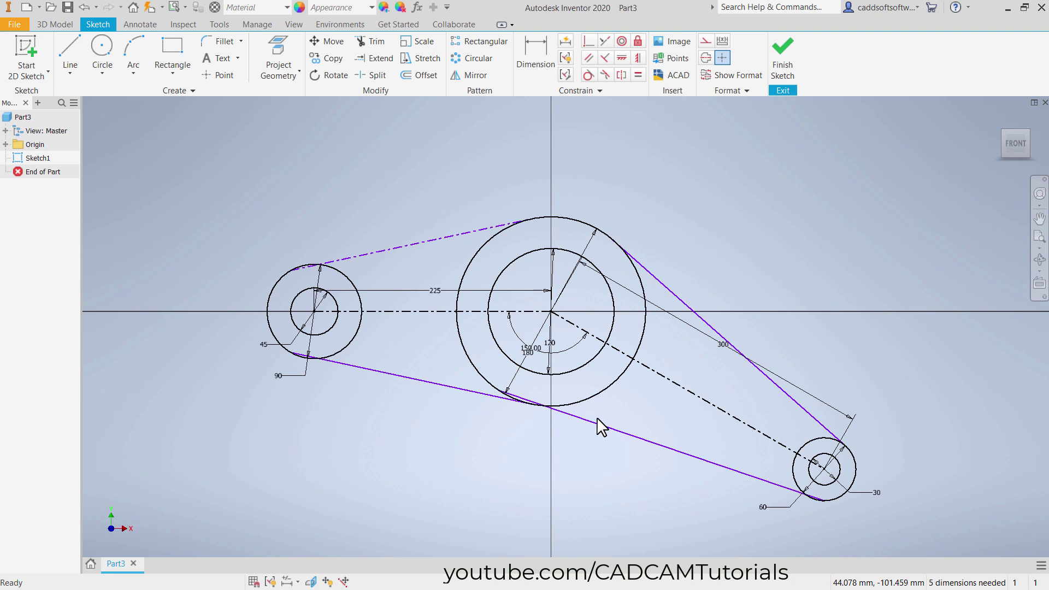
Change the upper-left outline line from centerline to normal sketch geometry.
scroll(601, 427, "down", 3)
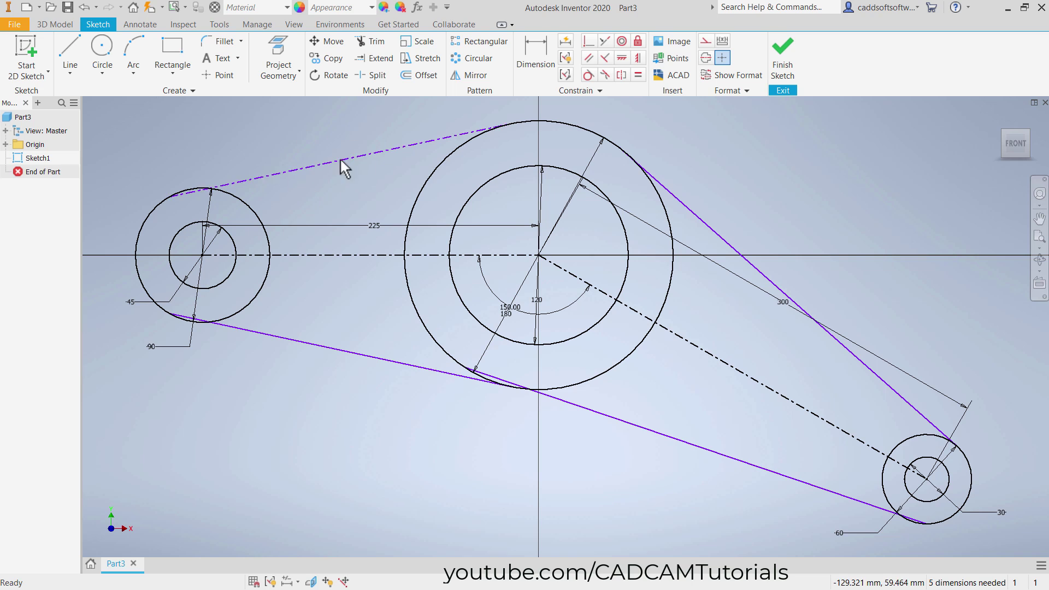
left_click(353, 157)
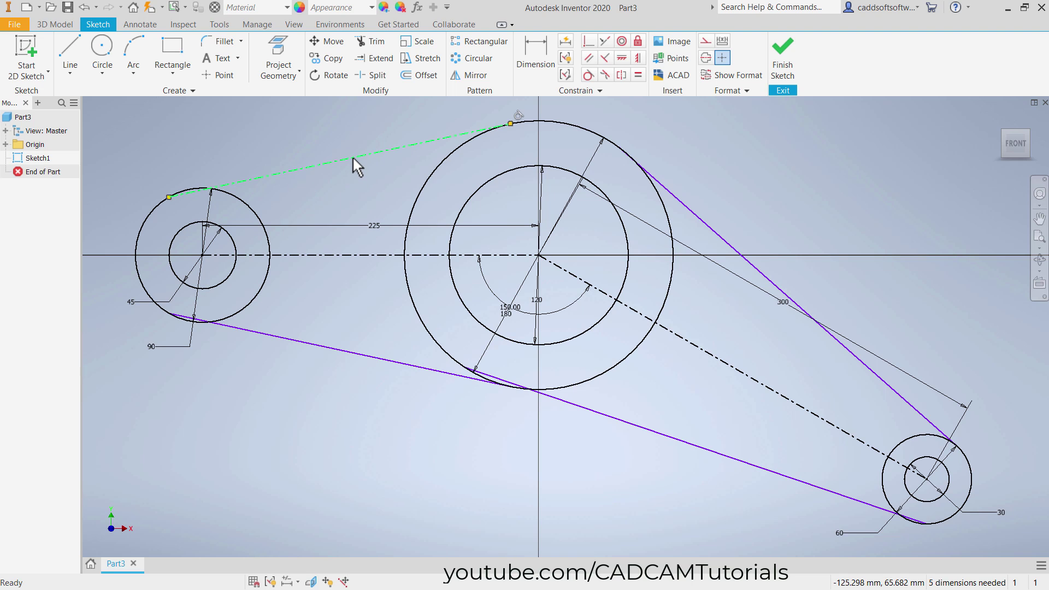
right_click(352, 156)
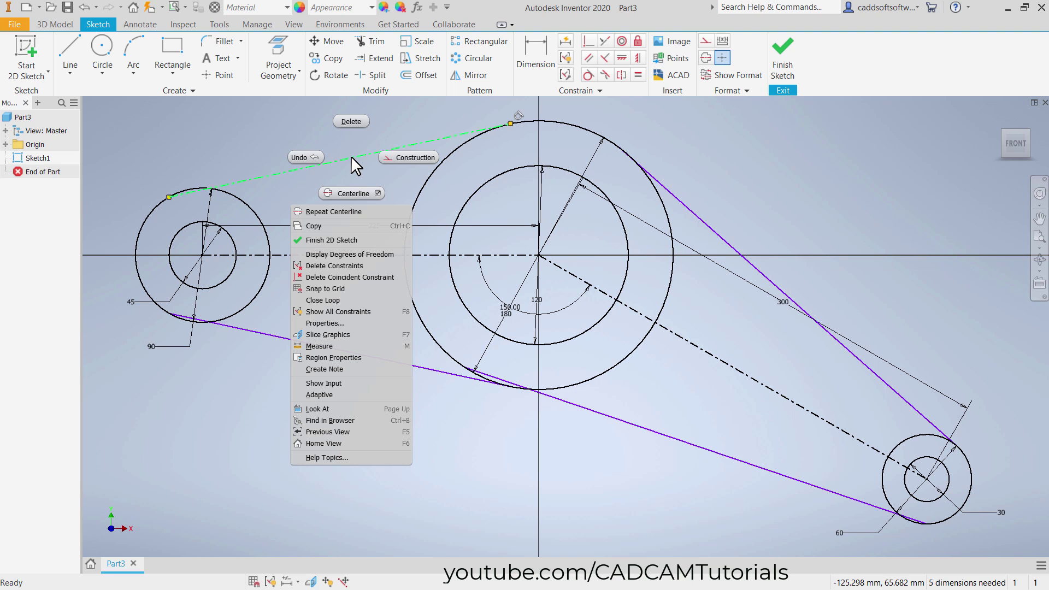
left_click(350, 194)
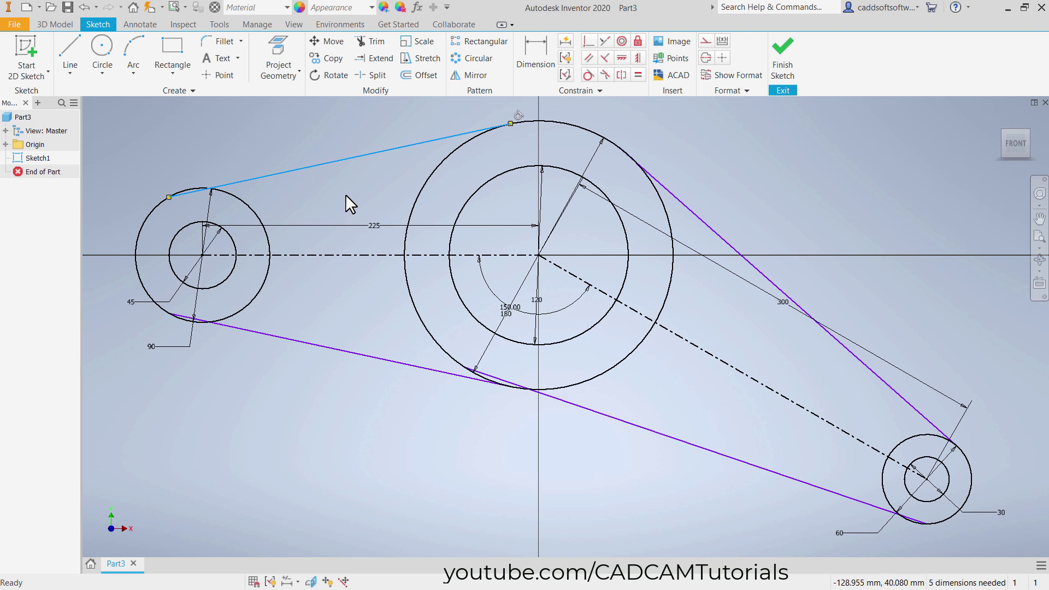
key("Escape")
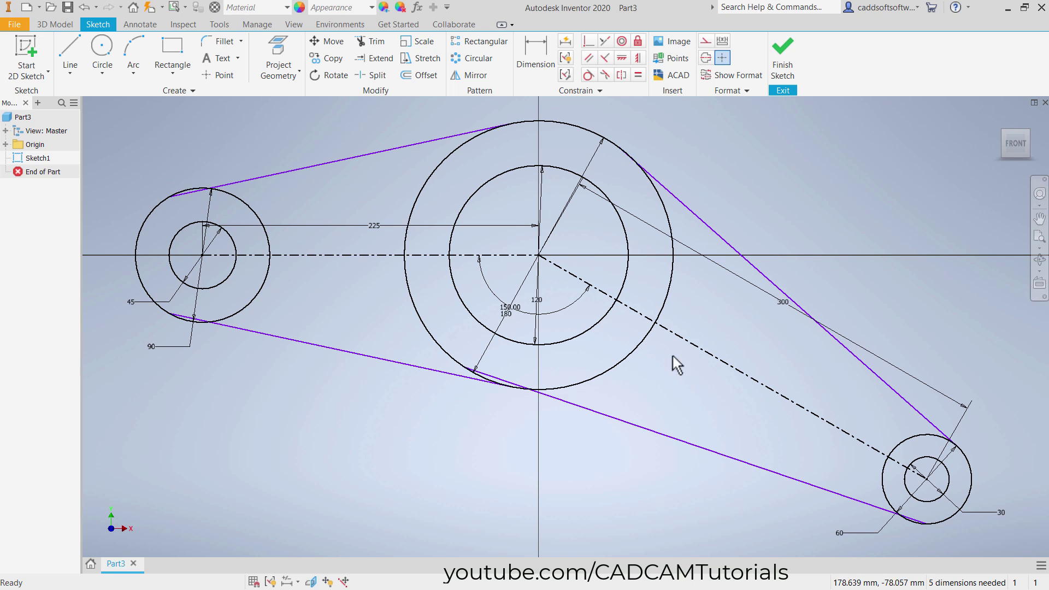
Make the upper and lower outline lines on the left arm tangent to the 90 mm circle.
left_click(589, 76)
left_click(230, 196)
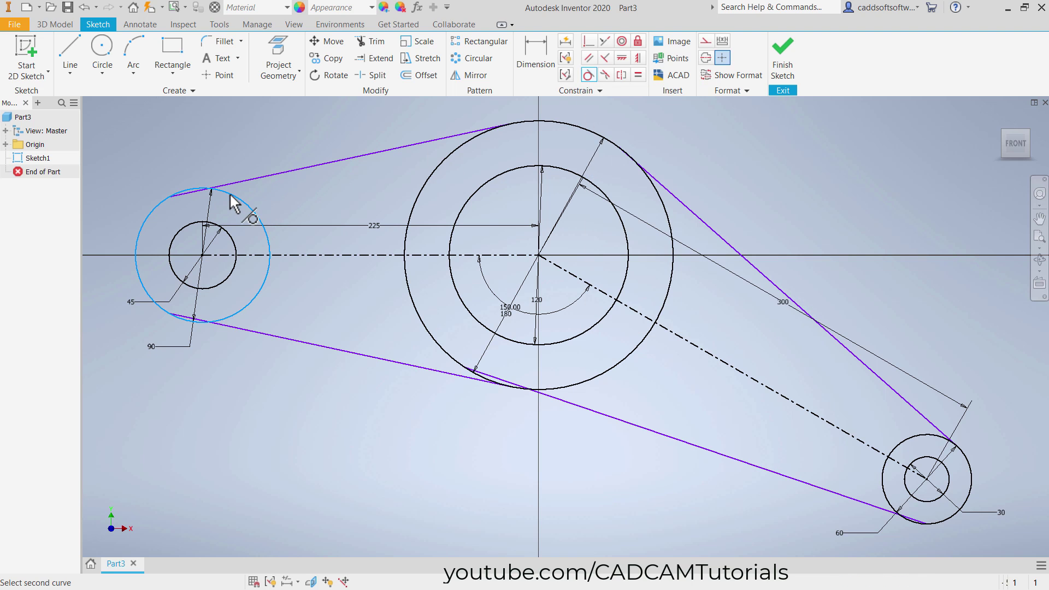
left_click(237, 183)
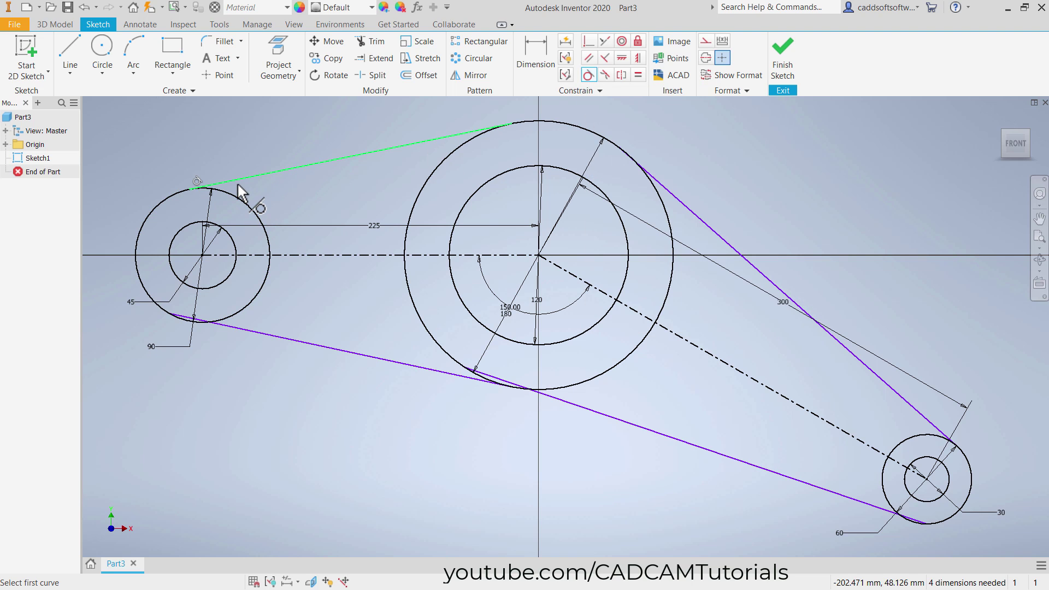
left_click(227, 318)
left_click(241, 328)
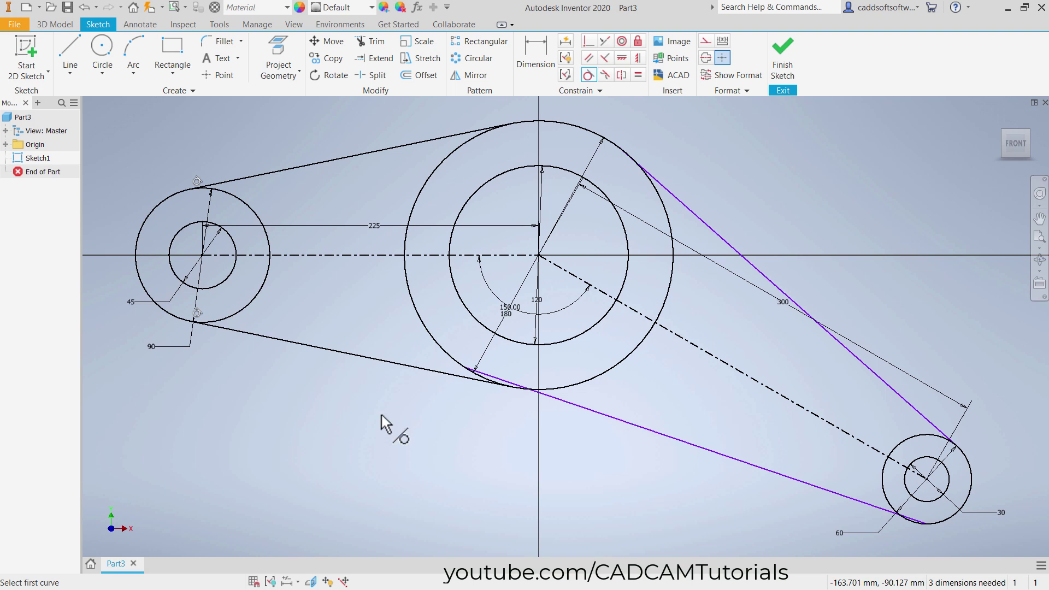
Make the lower-right line tangent to the 180 mm and 60 mm circles, and the upper-right line tangent to the 180 mm circle.
left_click(590, 411)
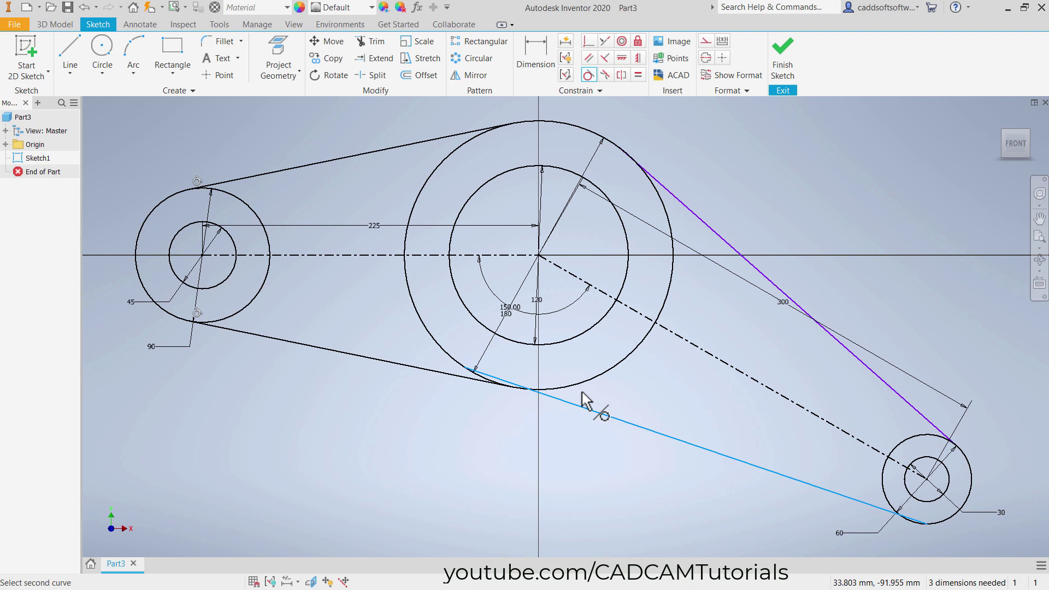
left_click(567, 388)
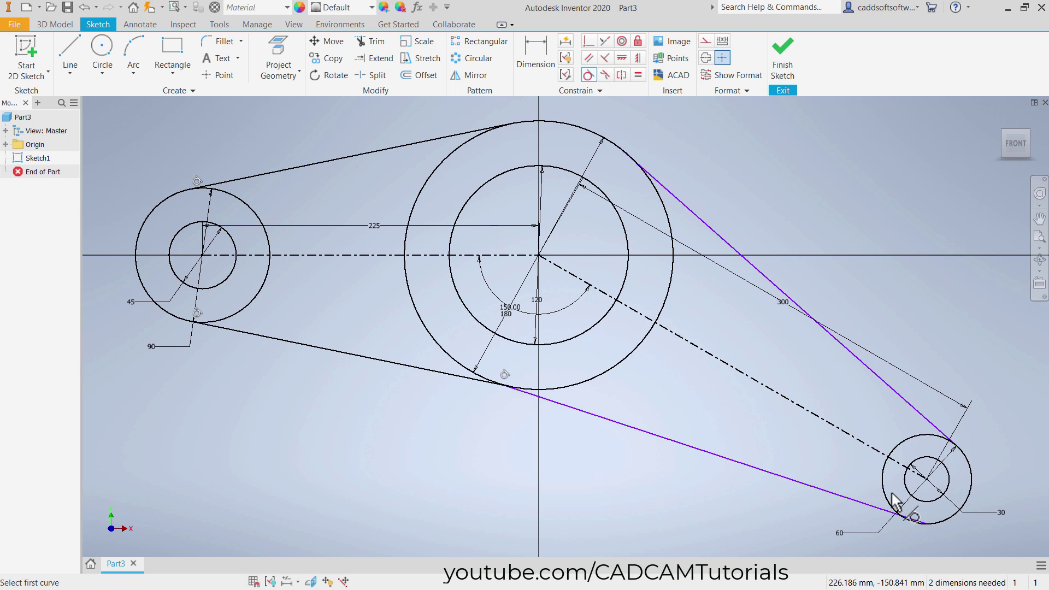
left_click(896, 511)
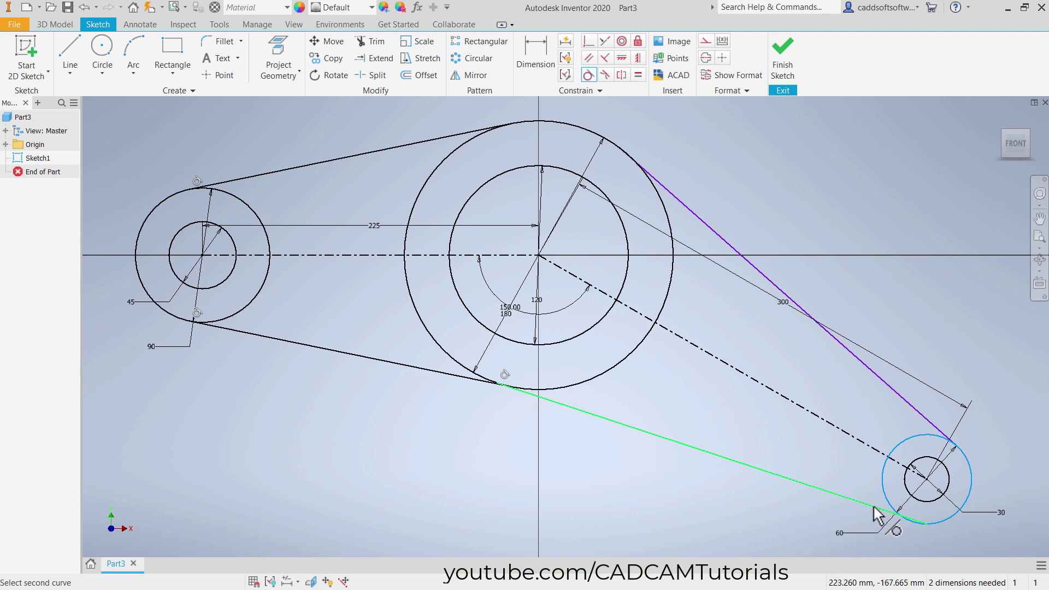
left_click(876, 507)
left_click(668, 219)
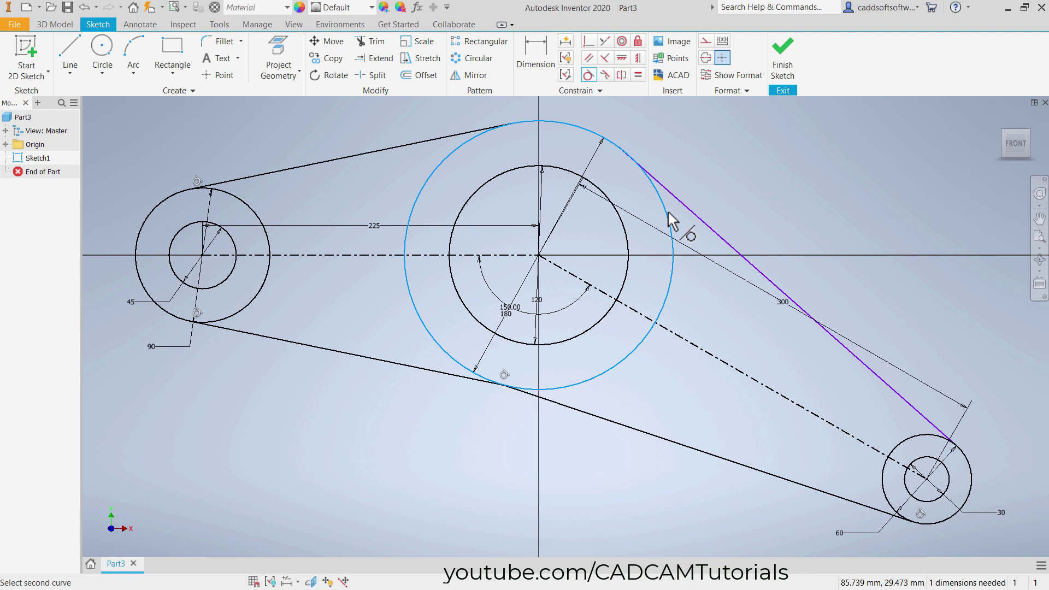
left_click(679, 206)
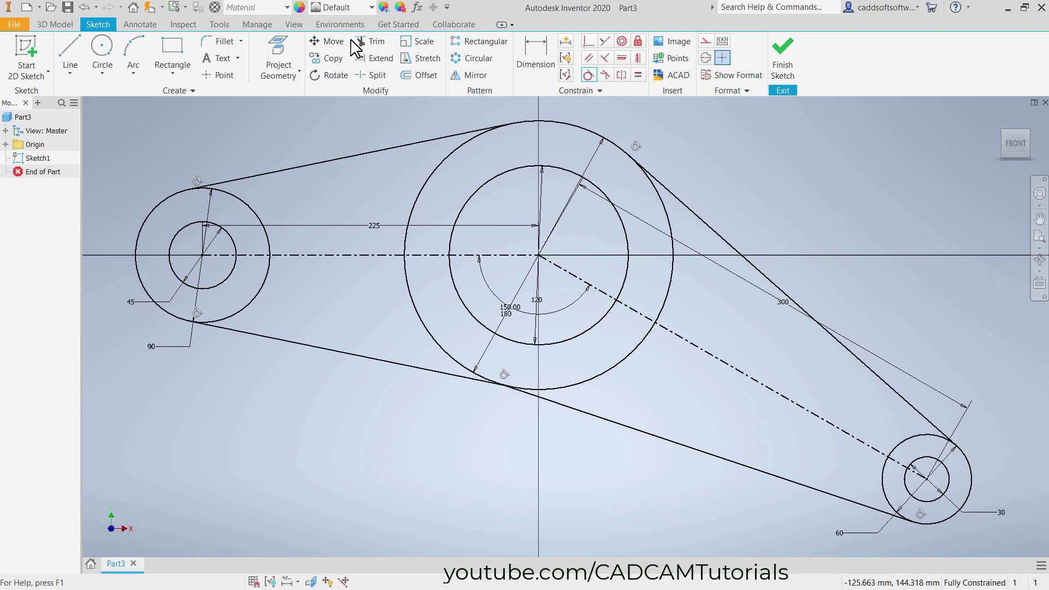
Trim the inner portions of the 90 mm, 180 mm and 60 mm circles, leaving only the link's outer outline.
left_click(368, 40)
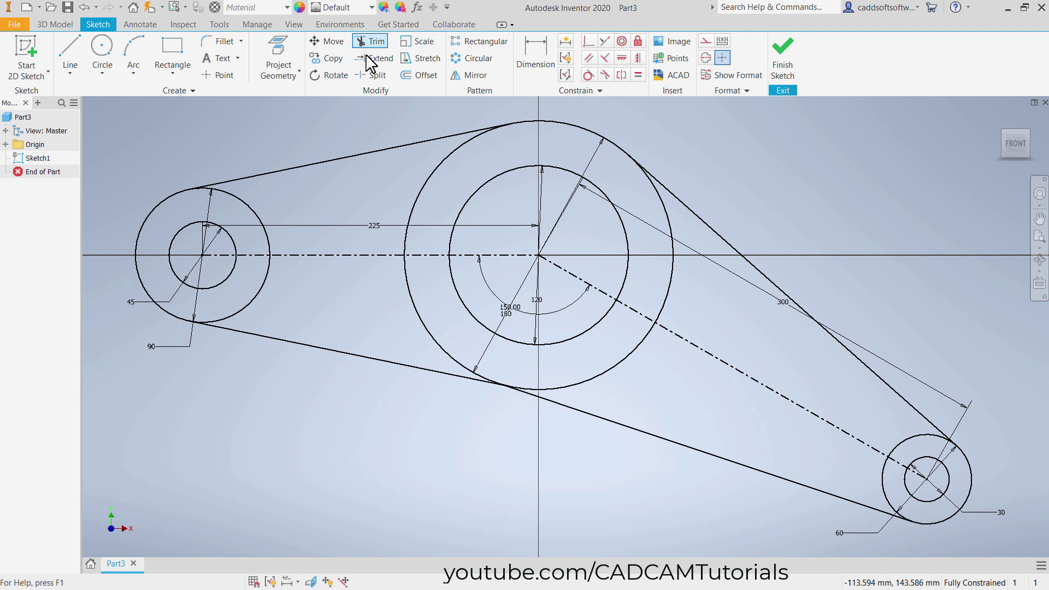
left_click(243, 205)
left_click(424, 317)
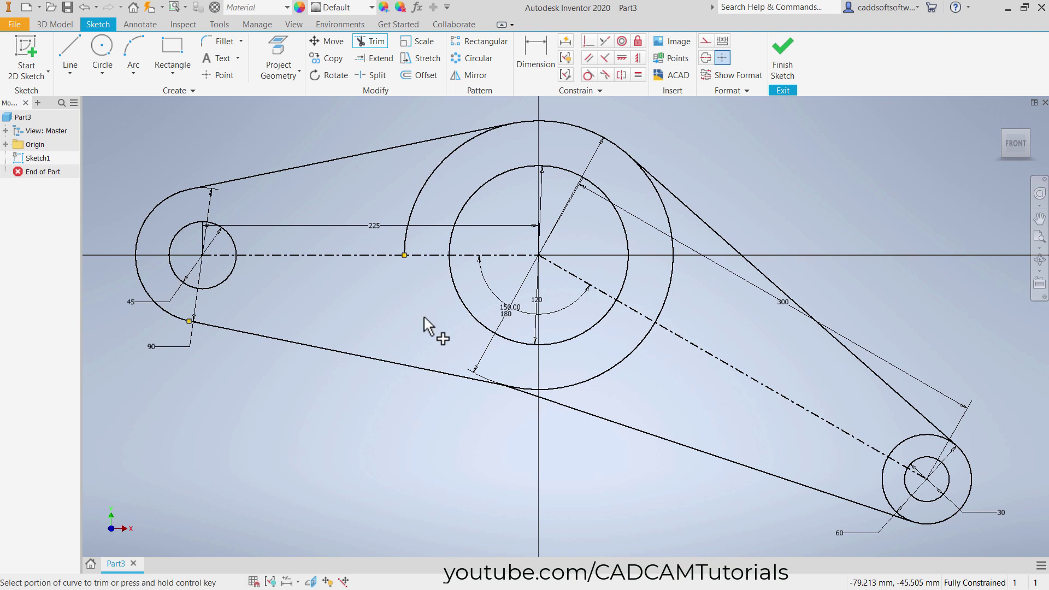
left_click(422, 189)
left_click(646, 183)
left_click(611, 370)
left_click(892, 507)
left_click(890, 462)
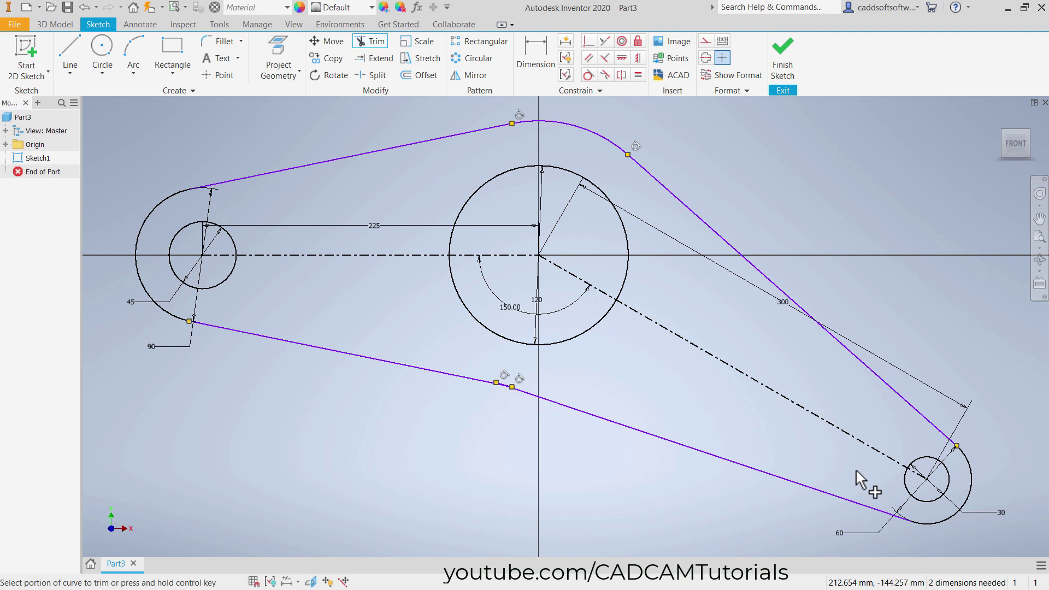
Check the reference drawing and add radius dimensions to the central boss's upper arc and the short lower arc.
key("alt+Tab")
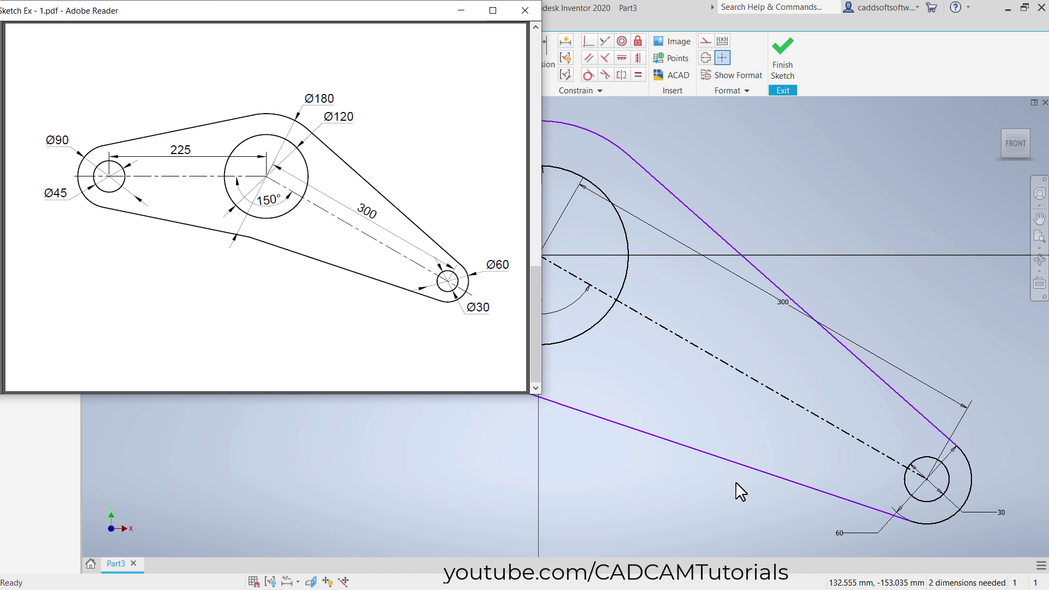
key("alt+Tab")
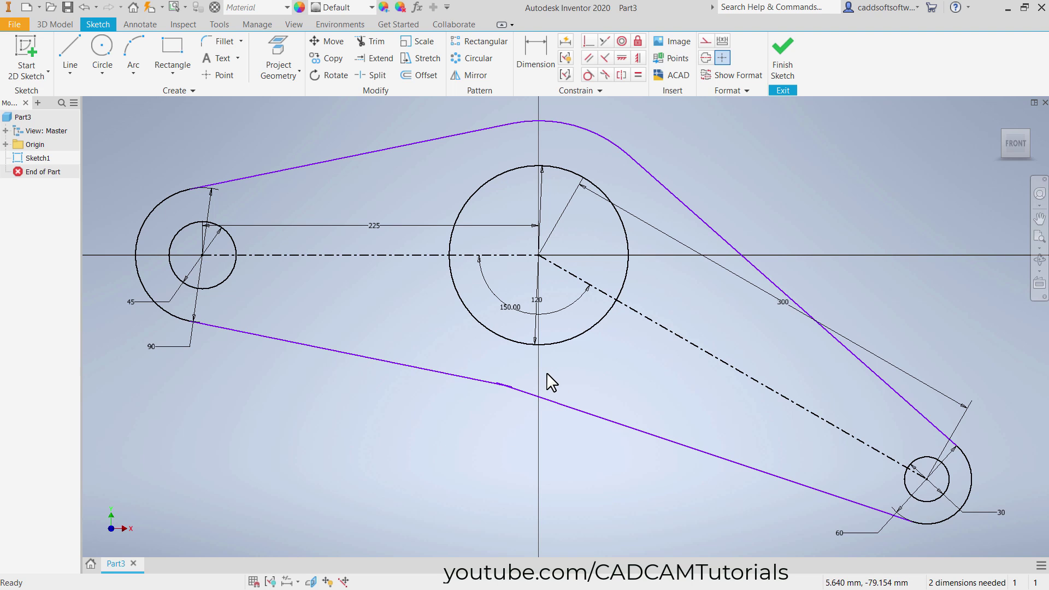
left_click(537, 55)
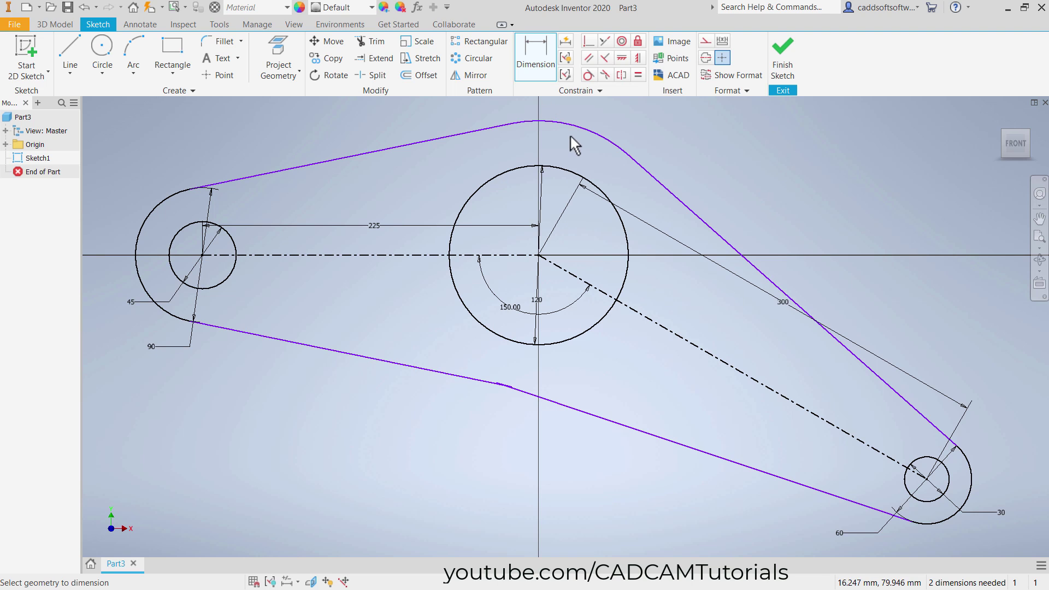
left_click(588, 133)
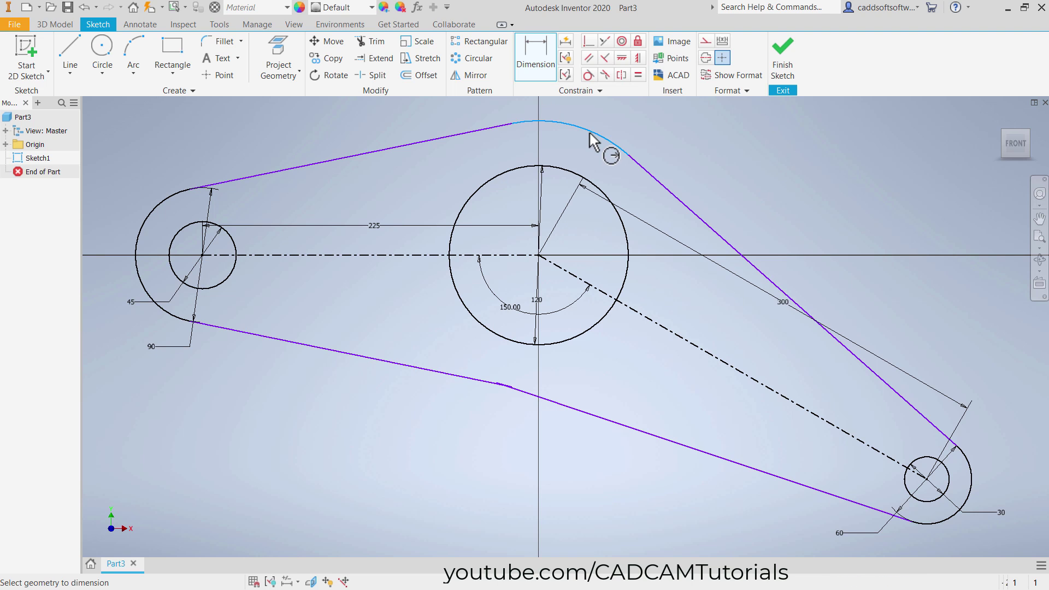
left_click(562, 204)
scroll(505, 387, "up", 5)
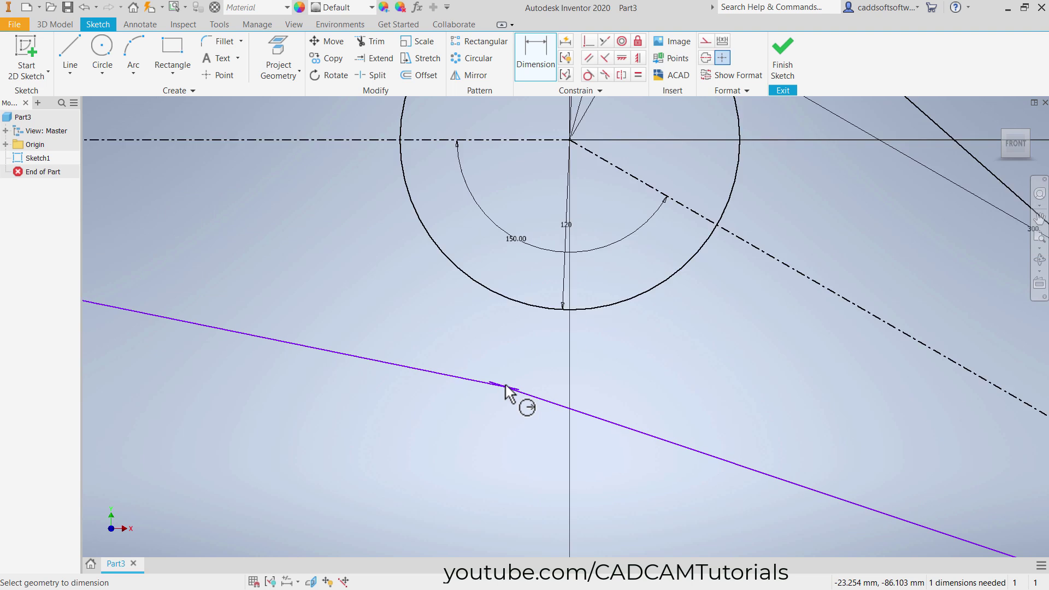
left_click(491, 438)
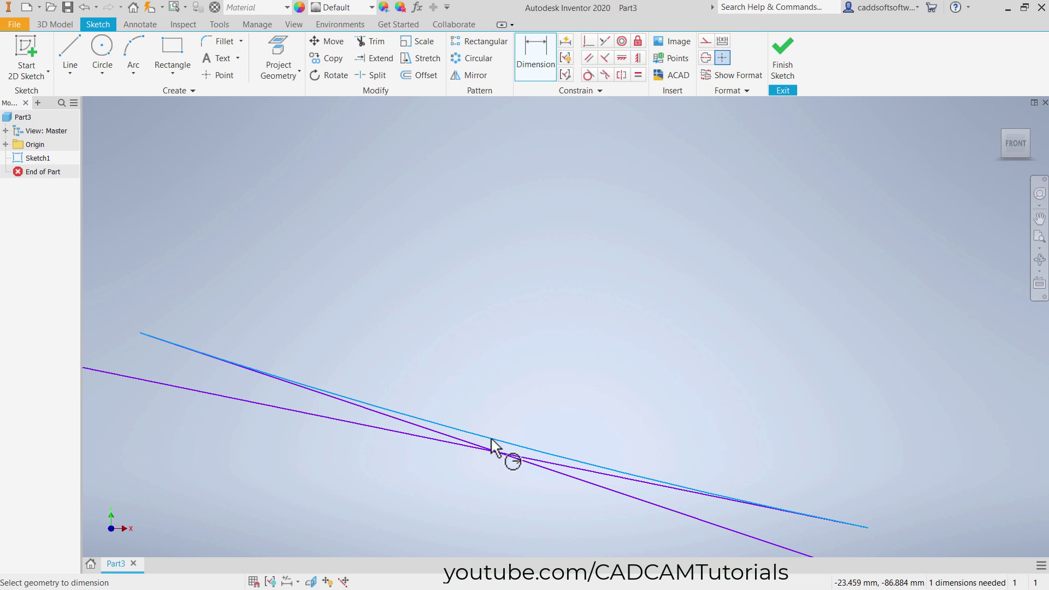
left_click(553, 295)
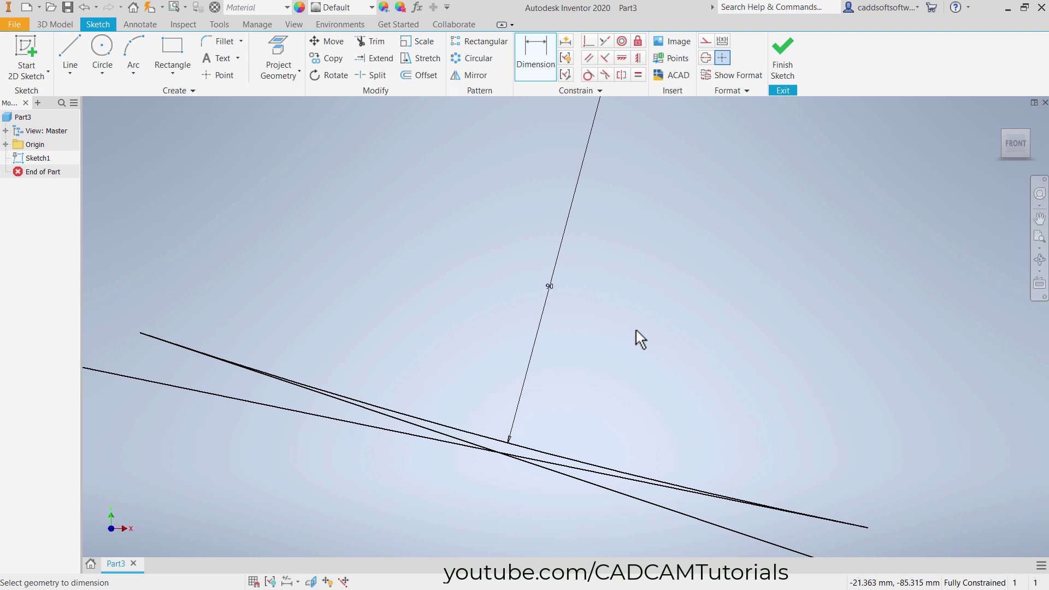
key("Escape")
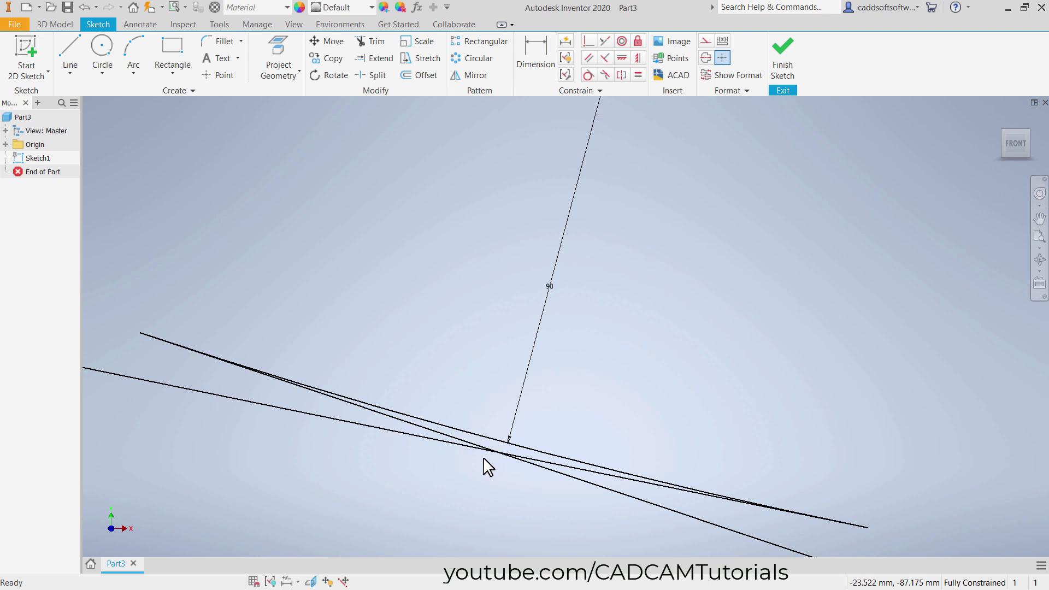
Split the two lower outline lines at the point where they cross below the central boss.
left_click(367, 78)
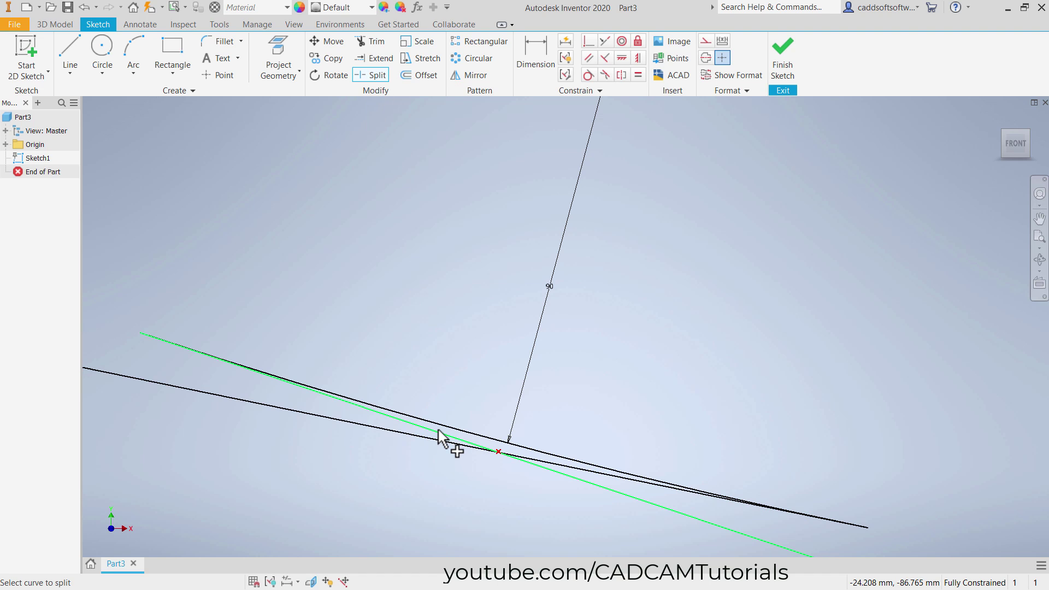
left_click(565, 476)
left_click(569, 473)
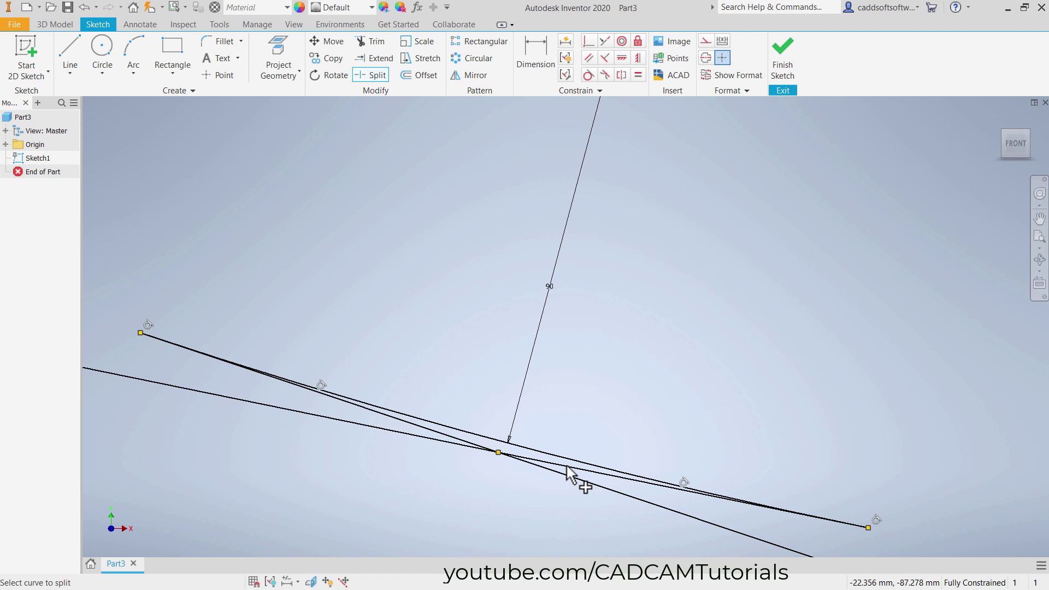
key("Escape")
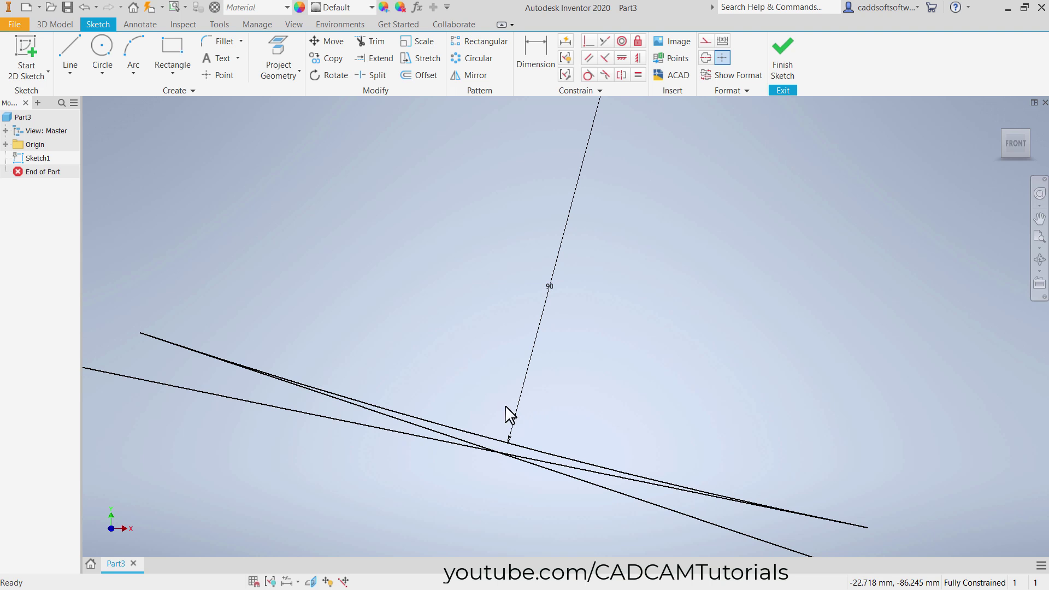
Convert the short lower arc and the two line segments extending past the lower intersection to construction geometry.
left_click(437, 440)
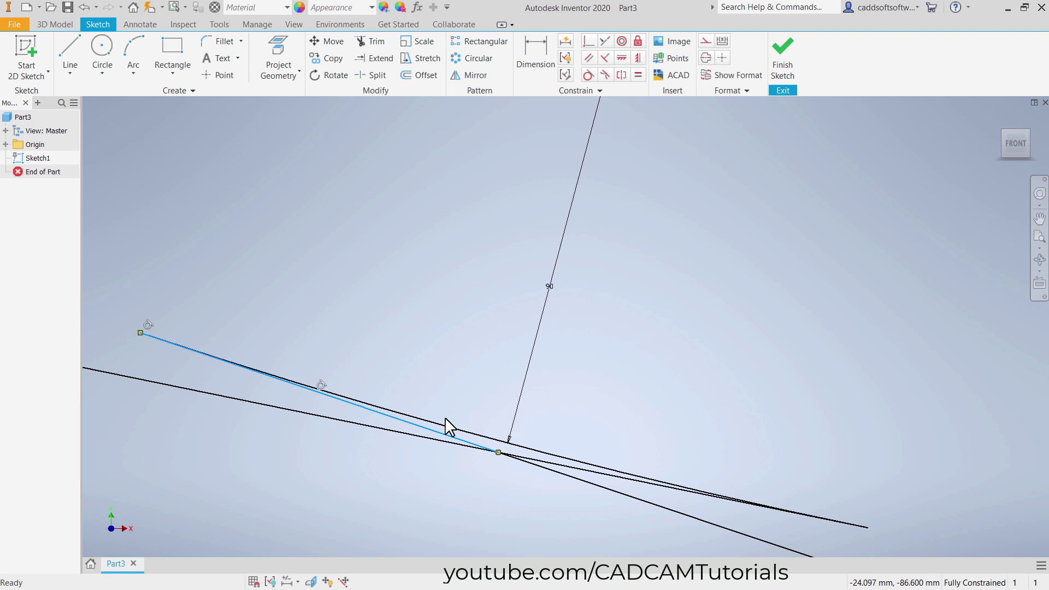
left_click(449, 426, "ctrl")
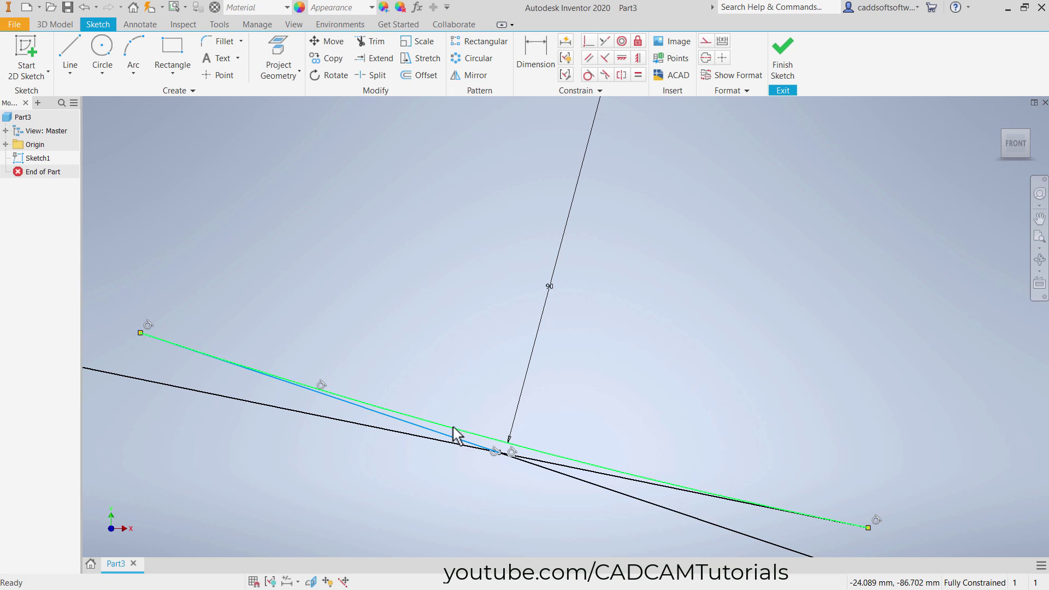
left_click(578, 469, "ctrl")
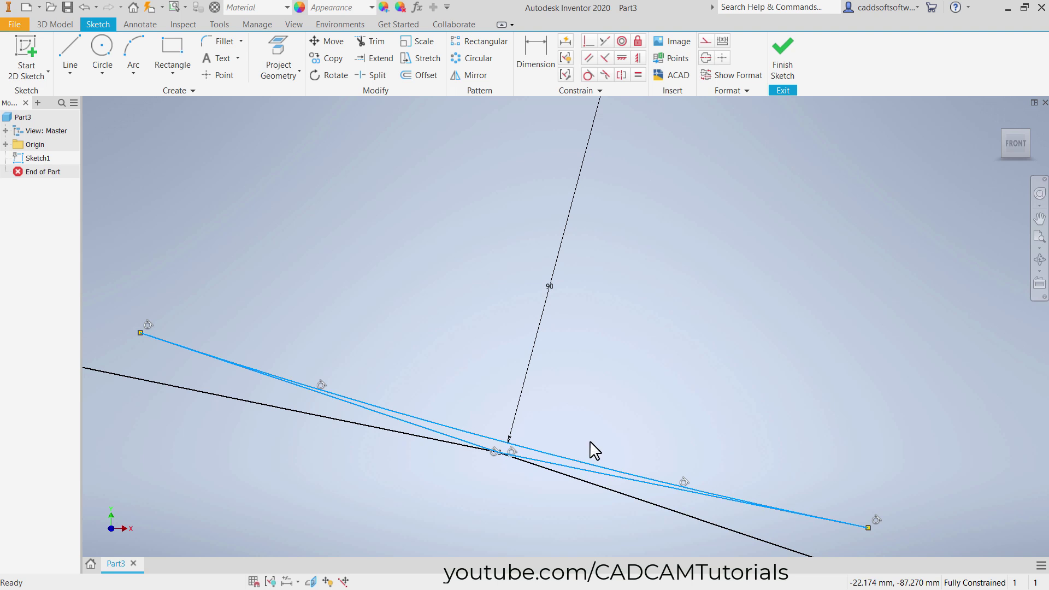
right_click(611, 374)
left_click(677, 376)
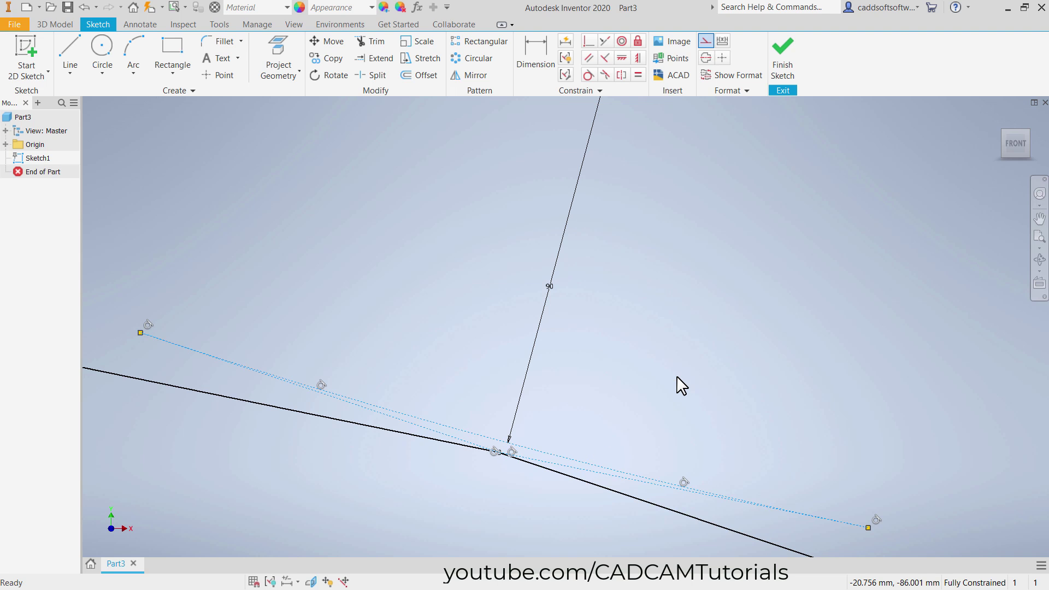
Fit the whole sketch in view and examine the finished three-boss link outline.
left_click(1039, 248)
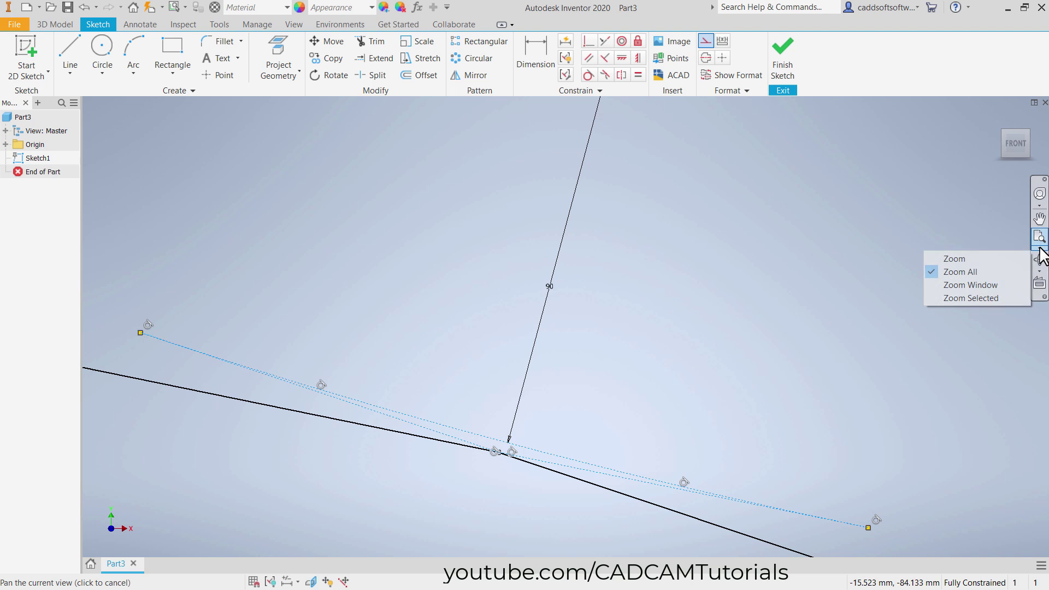
left_click(984, 273)
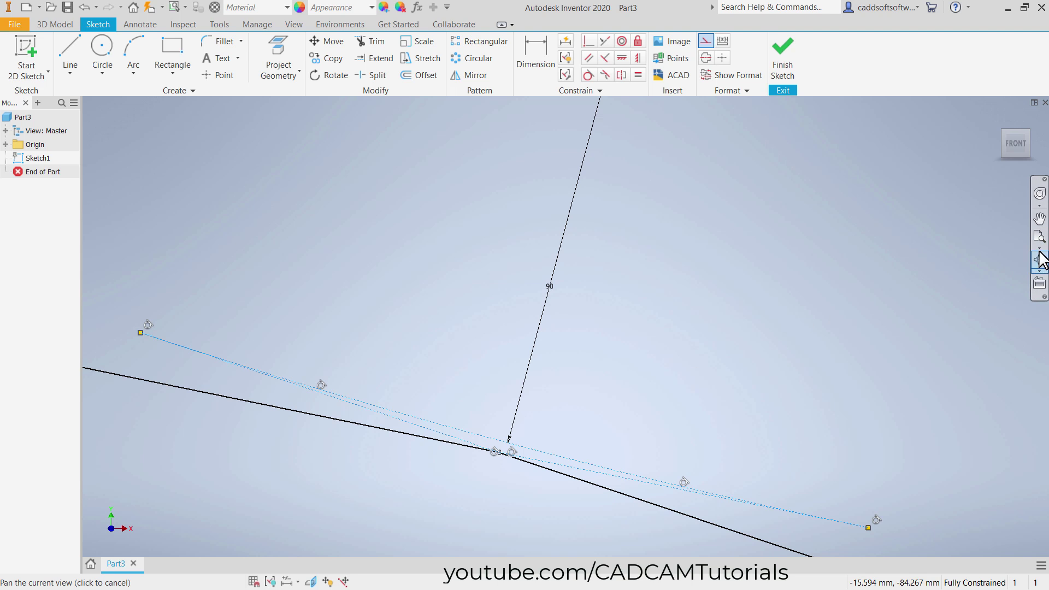
left_click(1039, 247)
left_click(980, 272)
left_click(1039, 247)
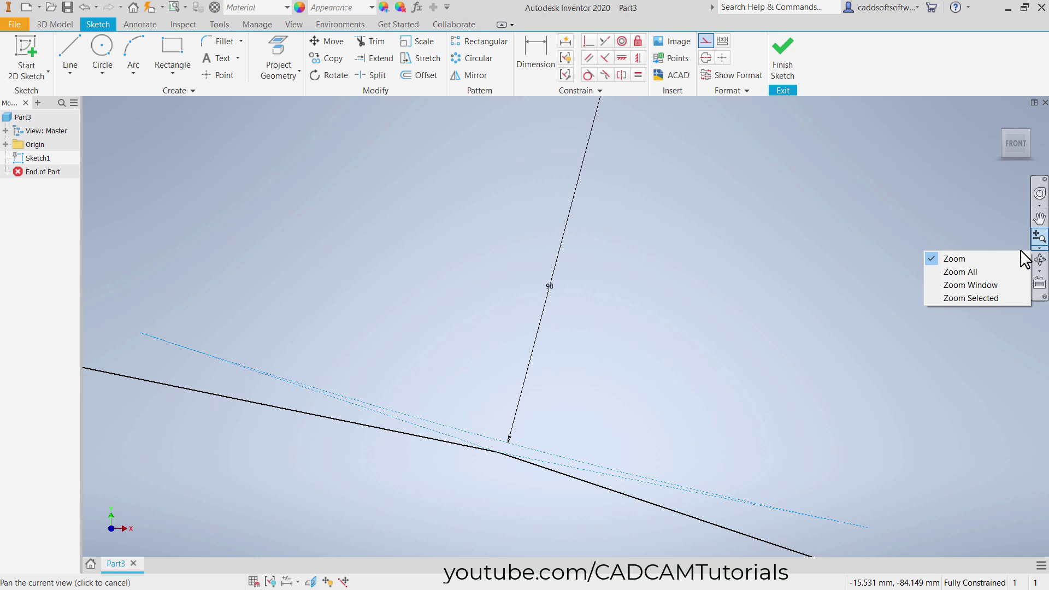
left_click(964, 272)
key("F3")
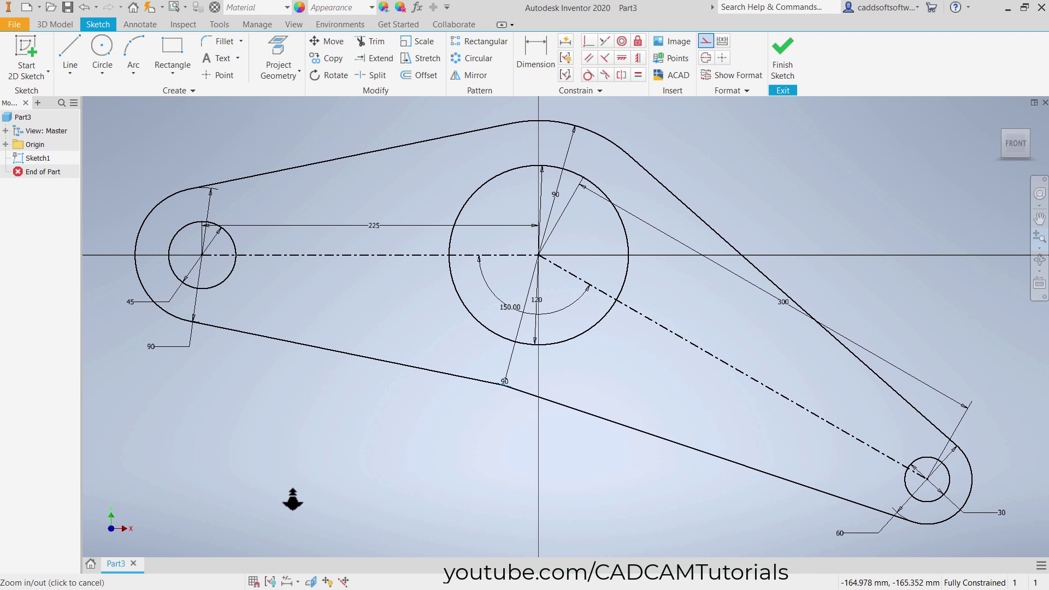
key("Escape")
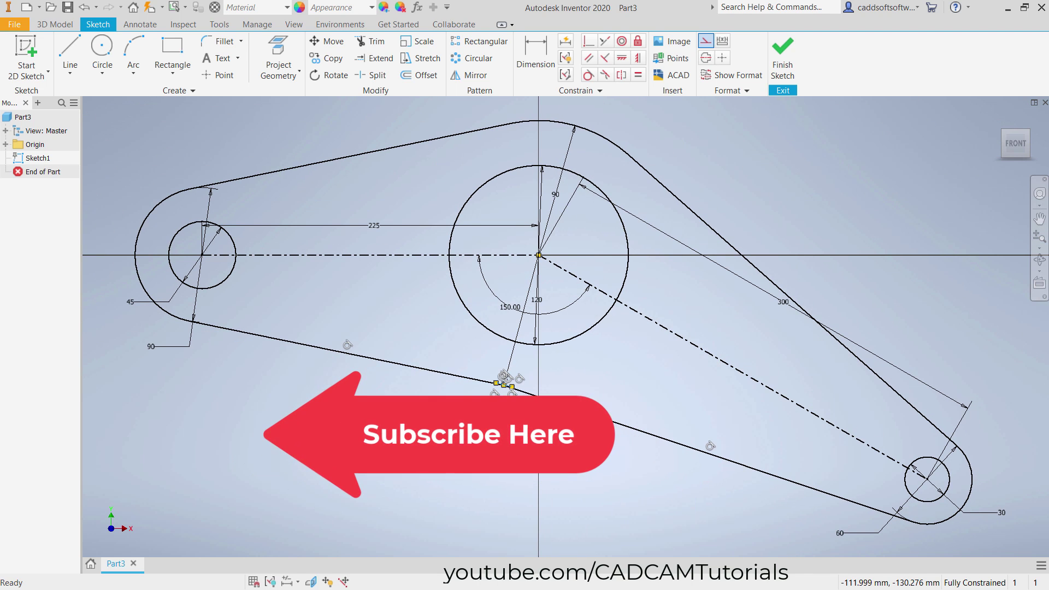